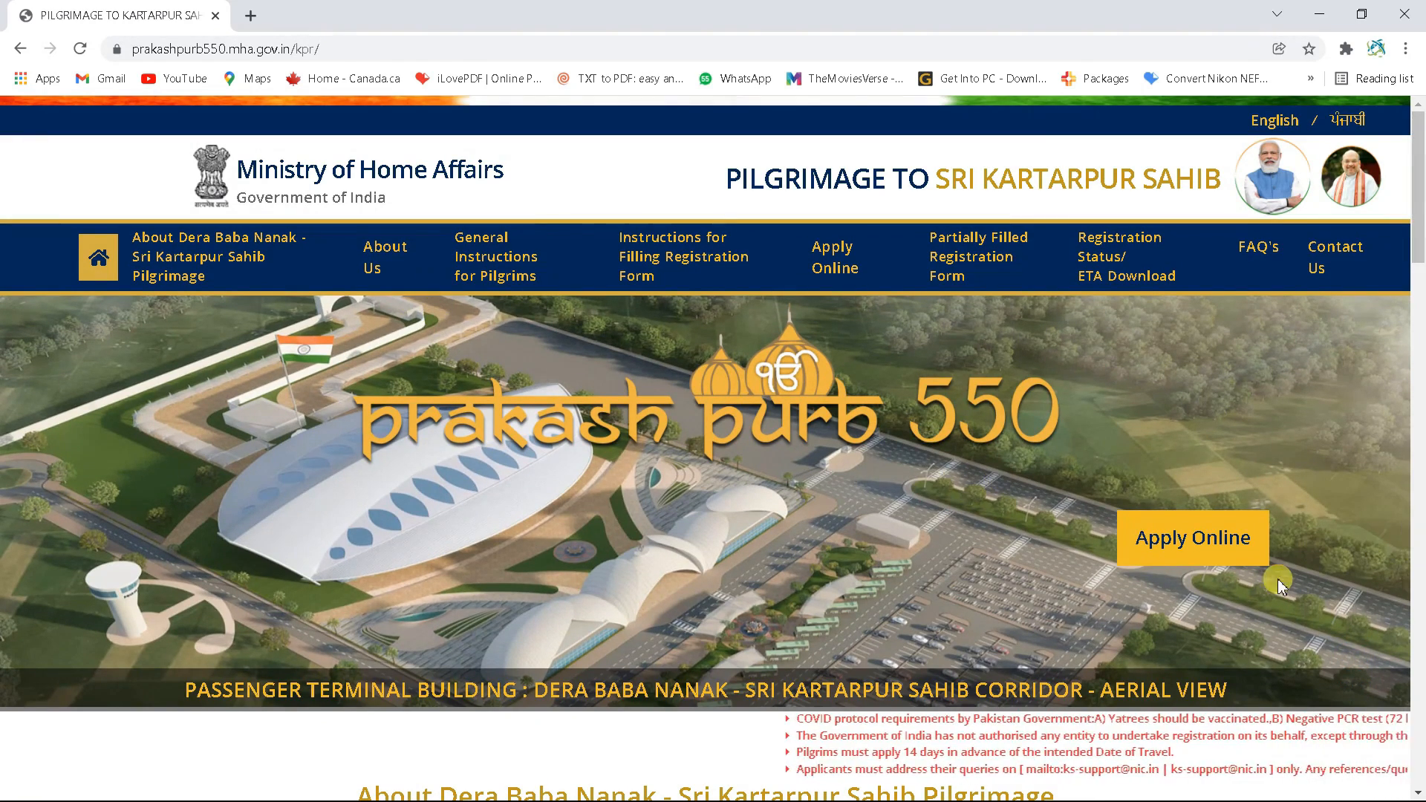
Apply online as an Indian passport holder and pick the 22/01/2022 journey slot to reach Part A
{"action": "left_click", "coordinate": [846, 282]}
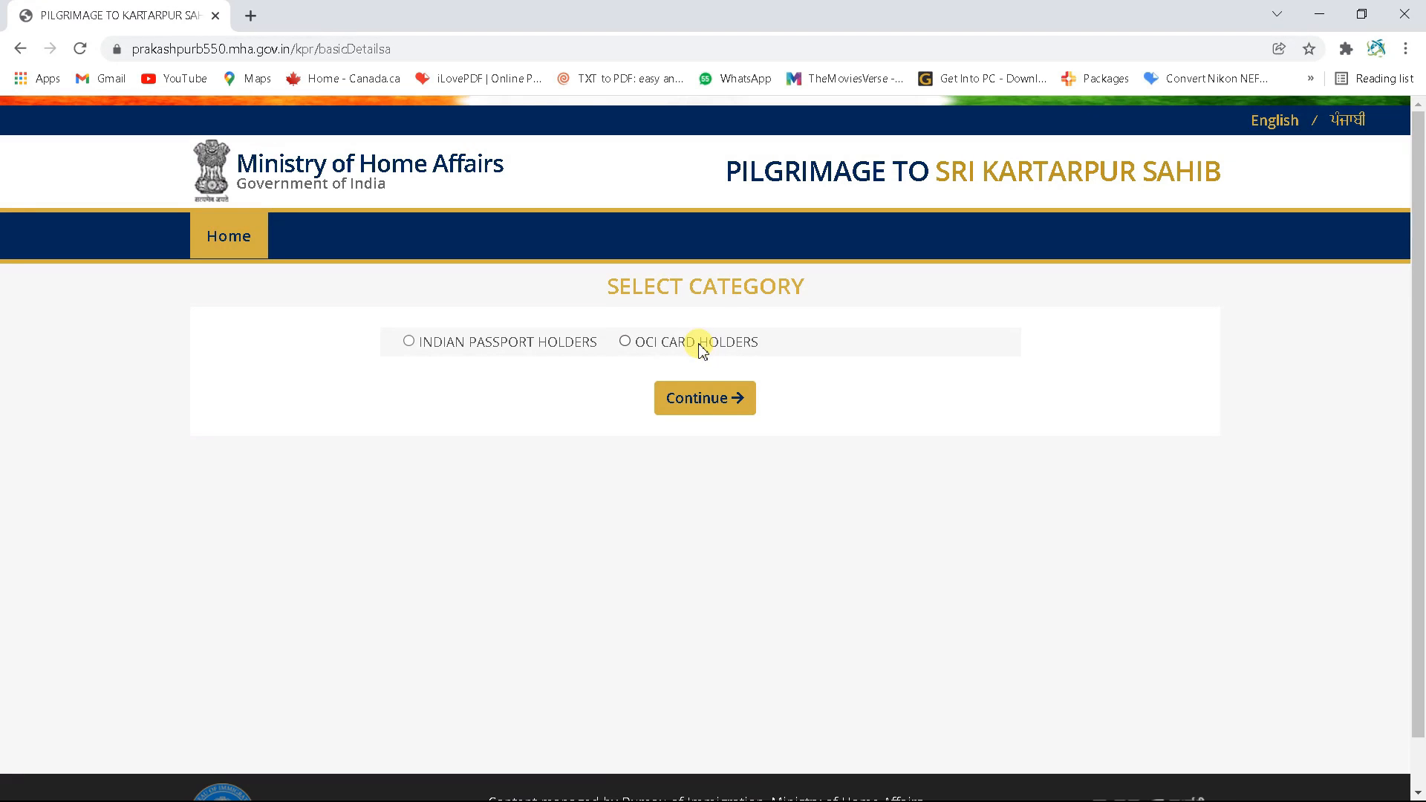
{"action": "left_click", "coordinate": [435, 339]}
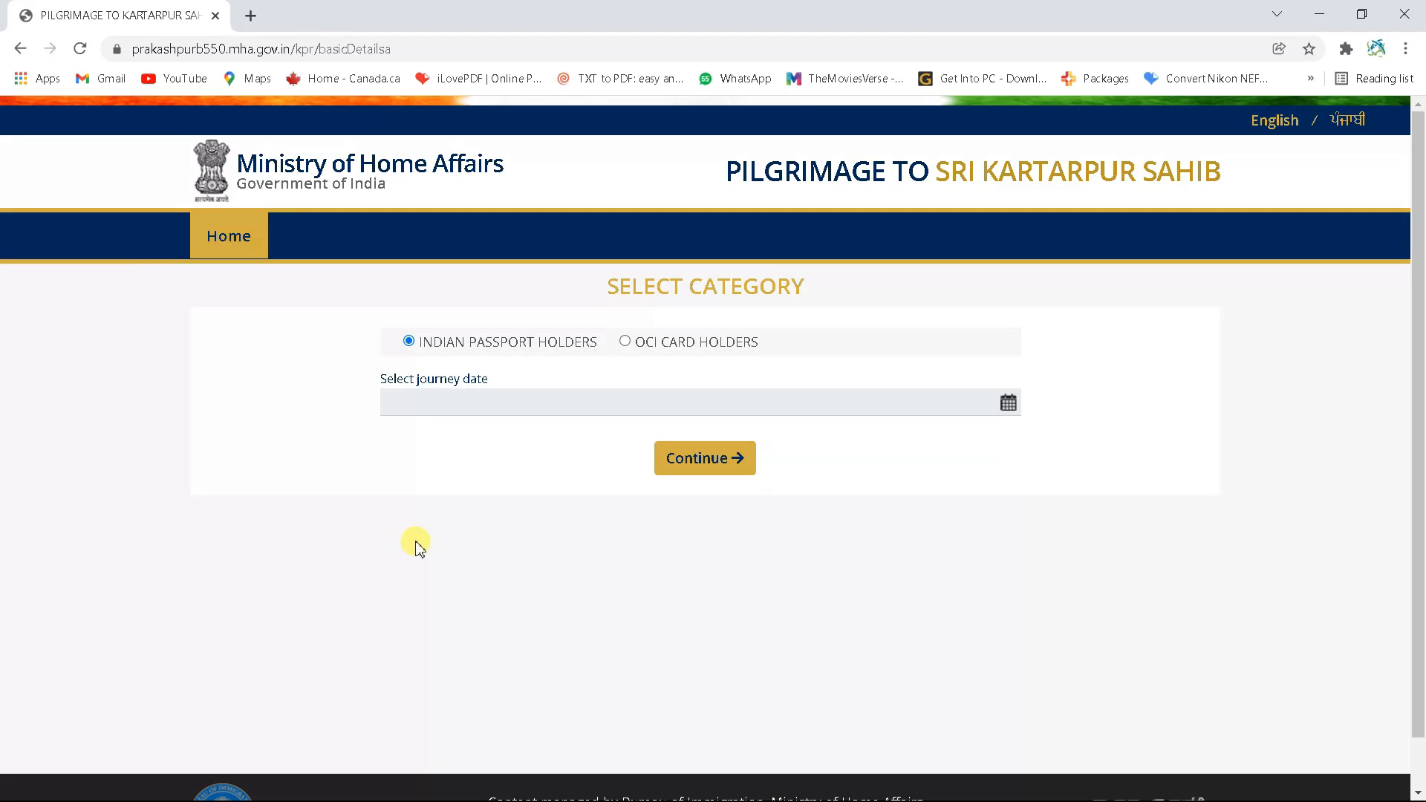
{"action": "left_click", "coordinate": [1012, 405]}
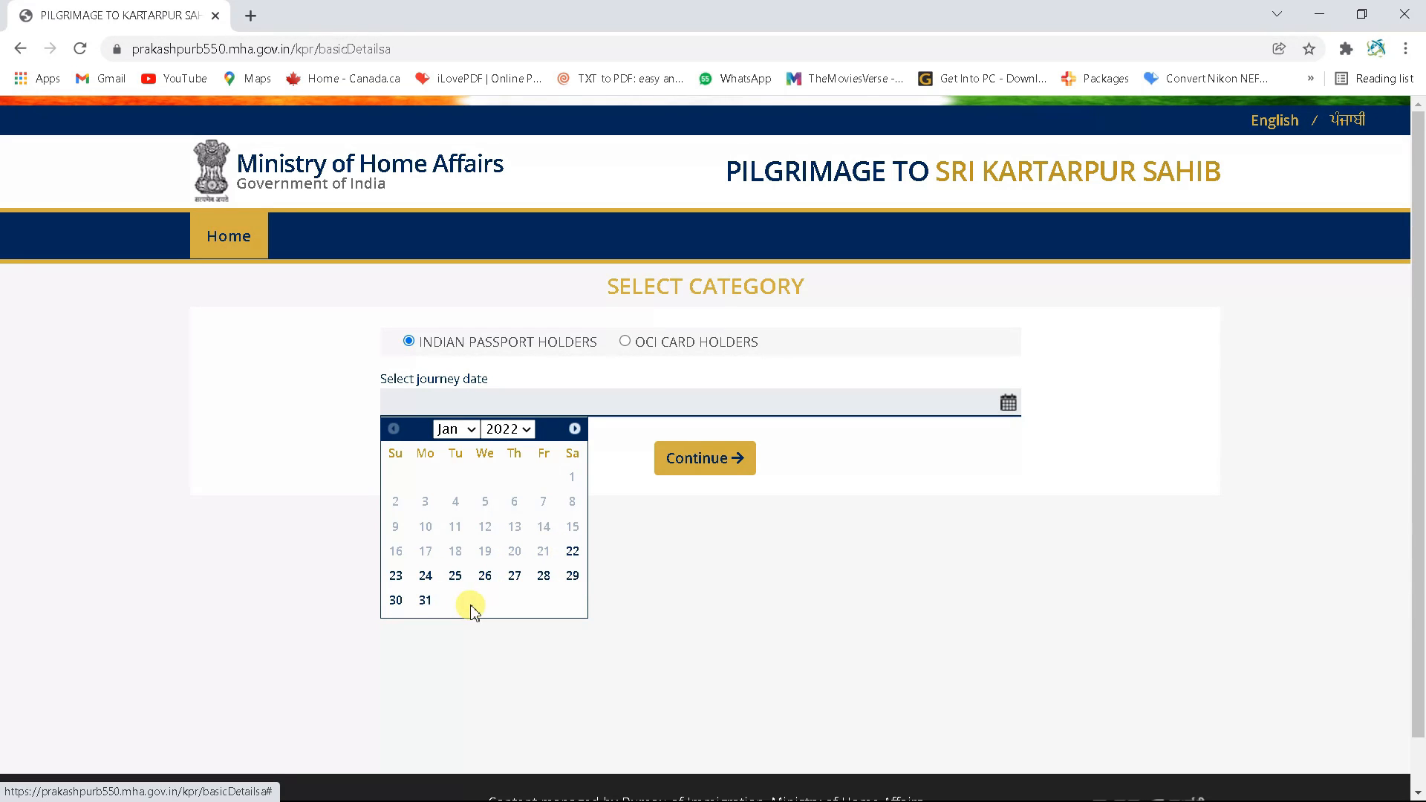
{"action": "left_click", "coordinate": [571, 558]}
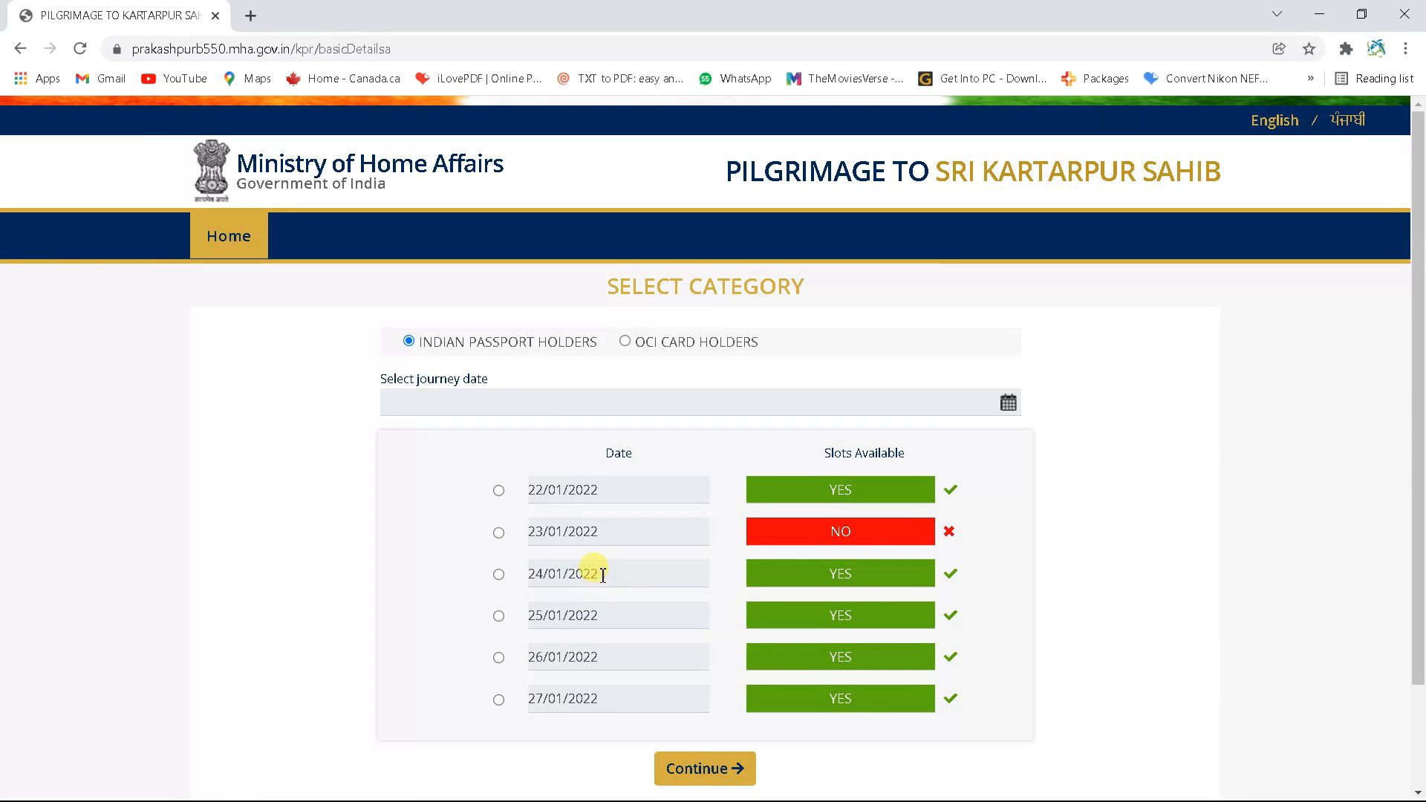
{"action": "scroll", "coordinate": [407, 479], "scroll_direction": "down", "scroll_amount": 1}
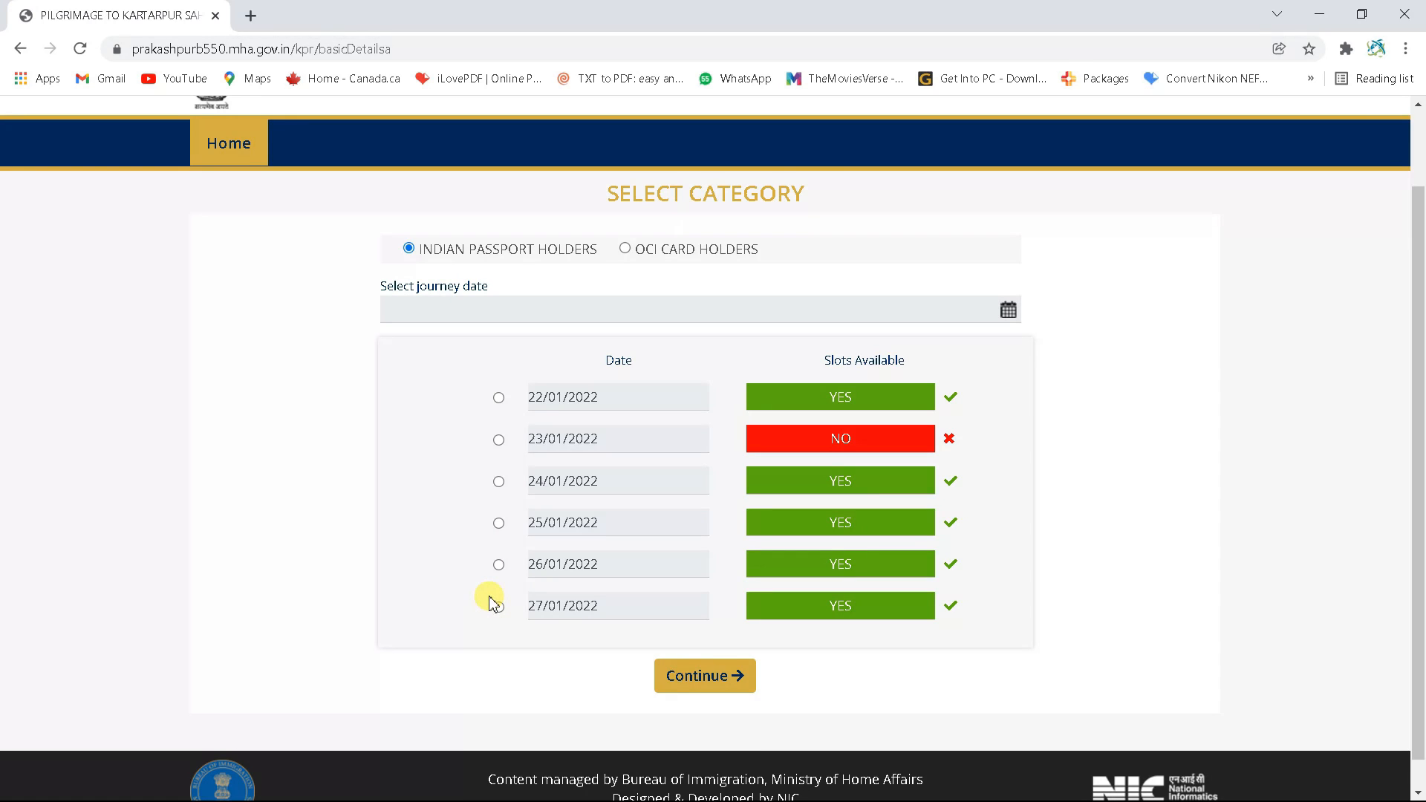
{"action": "left_click", "coordinate": [499, 399]}
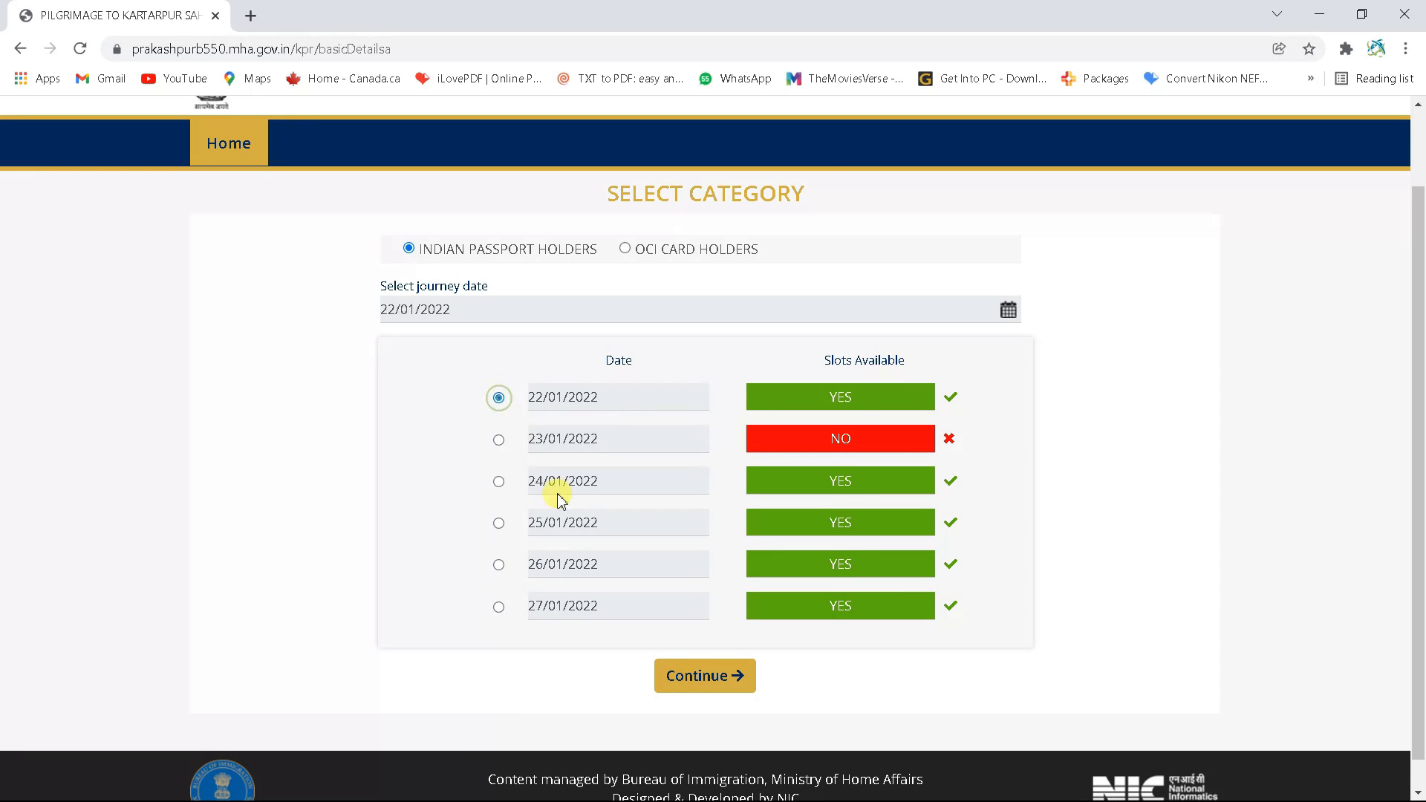
{"action": "left_click", "coordinate": [708, 682]}
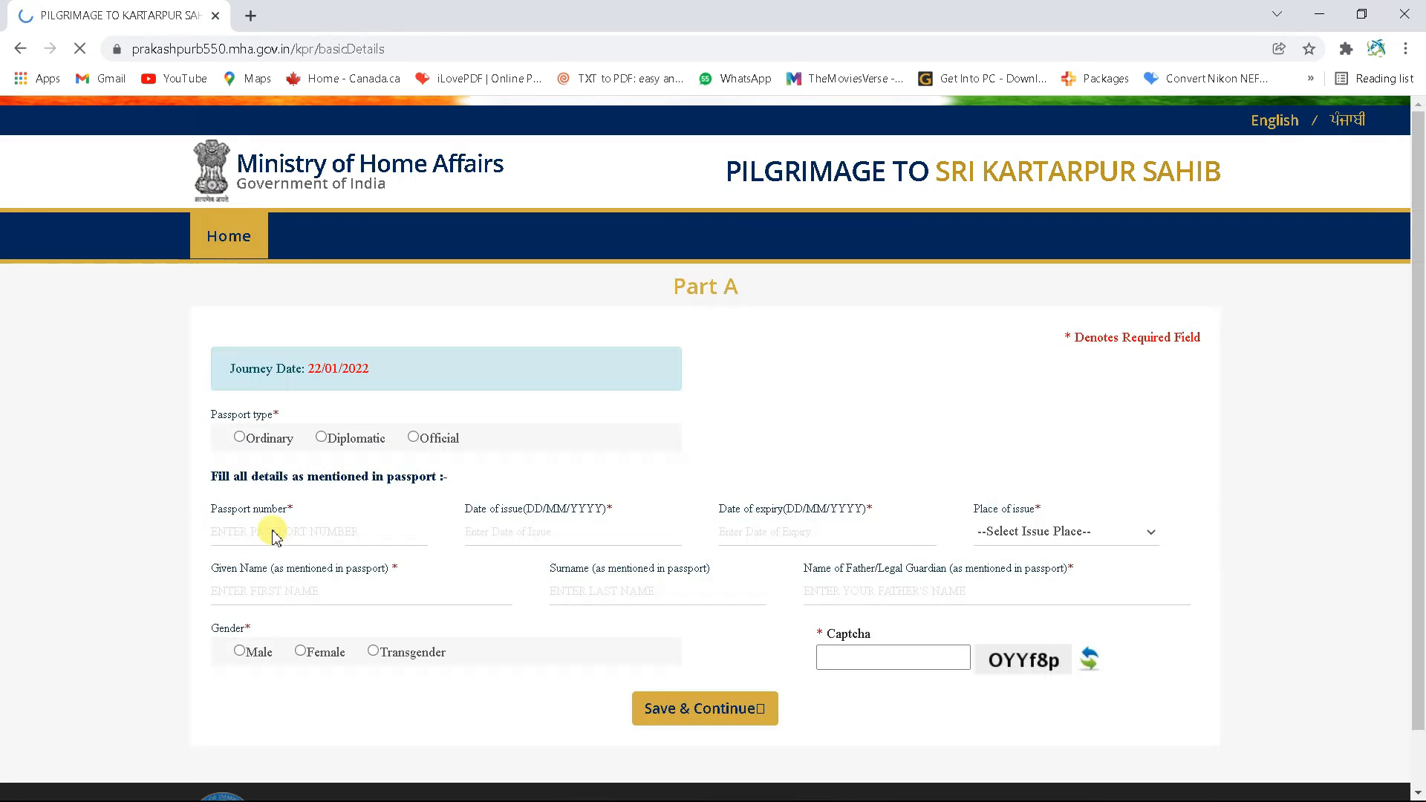
Choose the Ordinary passport type, enter the passport number, and set the issue date to 20/04/2021
{"action": "scroll", "coordinate": [274, 531], "scroll_direction": "down", "scroll_amount": 1}
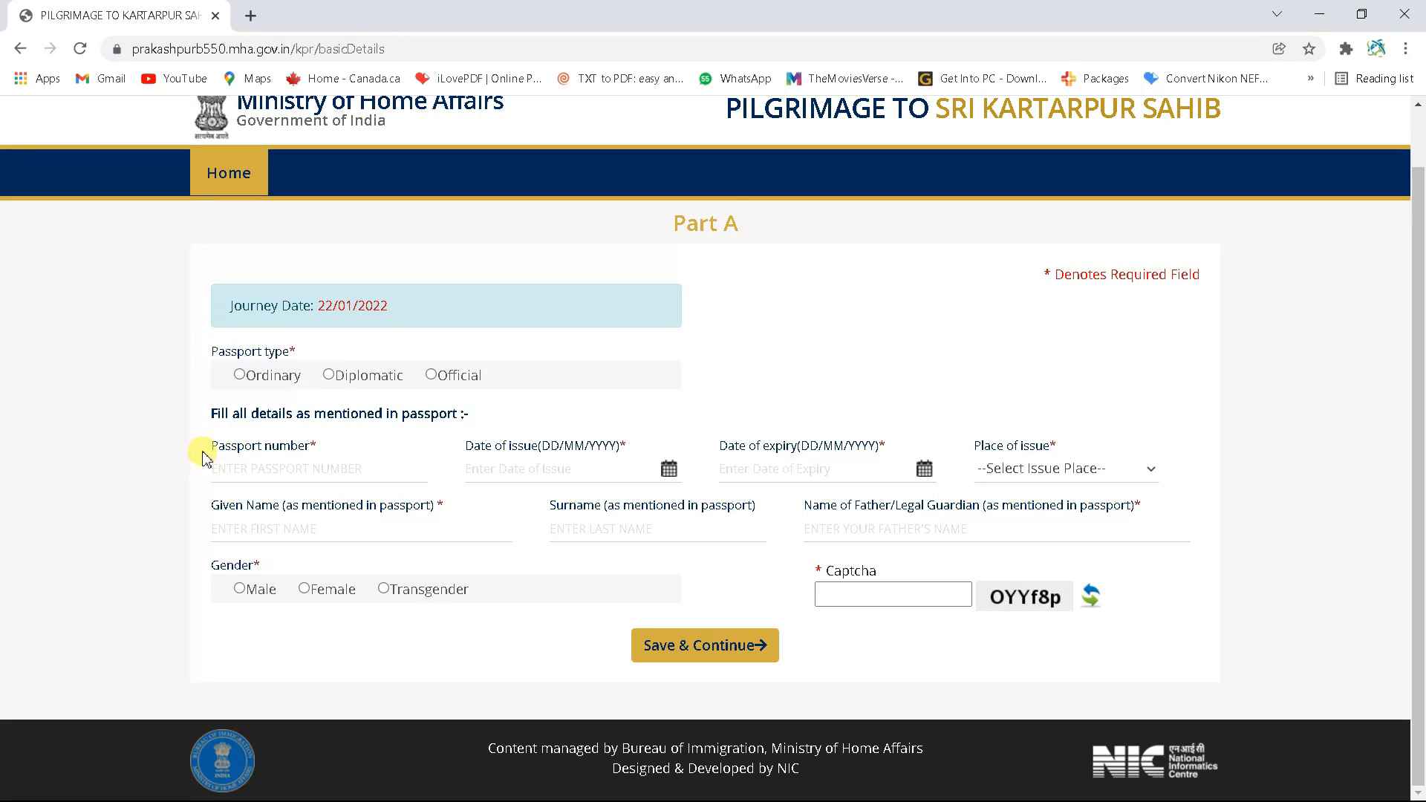
{"action": "left_click", "coordinate": [239, 375]}
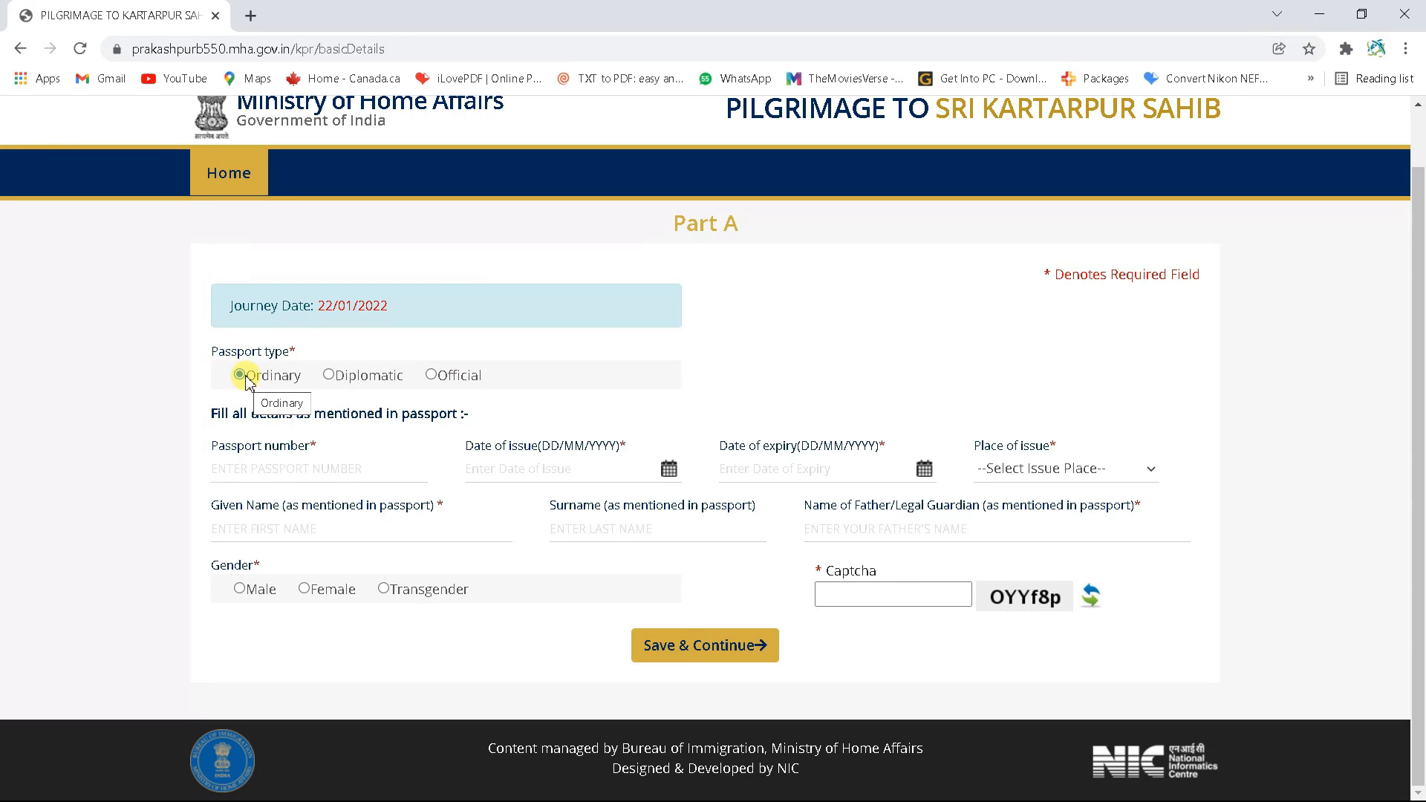
{"action": "left_click", "coordinate": [256, 473]}
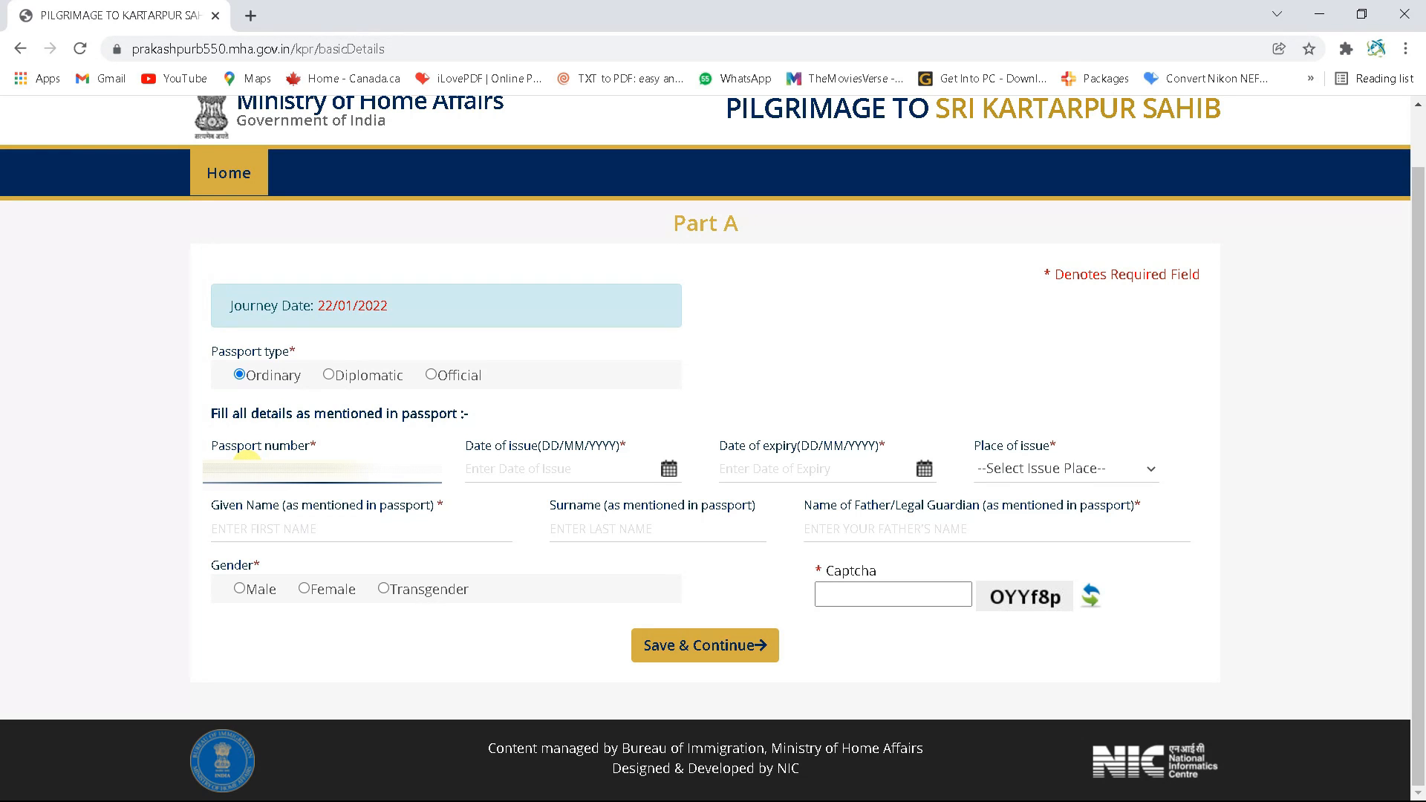
{"action": "left_click", "coordinate": [520, 466]}
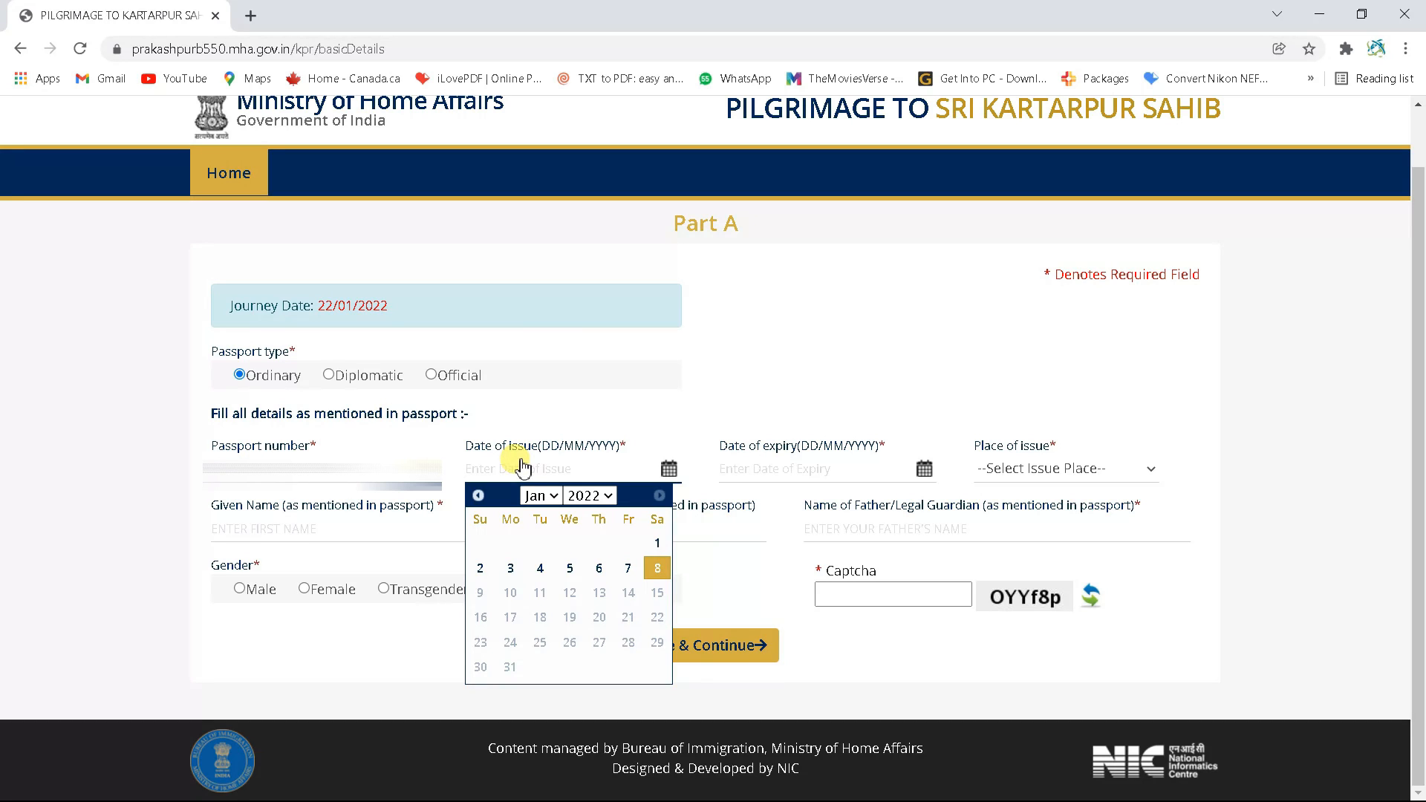
{"action": "left_click", "coordinate": [589, 496]}
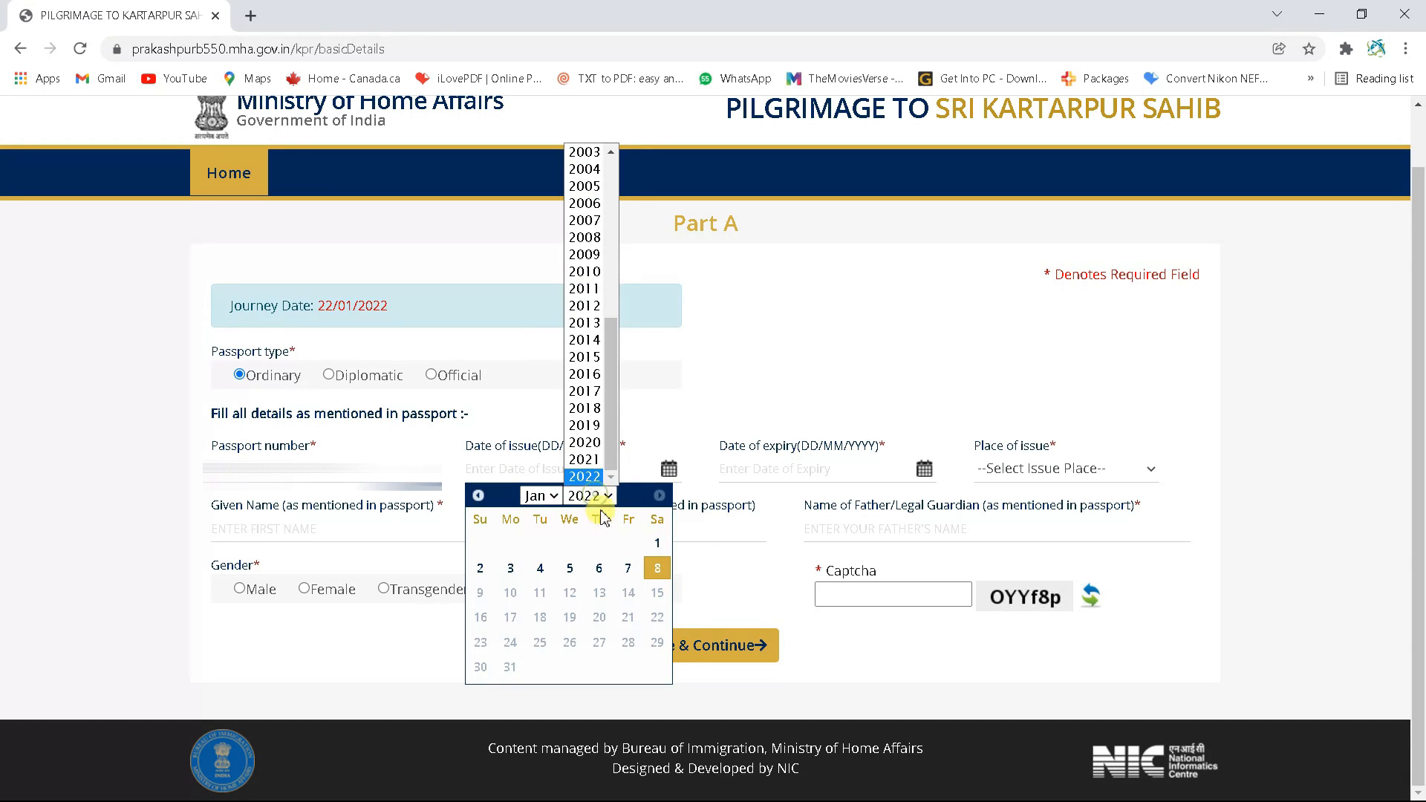
{"action": "left_click", "coordinate": [585, 459]}
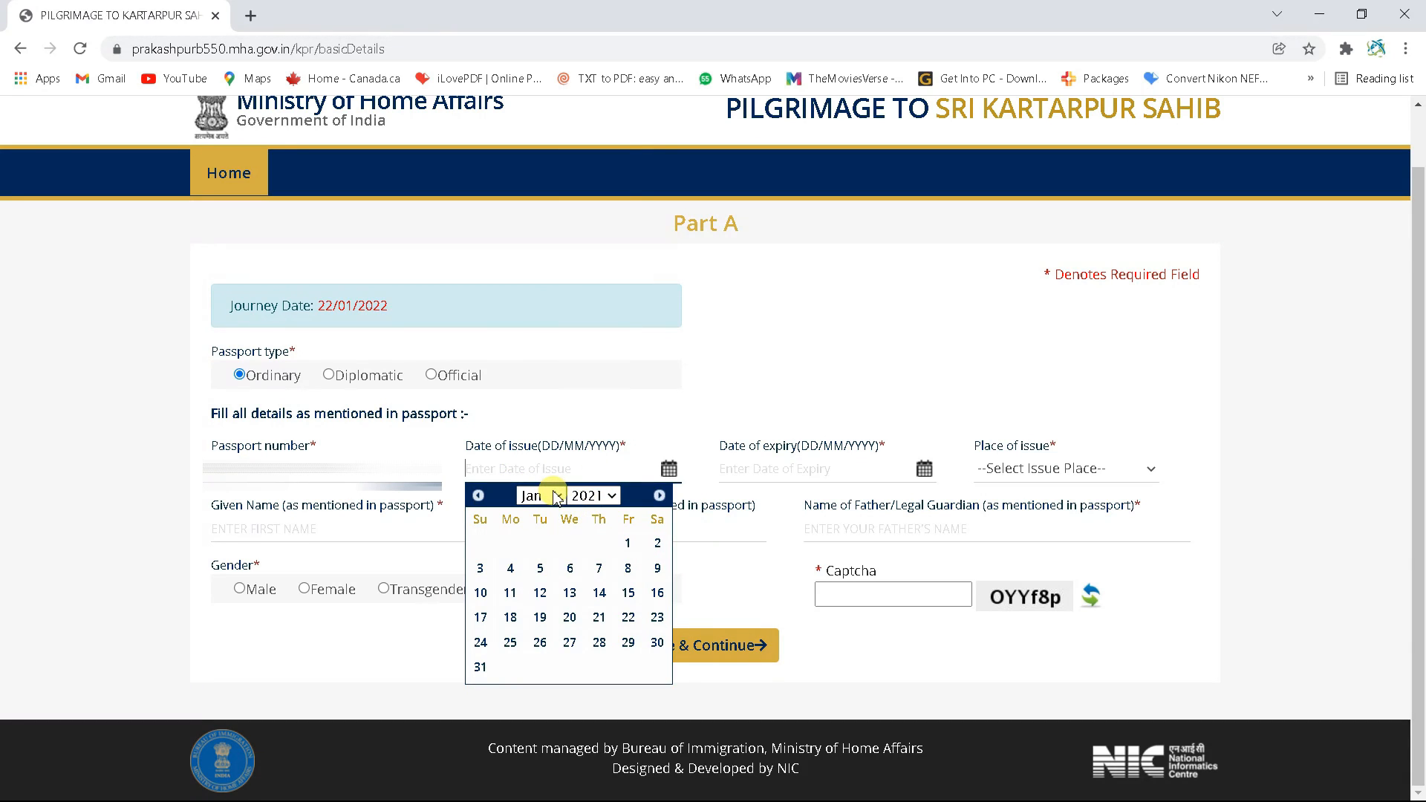
{"action": "left_click", "coordinate": [557, 496]}
{"action": "left_click", "coordinate": [543, 559]}
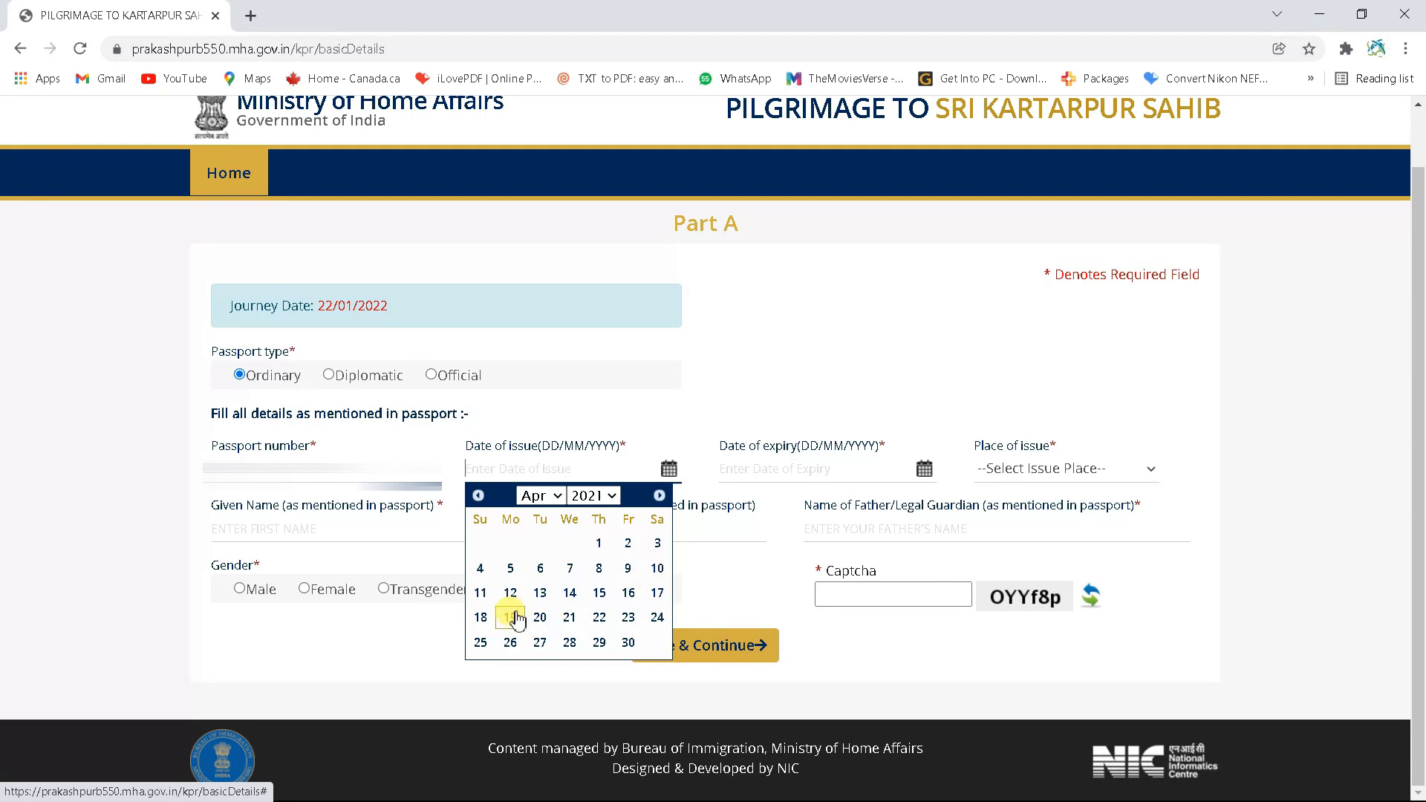
{"action": "left_click", "coordinate": [540, 622]}
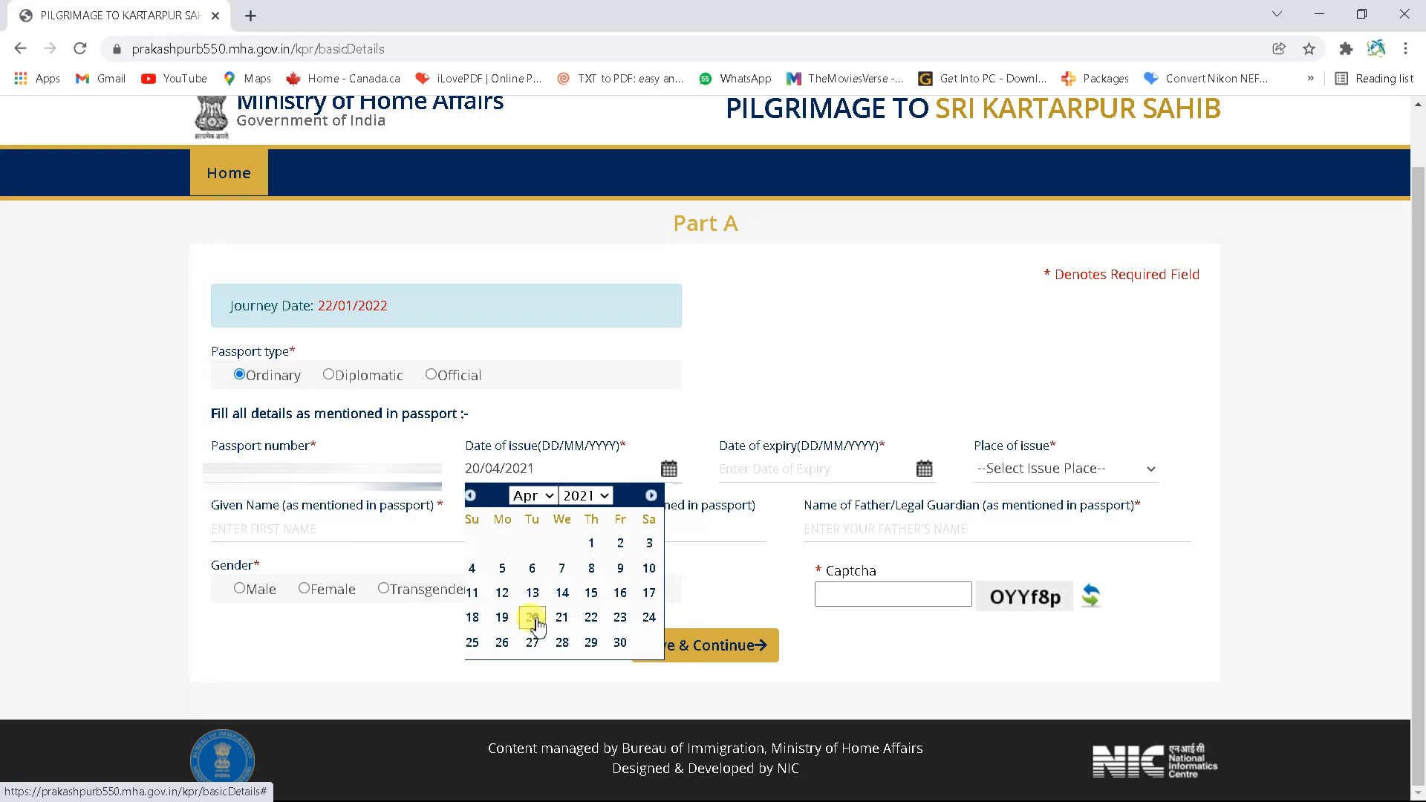
Set the passport expiry date to 22/04/2031 and the place of issue to JALANDHAR
{"action": "left_click", "coordinate": [790, 474]}
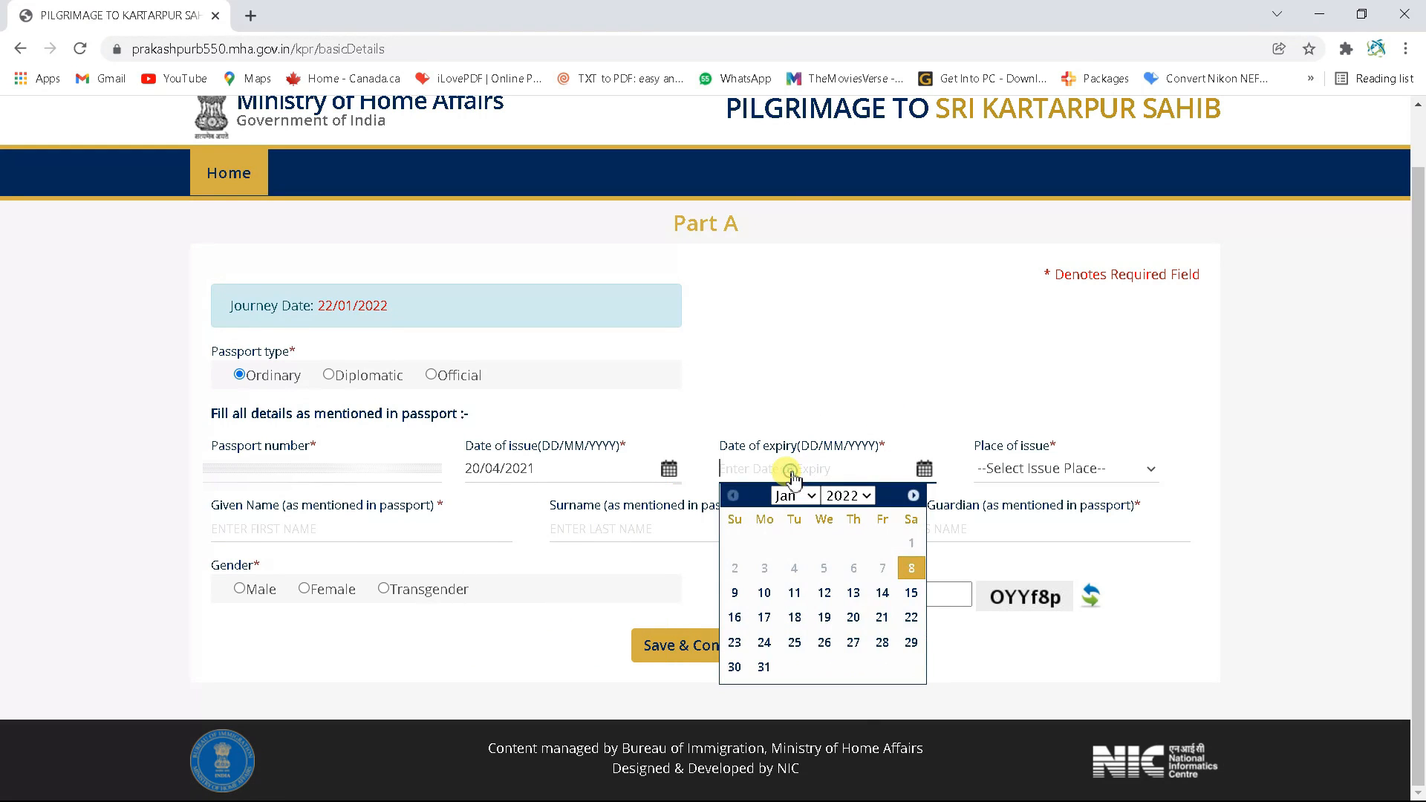
{"action": "left_click", "coordinate": [856, 503]}
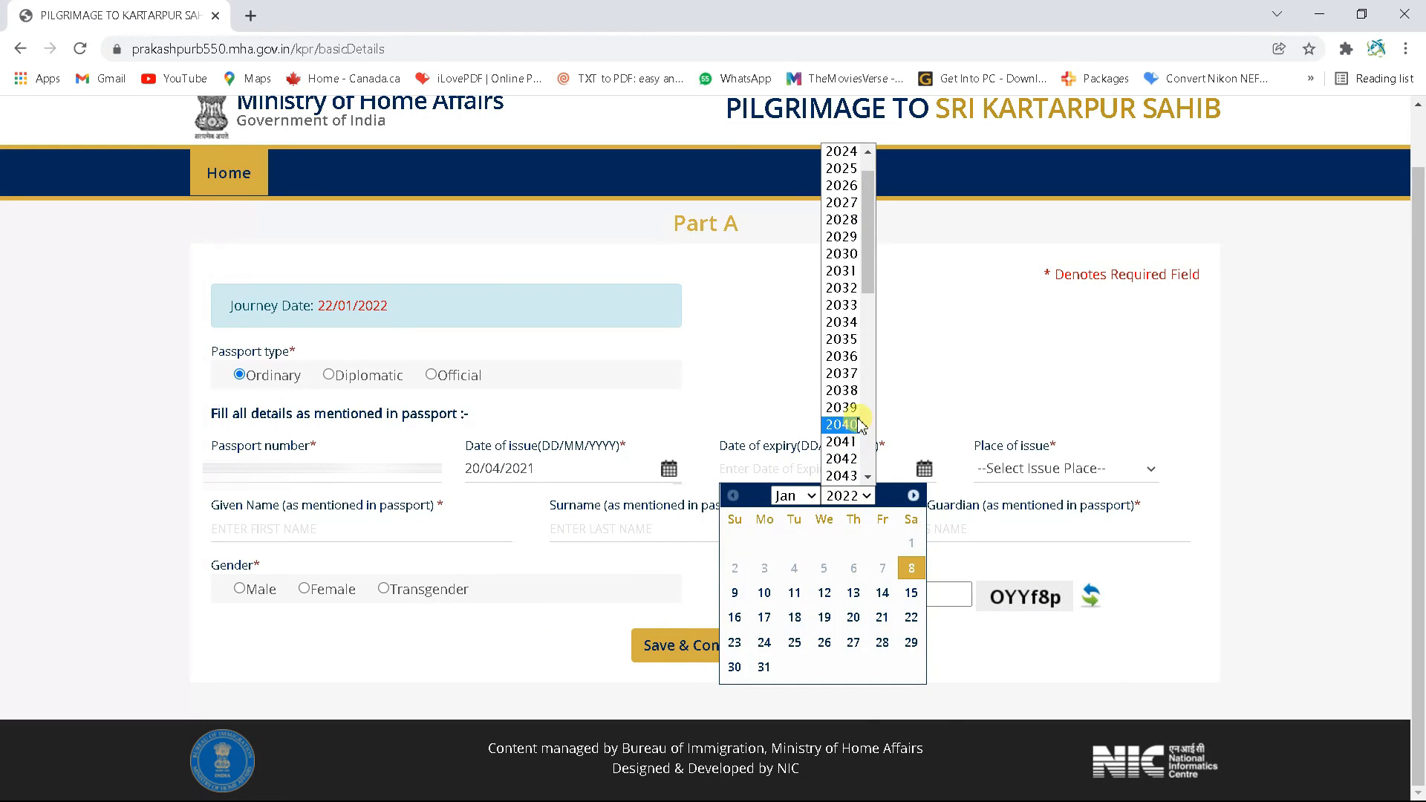
{"action": "left_click", "coordinate": [848, 273]}
{"action": "left_click", "coordinate": [802, 496]}
{"action": "left_click", "coordinate": [798, 564]}
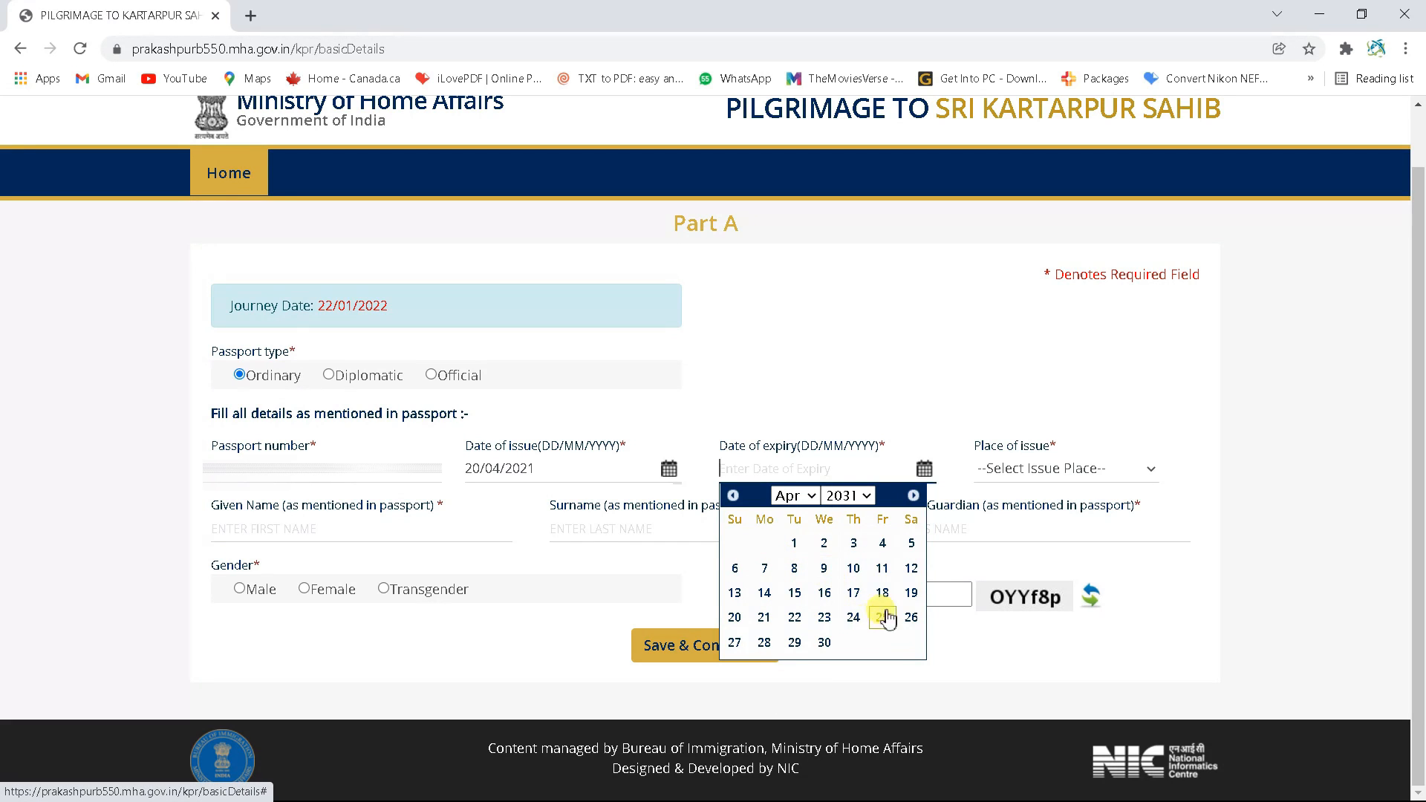
{"action": "left_click", "coordinate": [795, 617]}
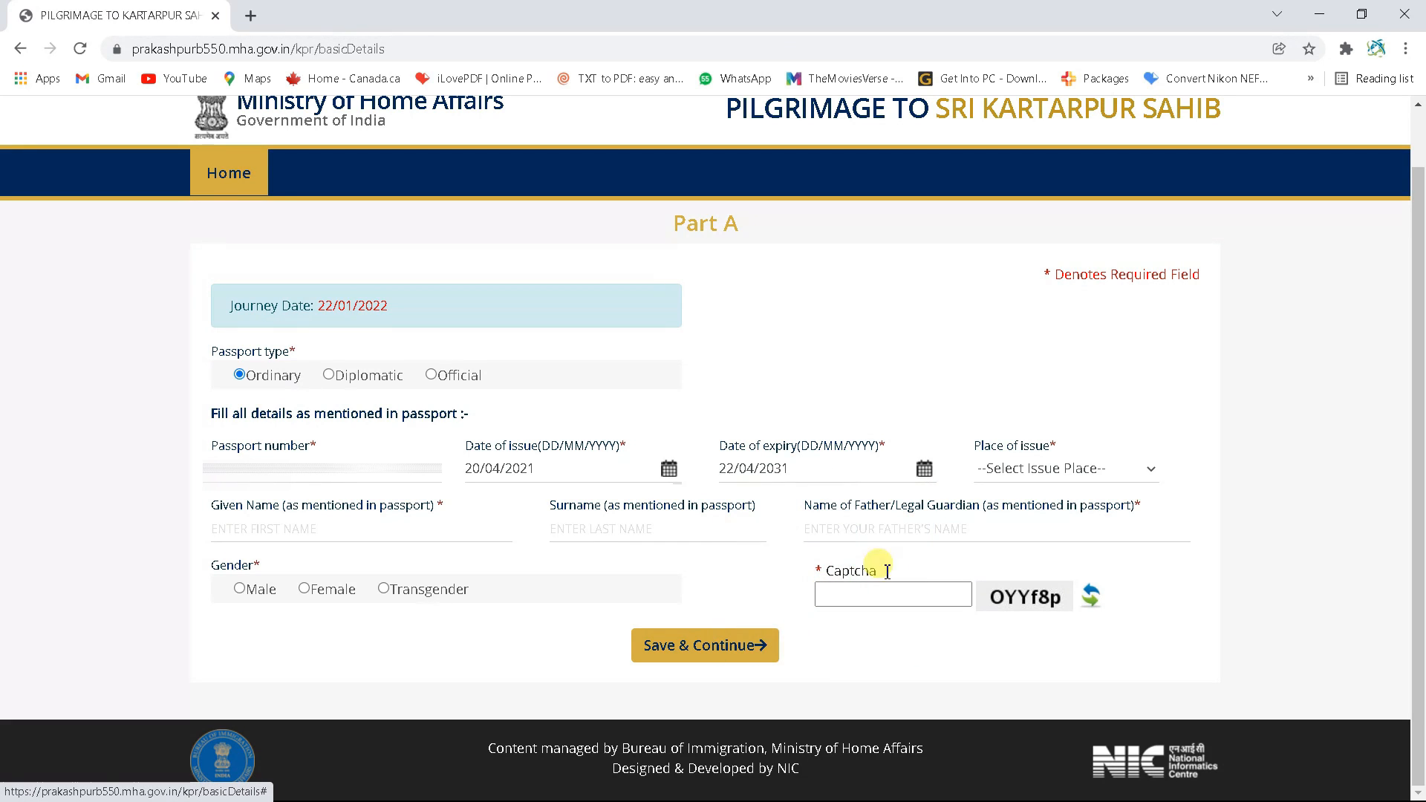
{"action": "left_click", "coordinate": [1064, 469]}
{"action": "scroll", "coordinate": [1060, 421], "scroll_direction": "down", "scroll_amount": 1}
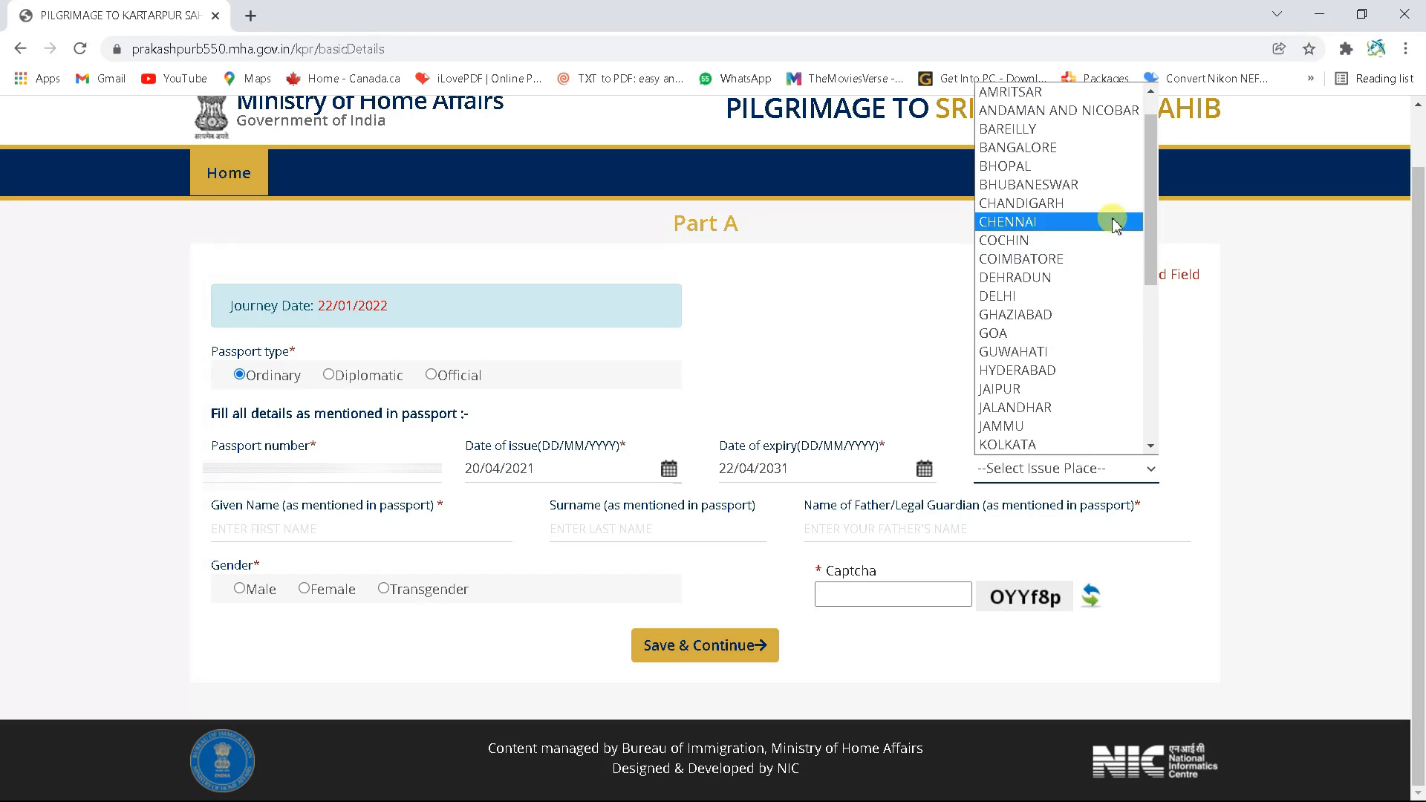
{"action": "left_click_drag", "start_coordinate": [1149, 169], "coordinate": [1143, 207]}
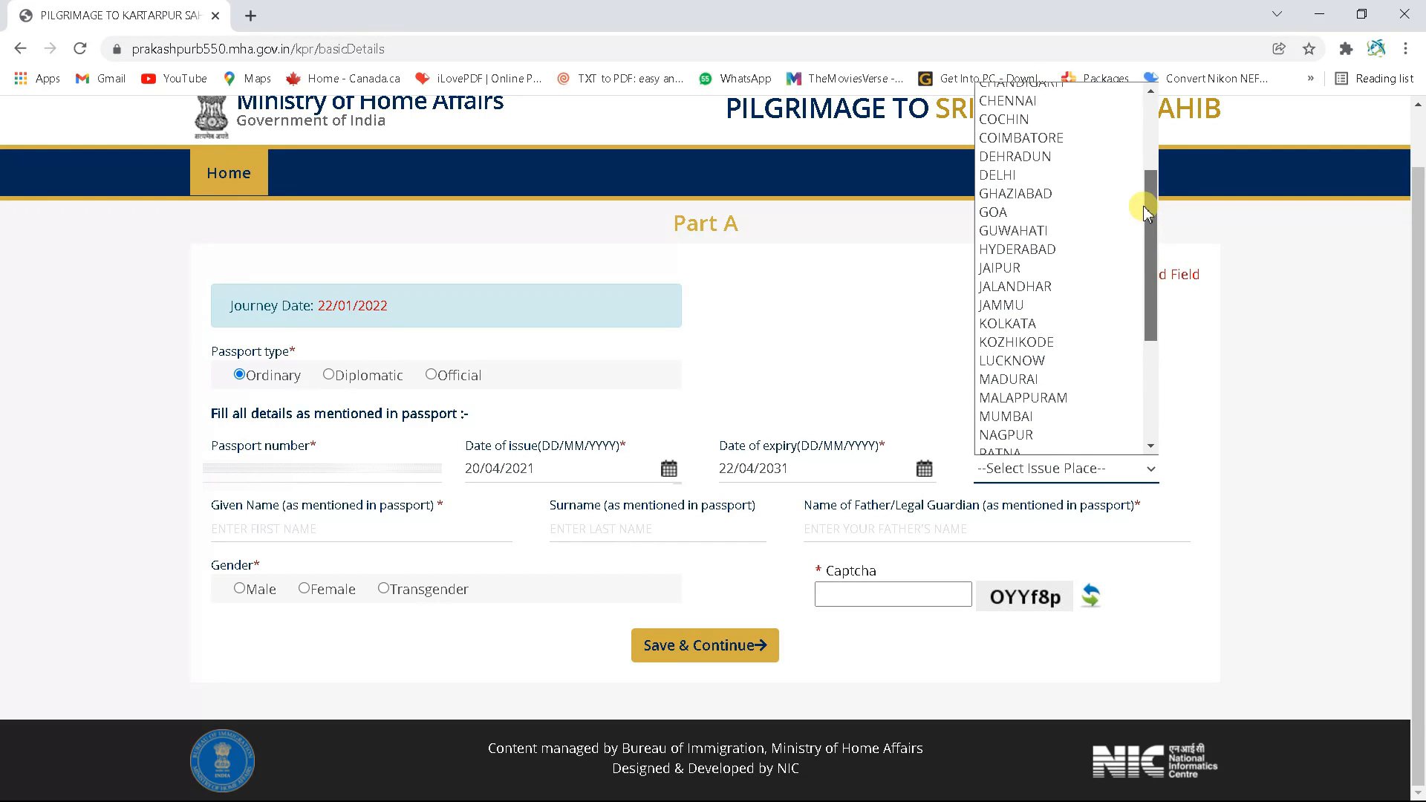
{"action": "left_click", "coordinate": [1025, 303]}
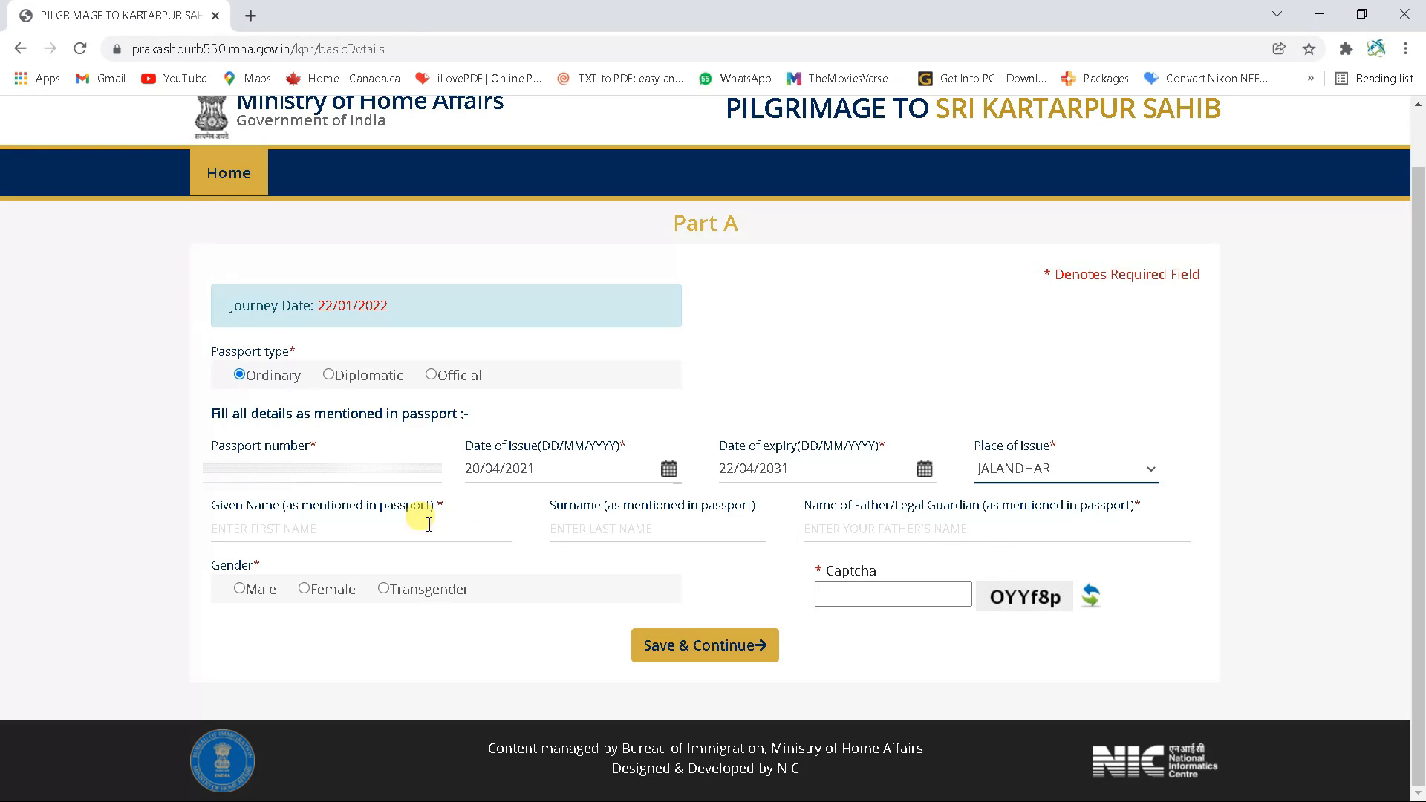
Enter the applicant's given name, surname and father's name, and set gender to Male
{"action": "left_click", "coordinate": [371, 530]}
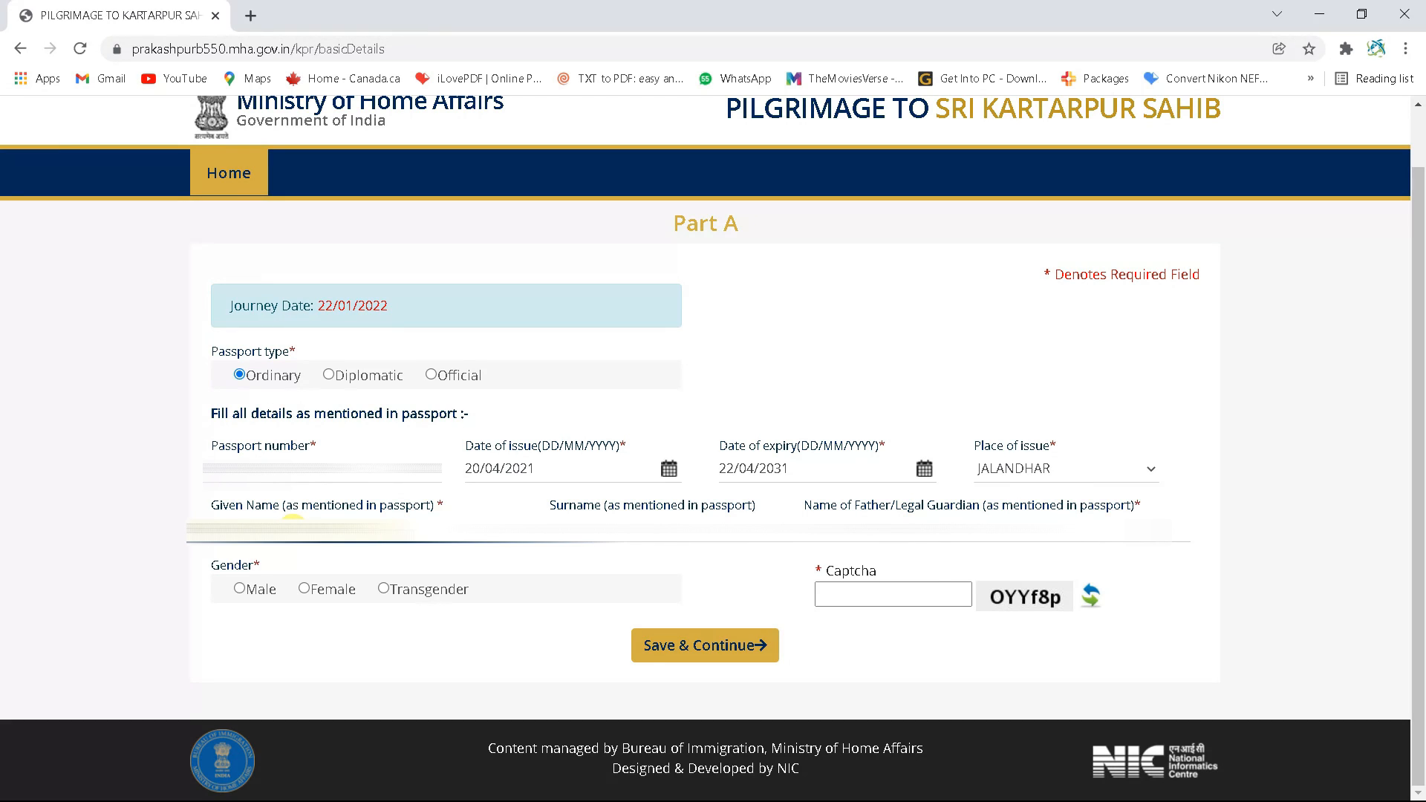
{"action": "left_click", "coordinate": [648, 517]}
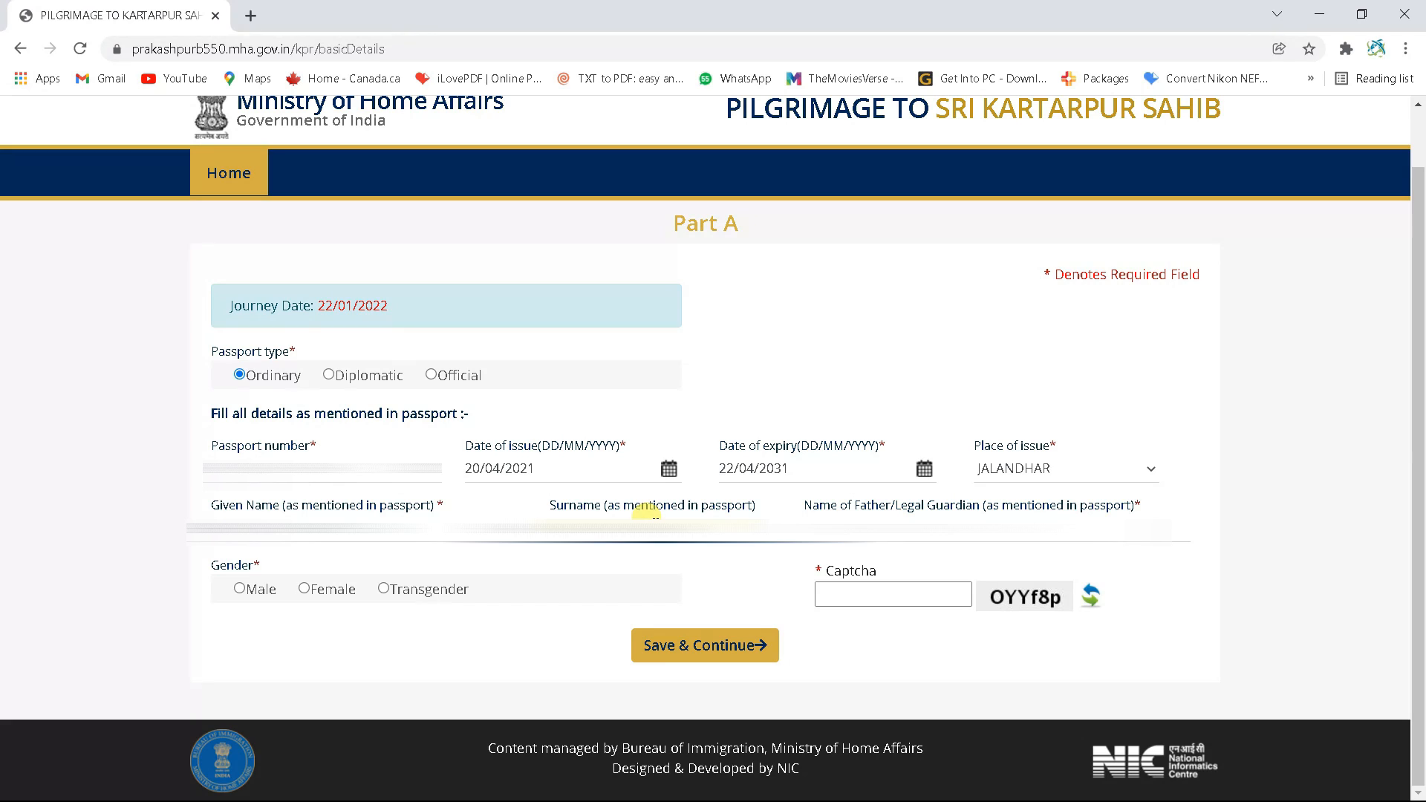
{"action": "left_click", "coordinate": [891, 520]}
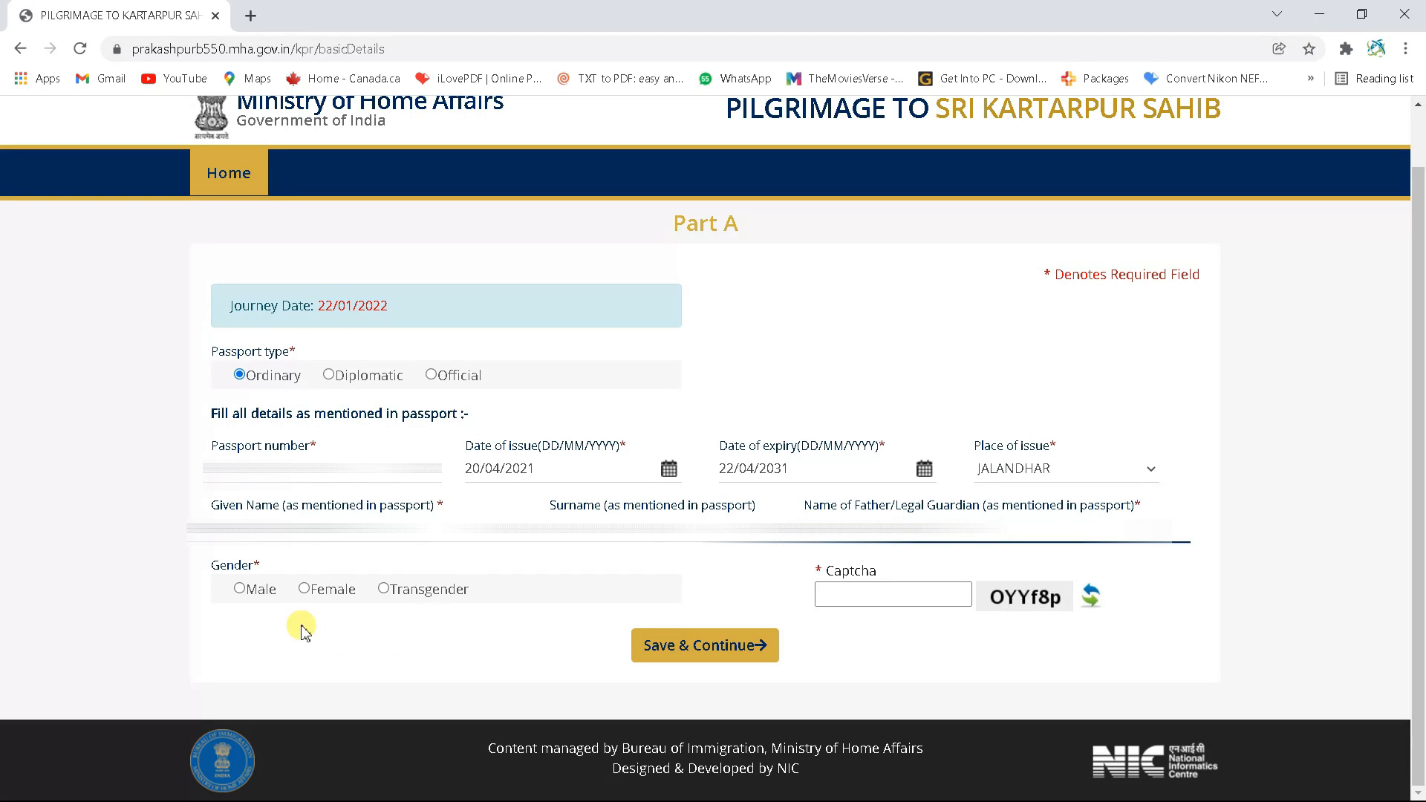
{"action": "left_click", "coordinate": [255, 596]}
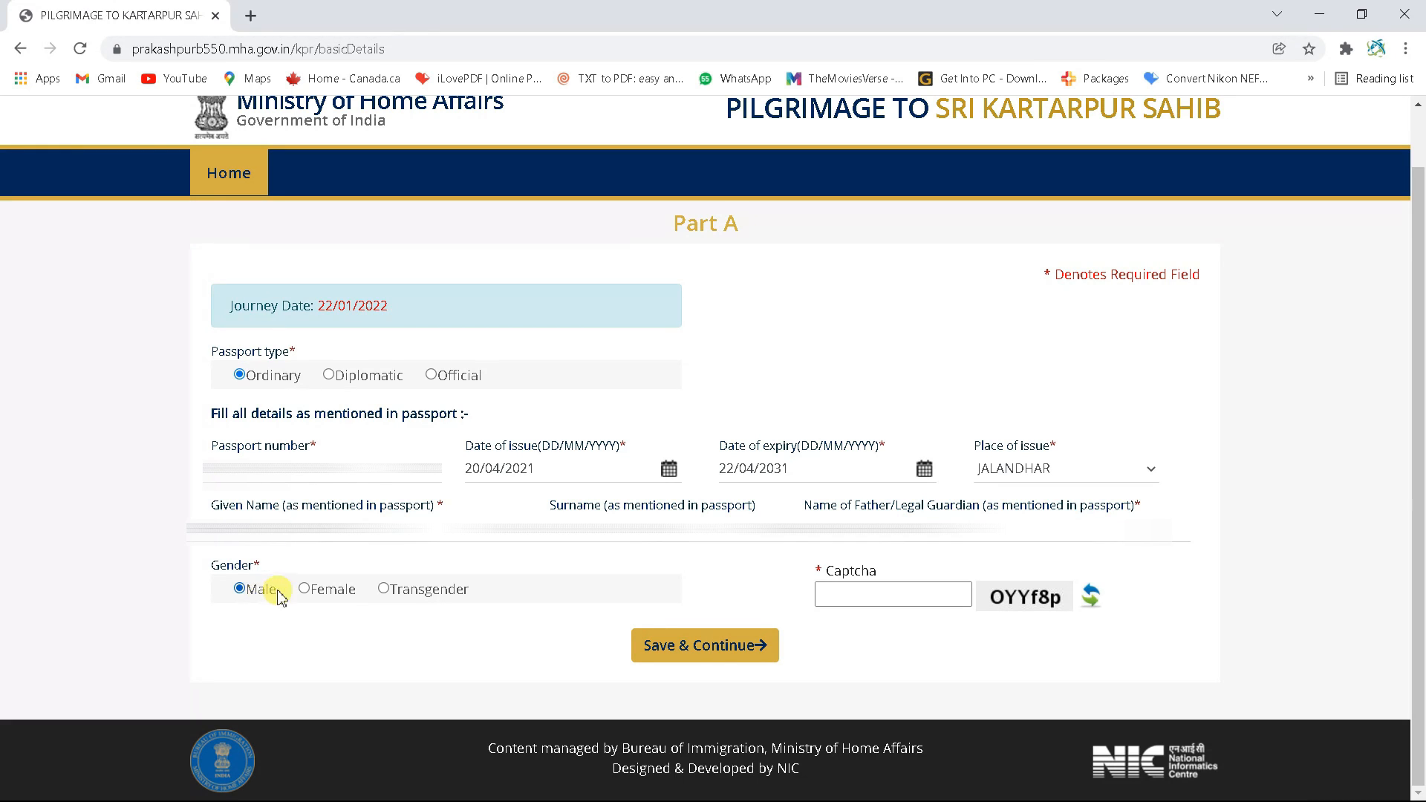
Fill in the captcha code shown beside the Captcha box
{"action": "left_click", "coordinate": [866, 592]}
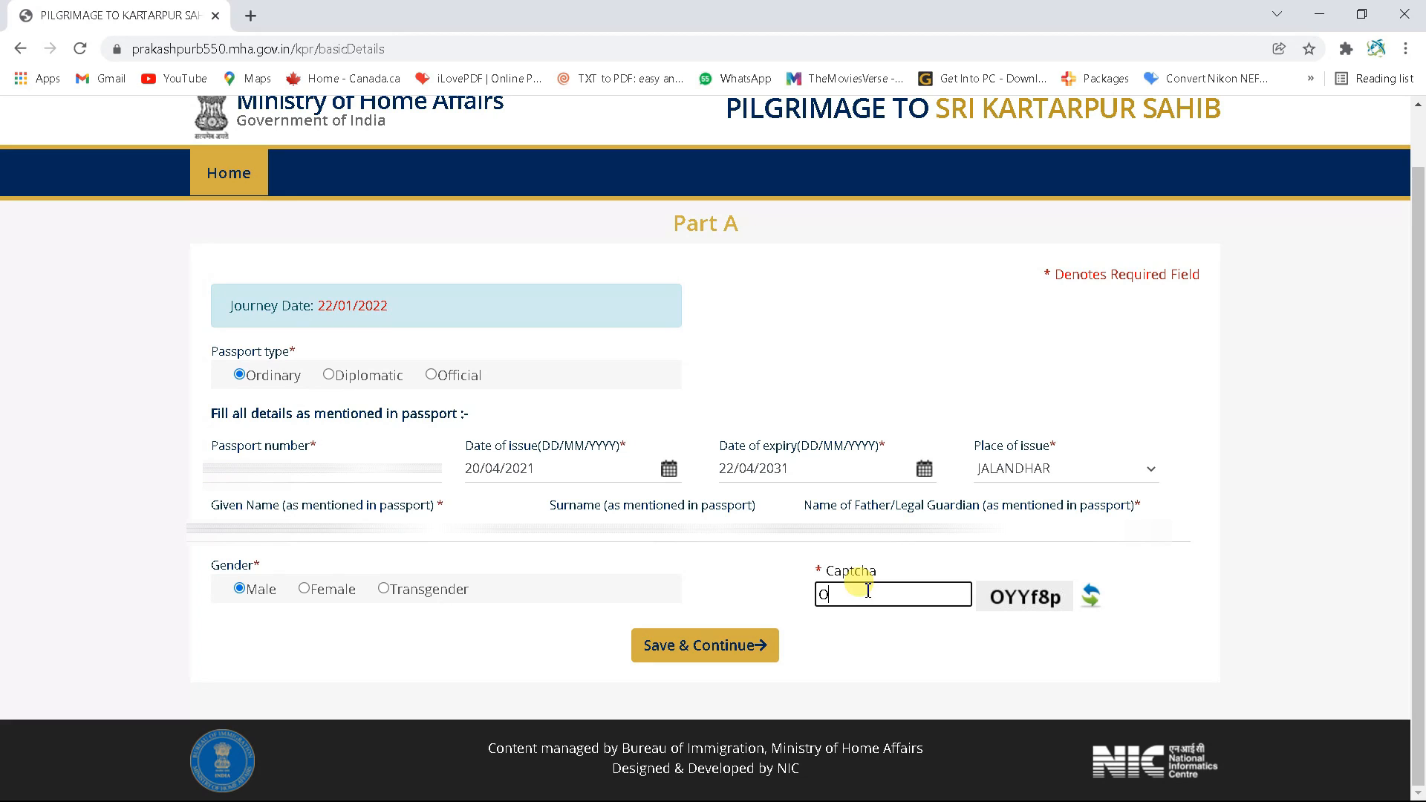
{"action": "type", "text": "OyY"}
{"action": "type", "text": "8p"}
Save the Part A passport details and set the date of birth in April 1996
{"action": "left_click", "coordinate": [747, 651]}
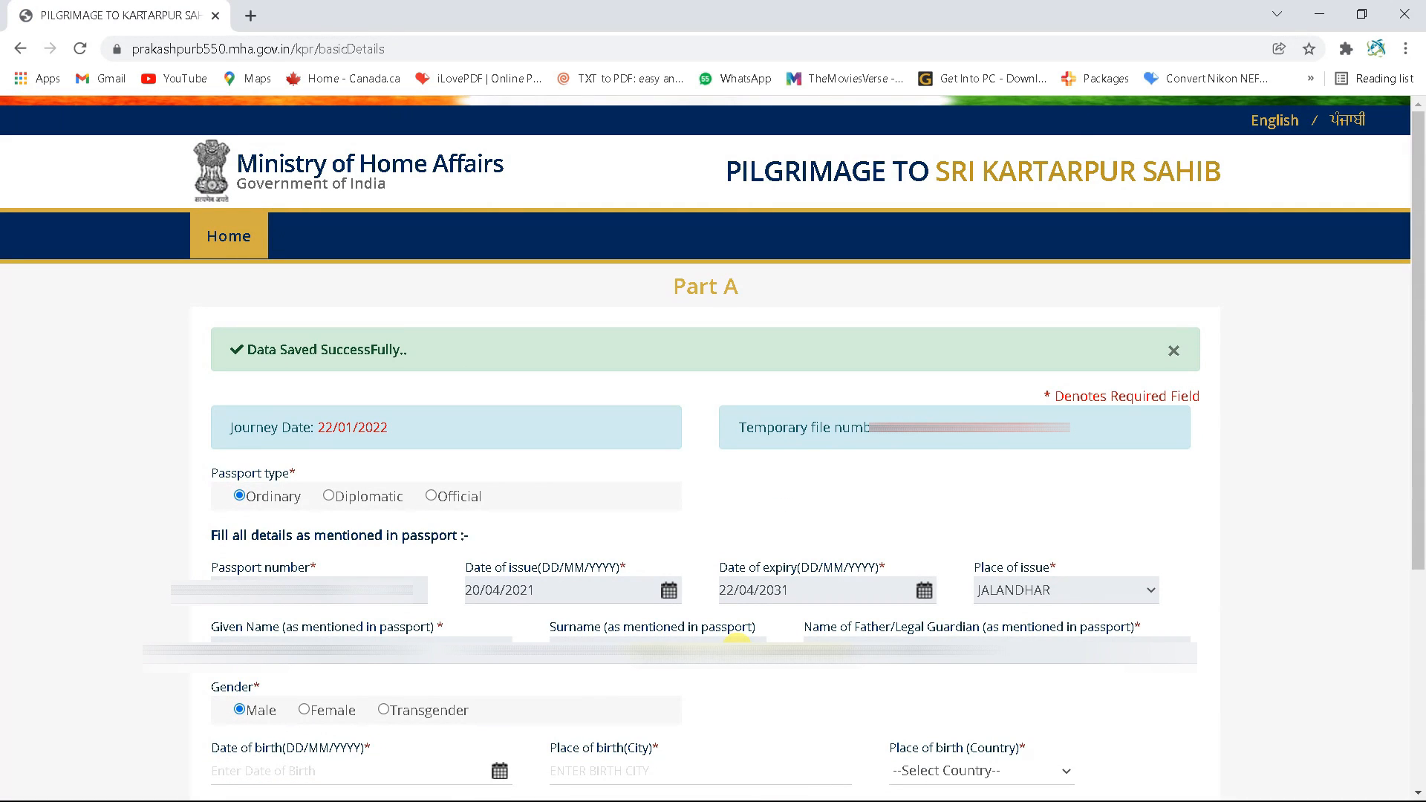
{"action": "scroll", "coordinate": [542, 490], "scroll_direction": "down", "scroll_amount": 2}
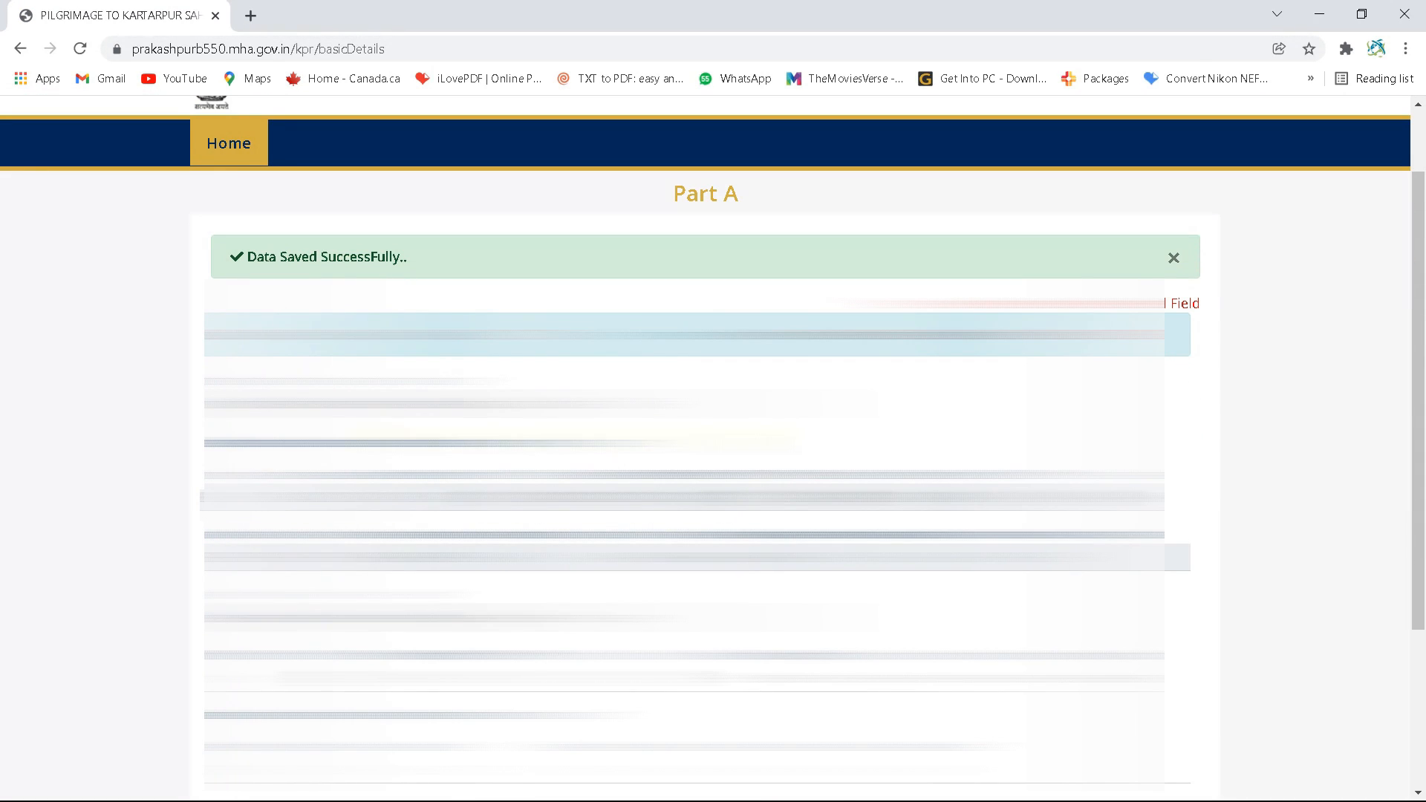
{"action": "scroll", "coordinate": [1081, 509], "scroll_direction": "down", "scroll_amount": 2}
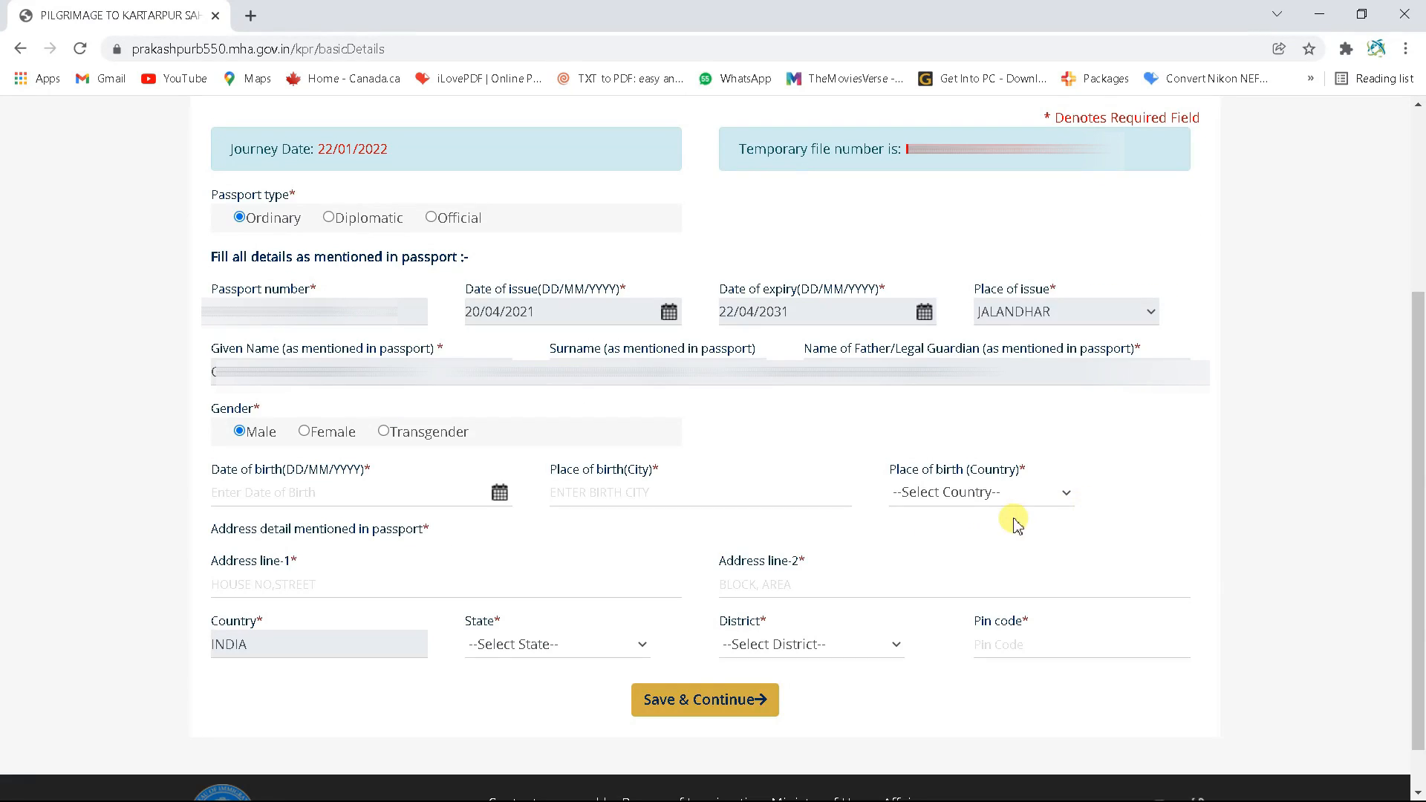
{"action": "left_click", "coordinate": [248, 494]}
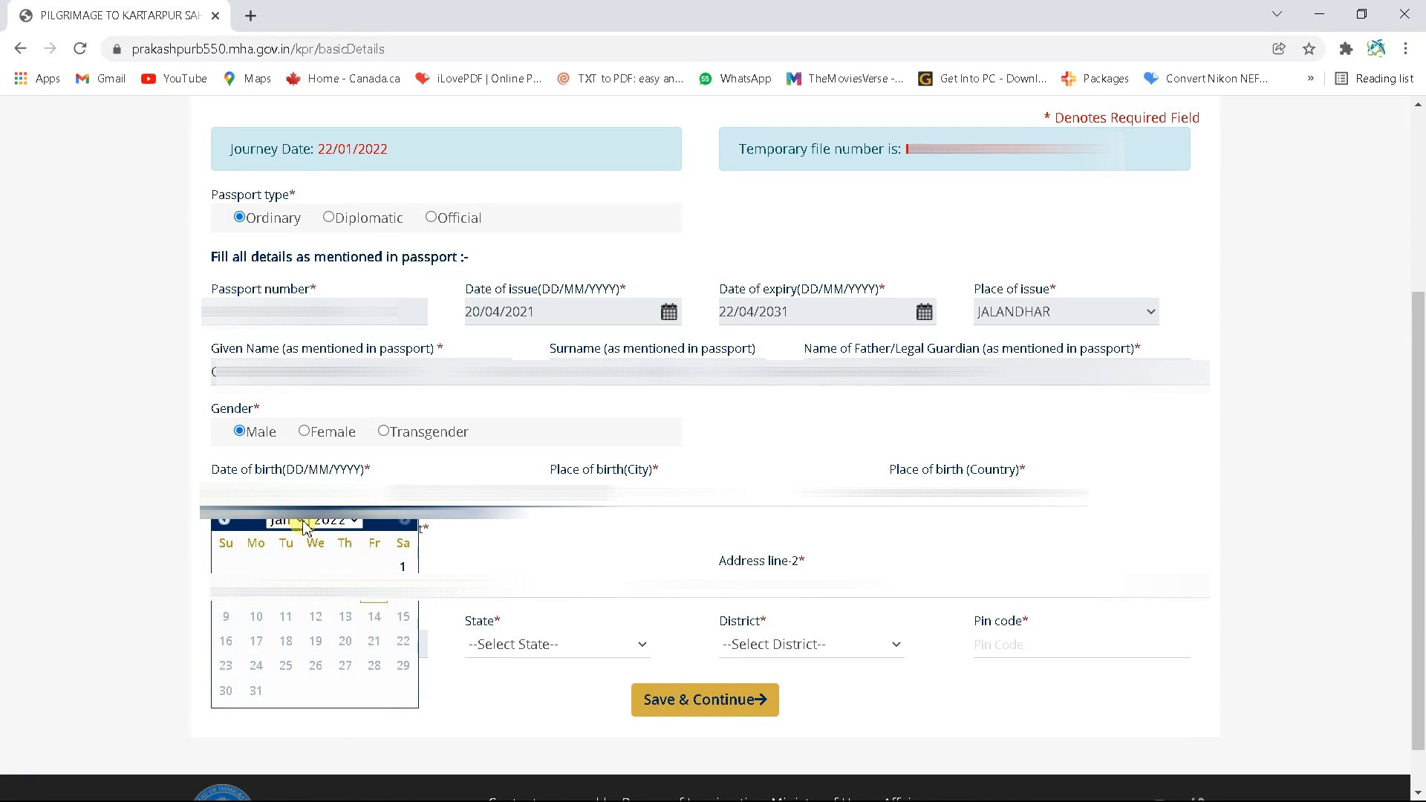
{"action": "left_click", "coordinate": [343, 523]}
{"action": "scroll", "coordinate": [334, 335], "scroll_direction": "up", "scroll_amount": 5}
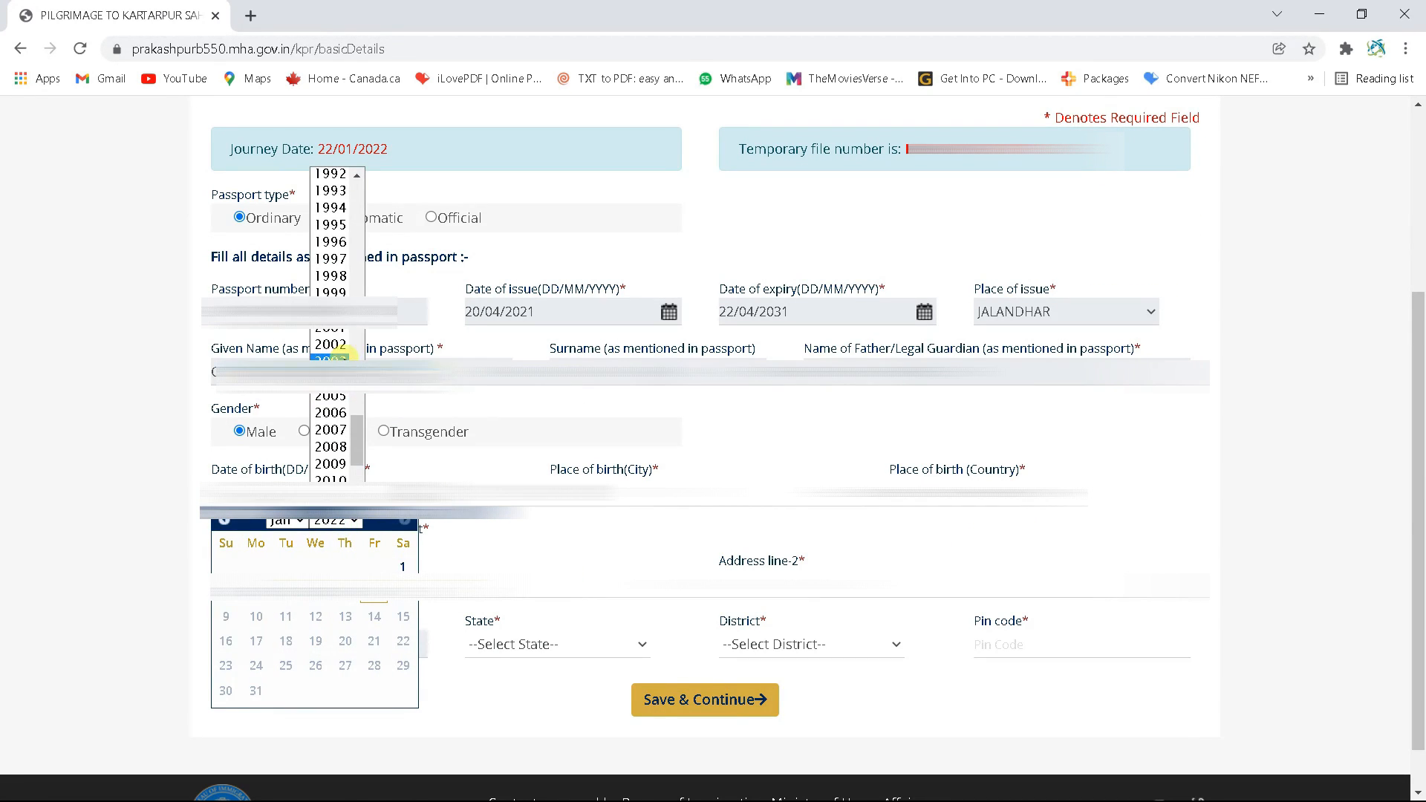
{"action": "left_click", "coordinate": [335, 242]}
{"action": "left_click", "coordinate": [286, 521]}
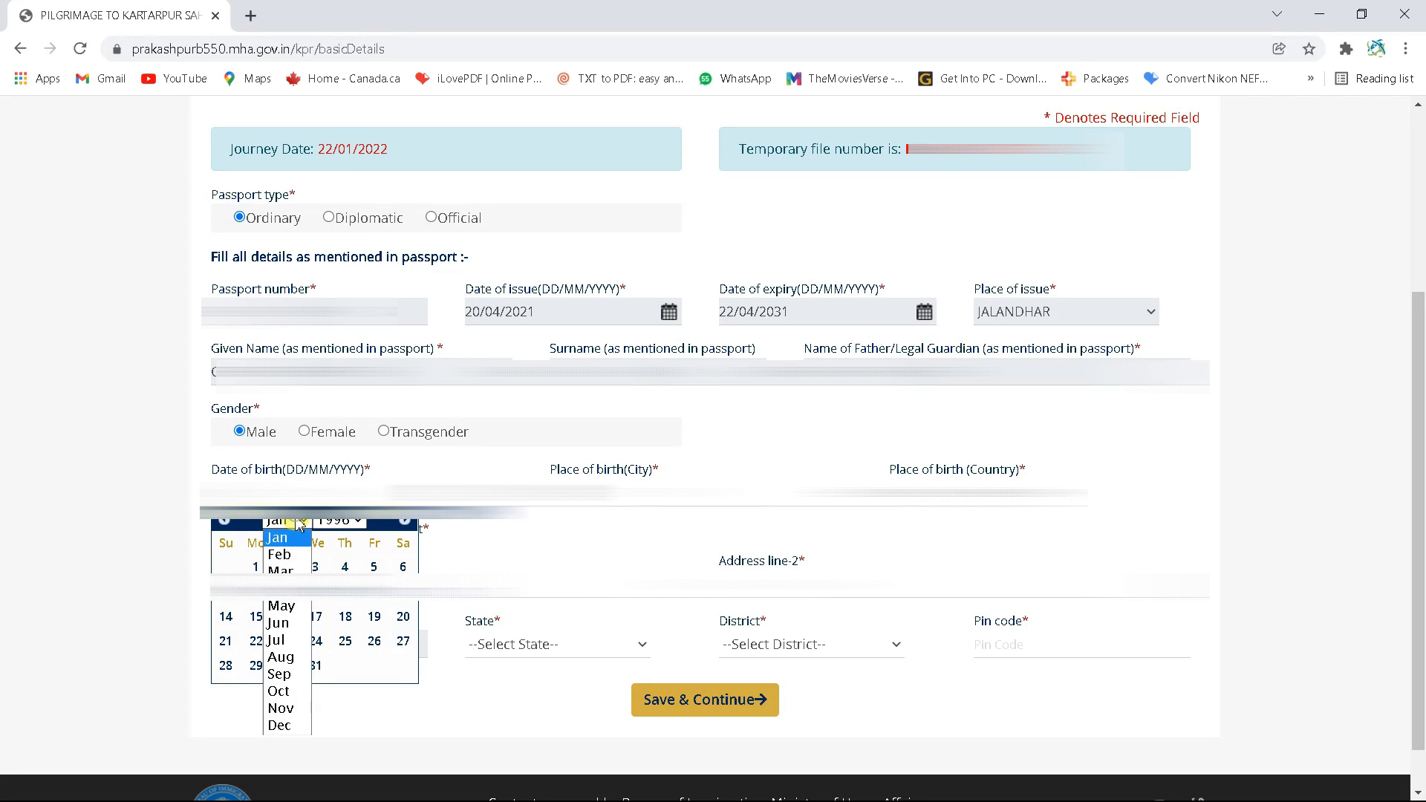
{"action": "left_click", "coordinate": [283, 584]}
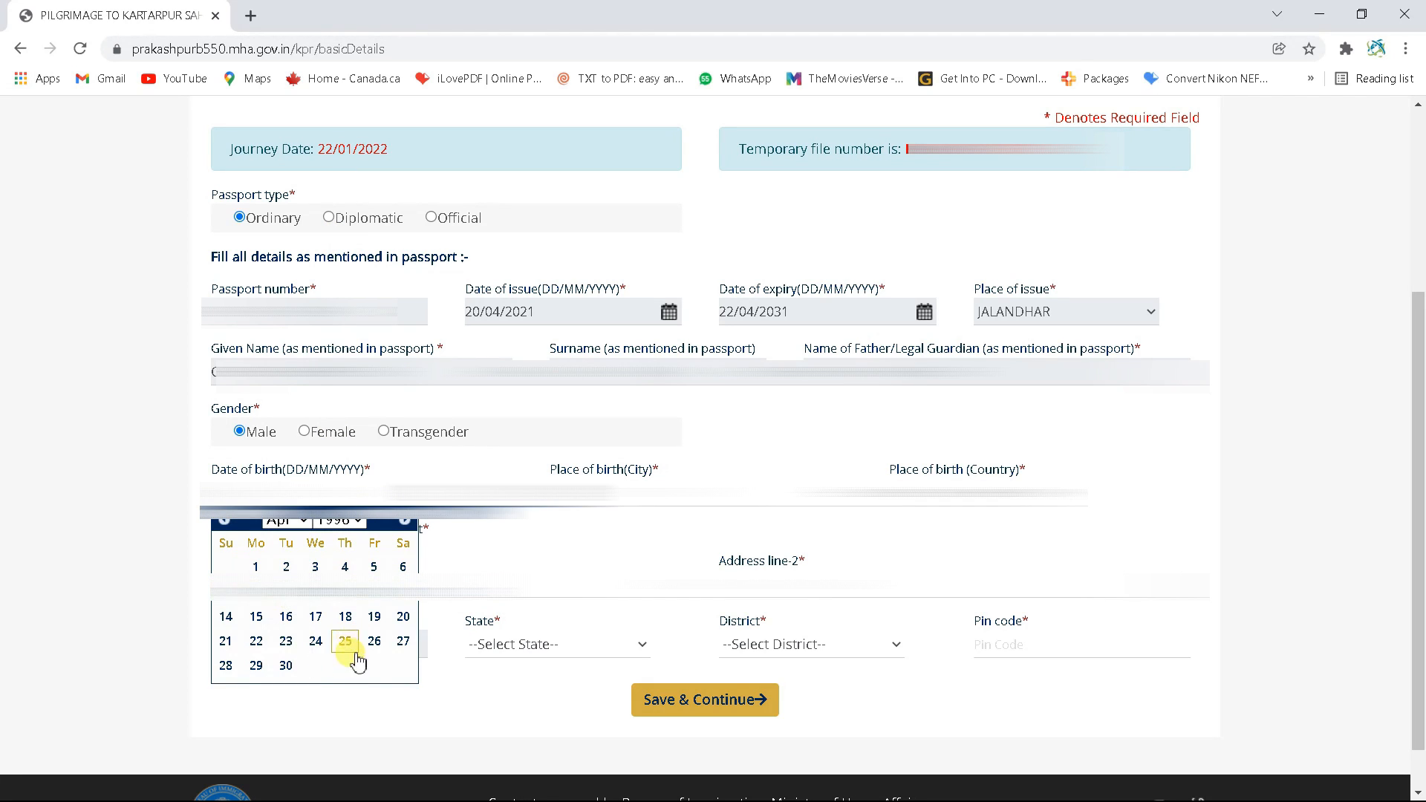
{"action": "left_click", "coordinate": [394, 630]}
Enter the birth city, choose INDIA as country of birth, and fill both address lines
{"action": "left_click", "coordinate": [592, 484]}
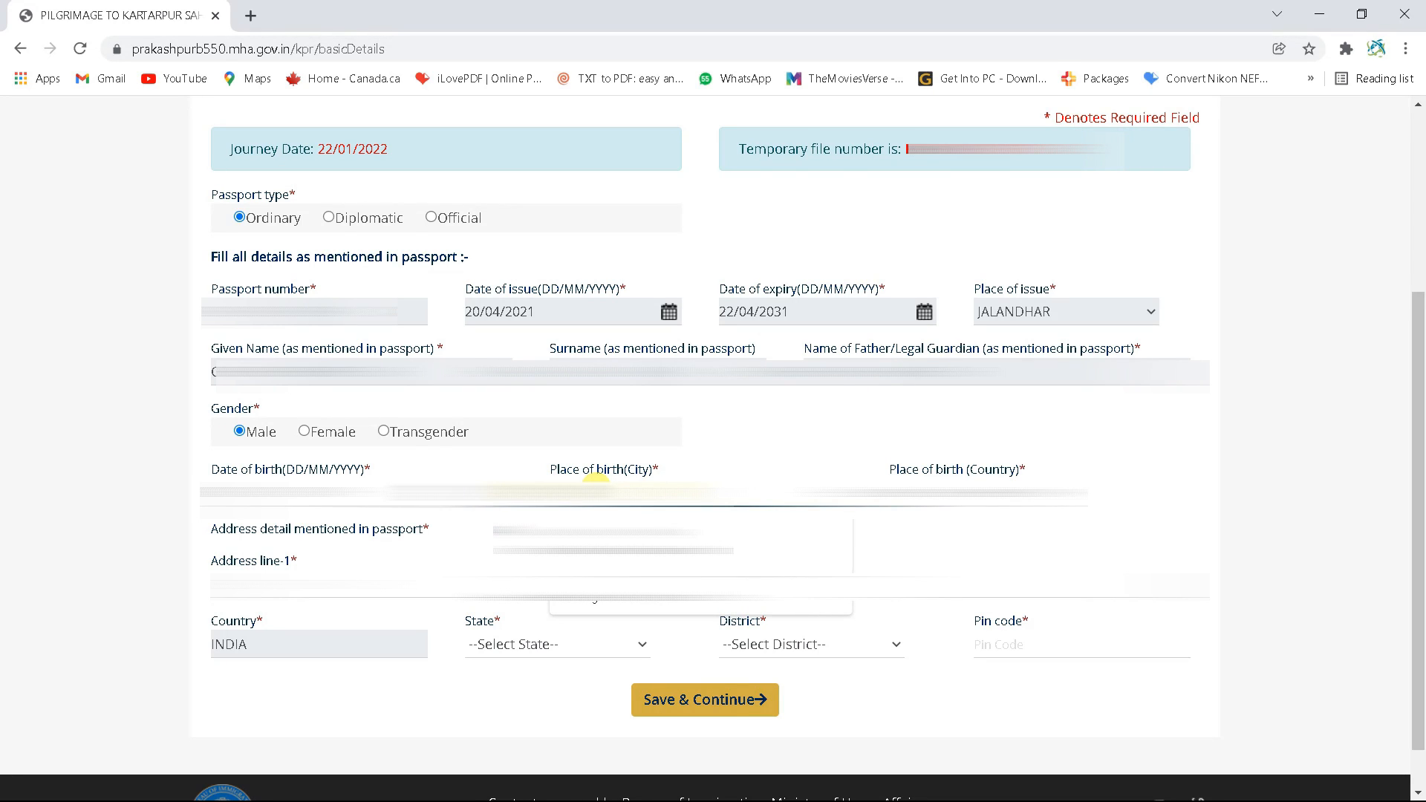
{"action": "type", "text": "J"}
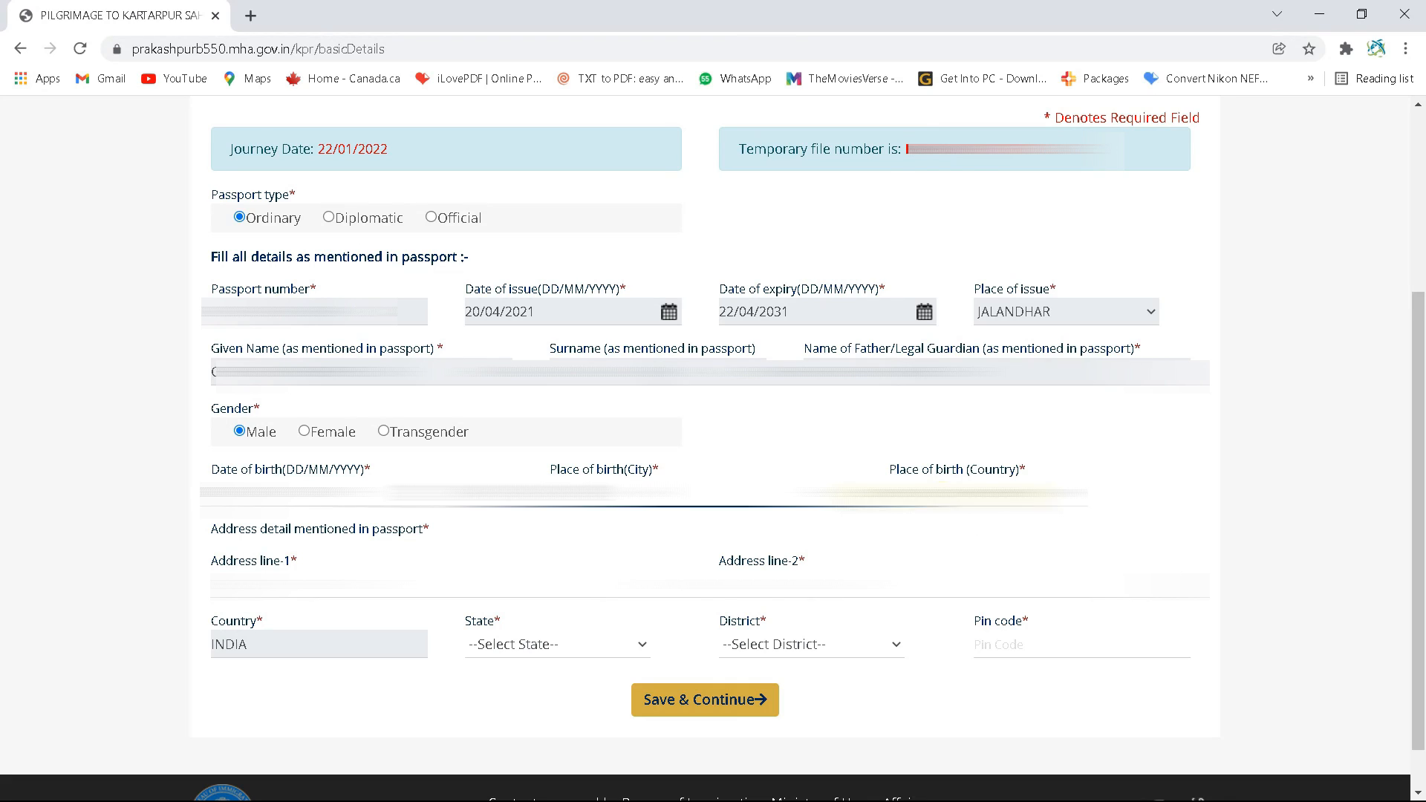
{"action": "left_click", "coordinate": [900, 496]}
{"action": "left_click", "coordinate": [902, 135]}
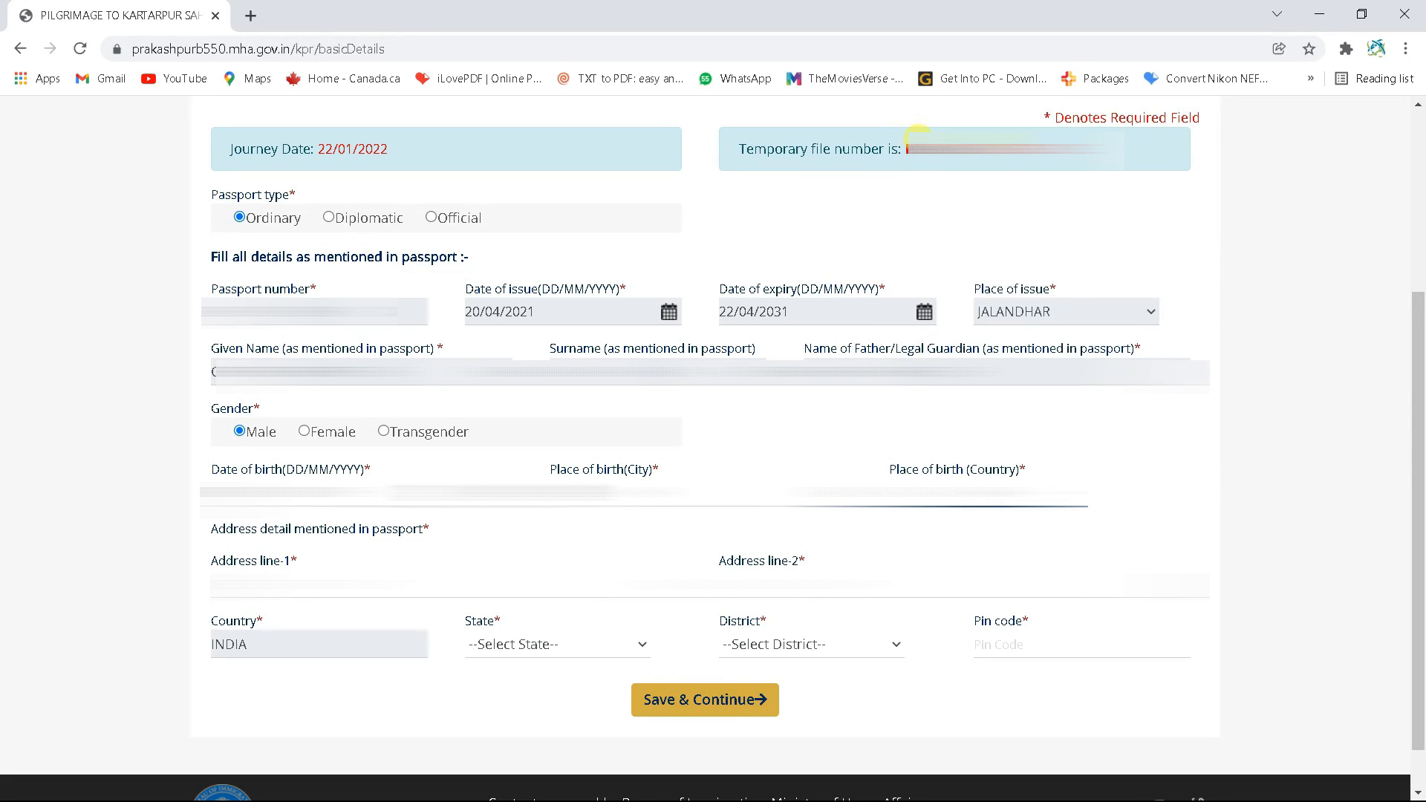
{"action": "left_click", "coordinate": [272, 566]}
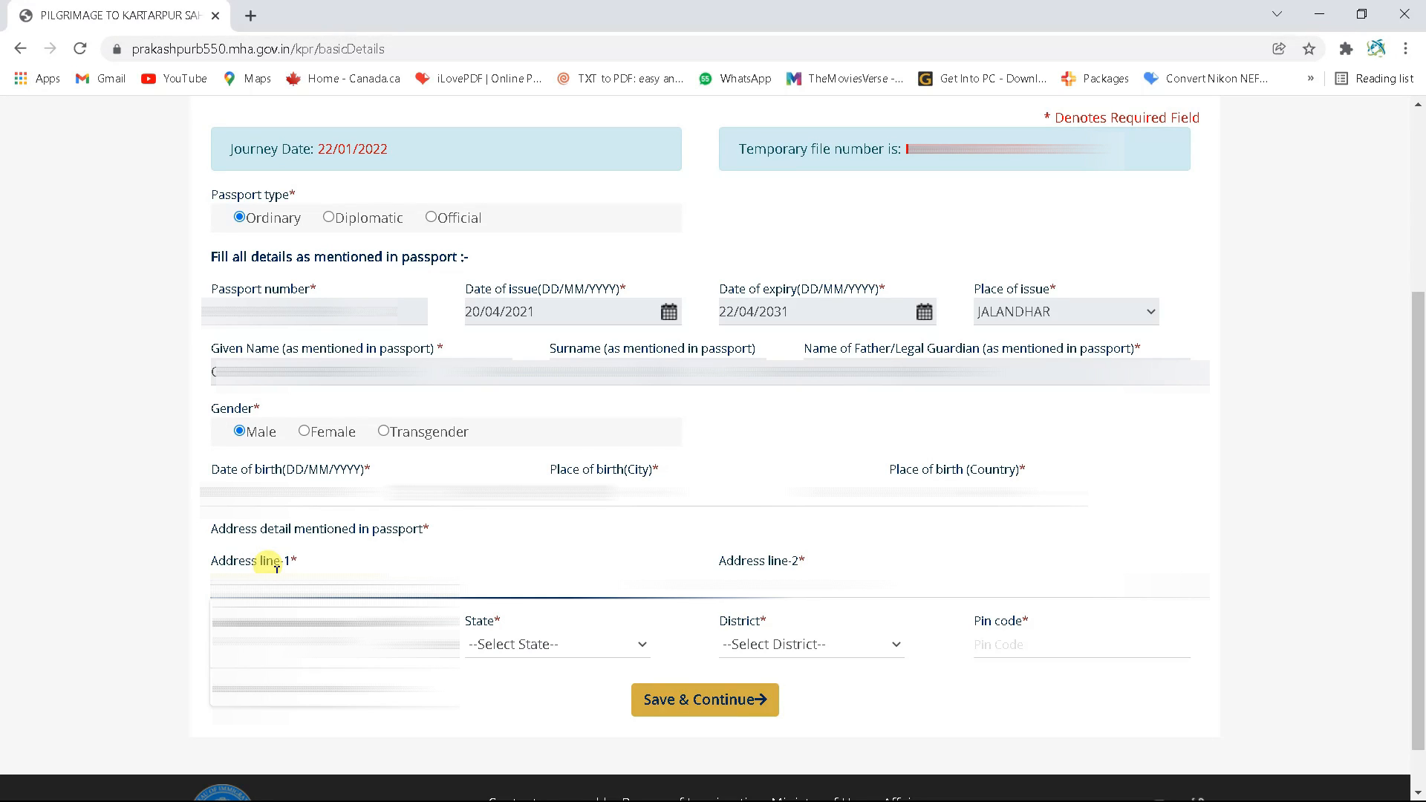
{"action": "type", "text": "V"}
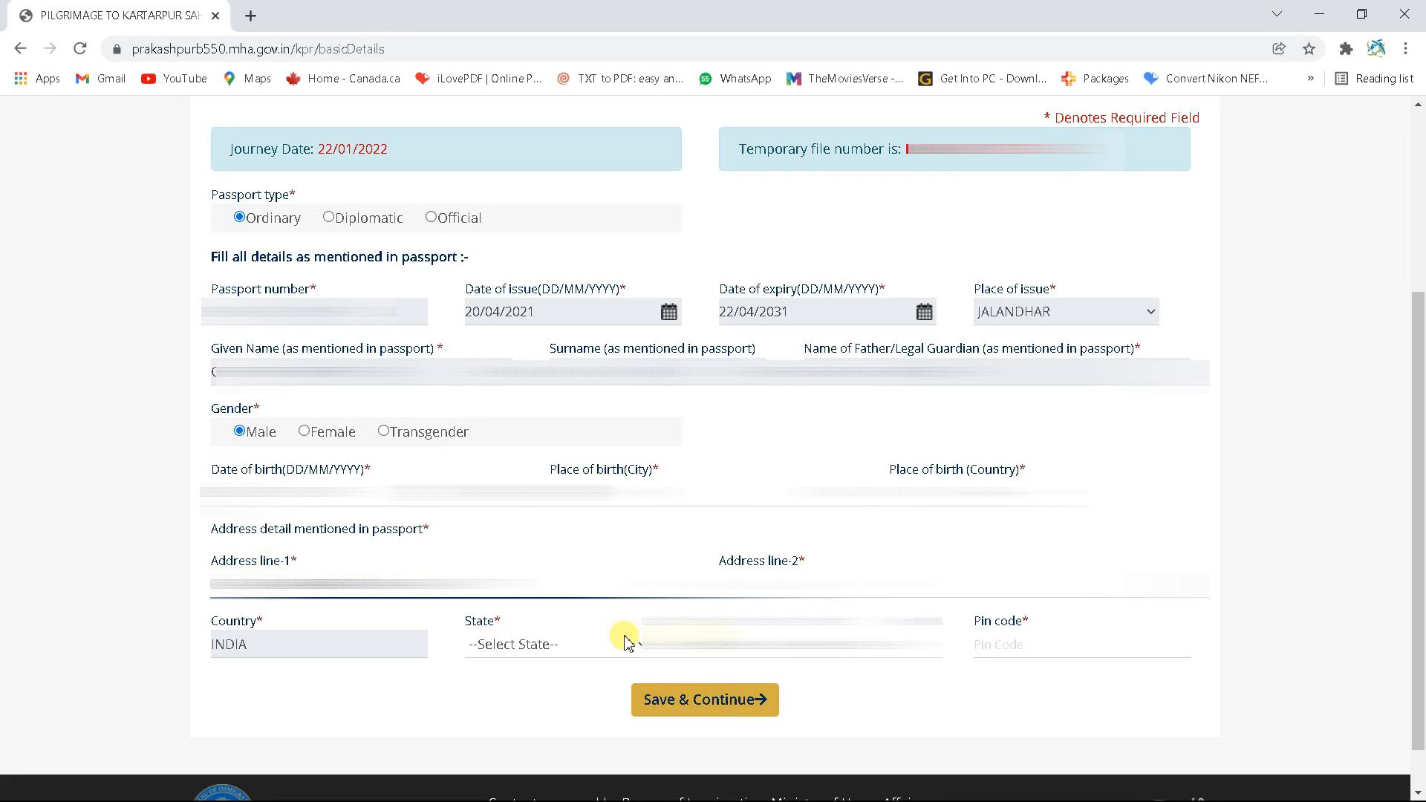
{"action": "left_click", "coordinate": [774, 569]}
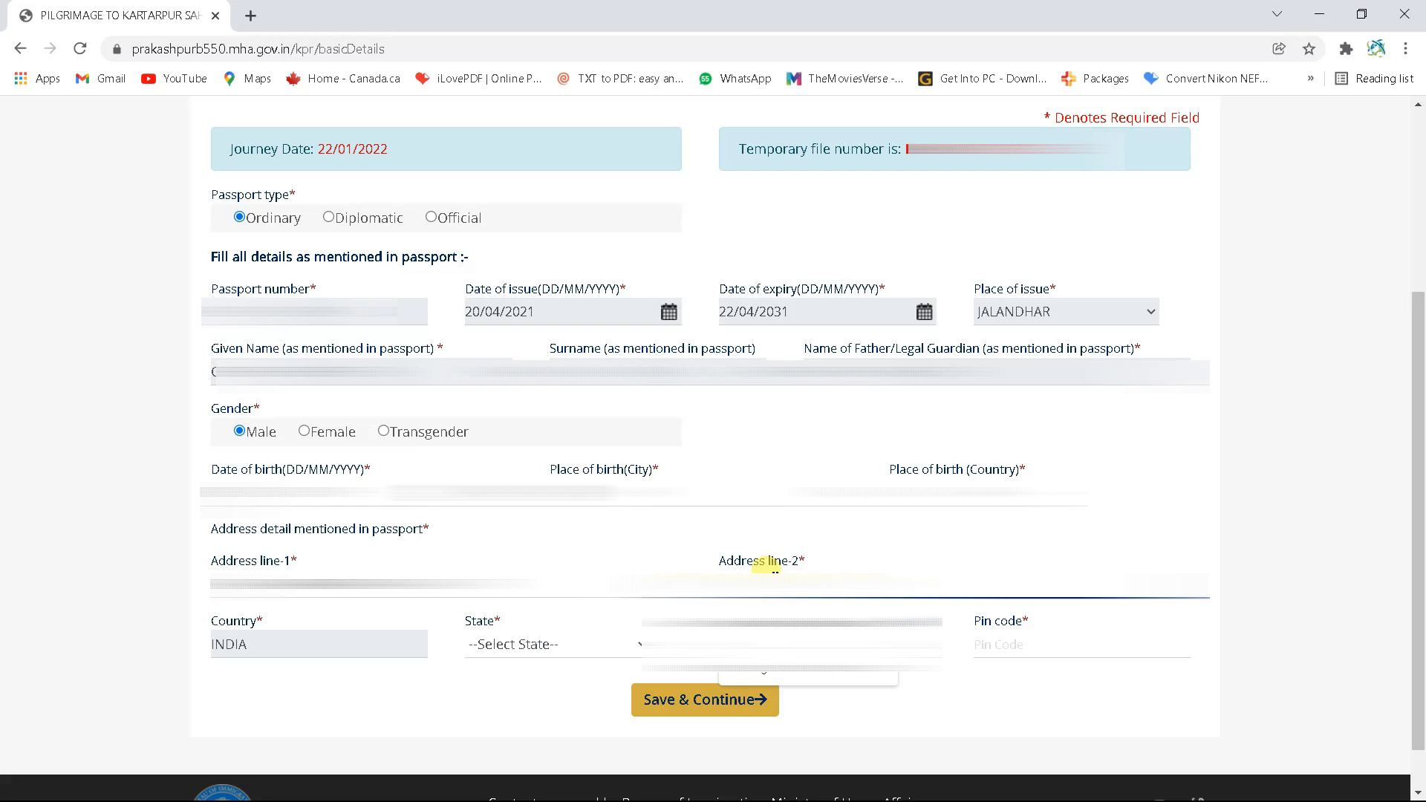
{"action": "left_click", "coordinate": [790, 622]}
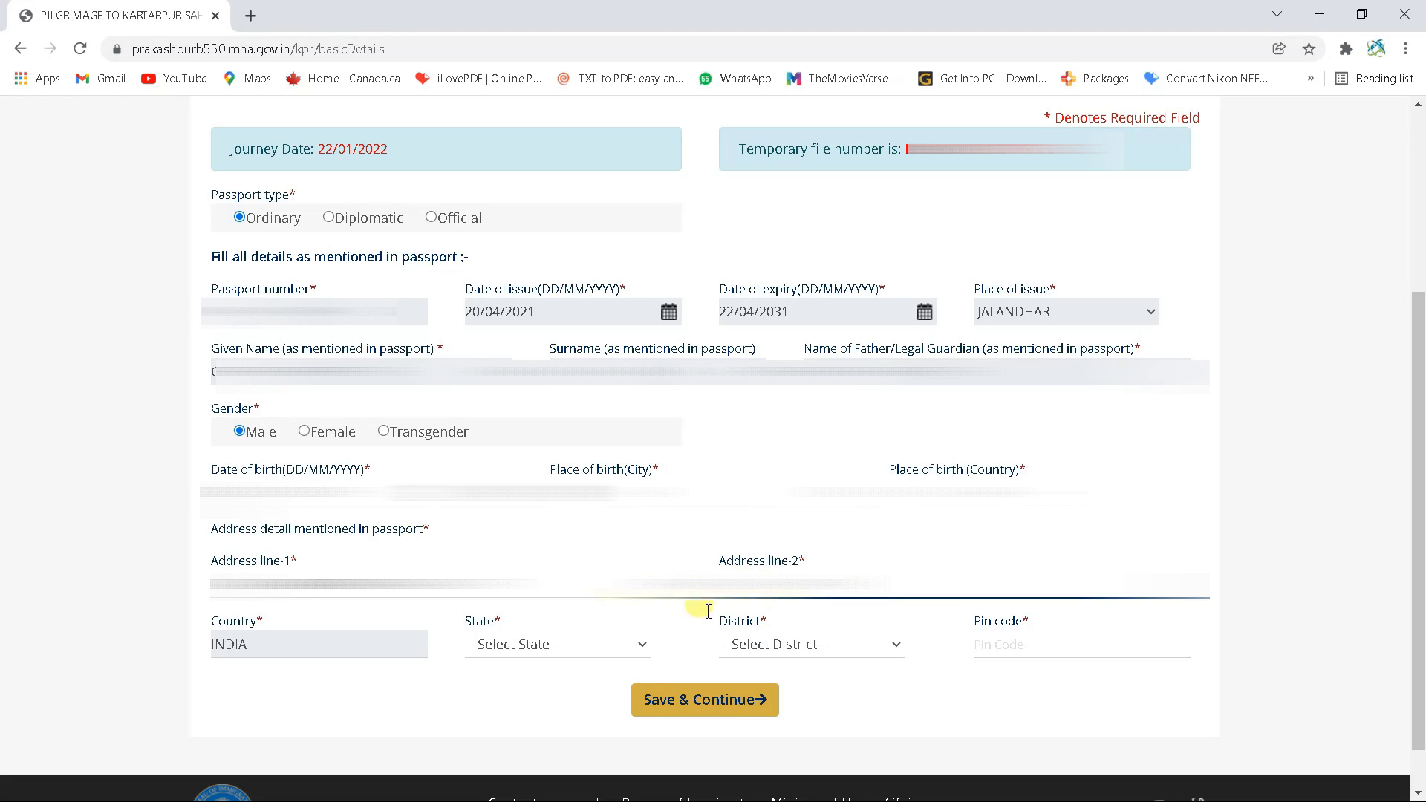
{"action": "left_click", "coordinate": [511, 652]}
Choose state PUNJAB and district MANSA, enter the pin code, and save Part A
{"action": "scroll", "coordinate": [506, 610], "scroll_direction": "down", "scroll_amount": 3}
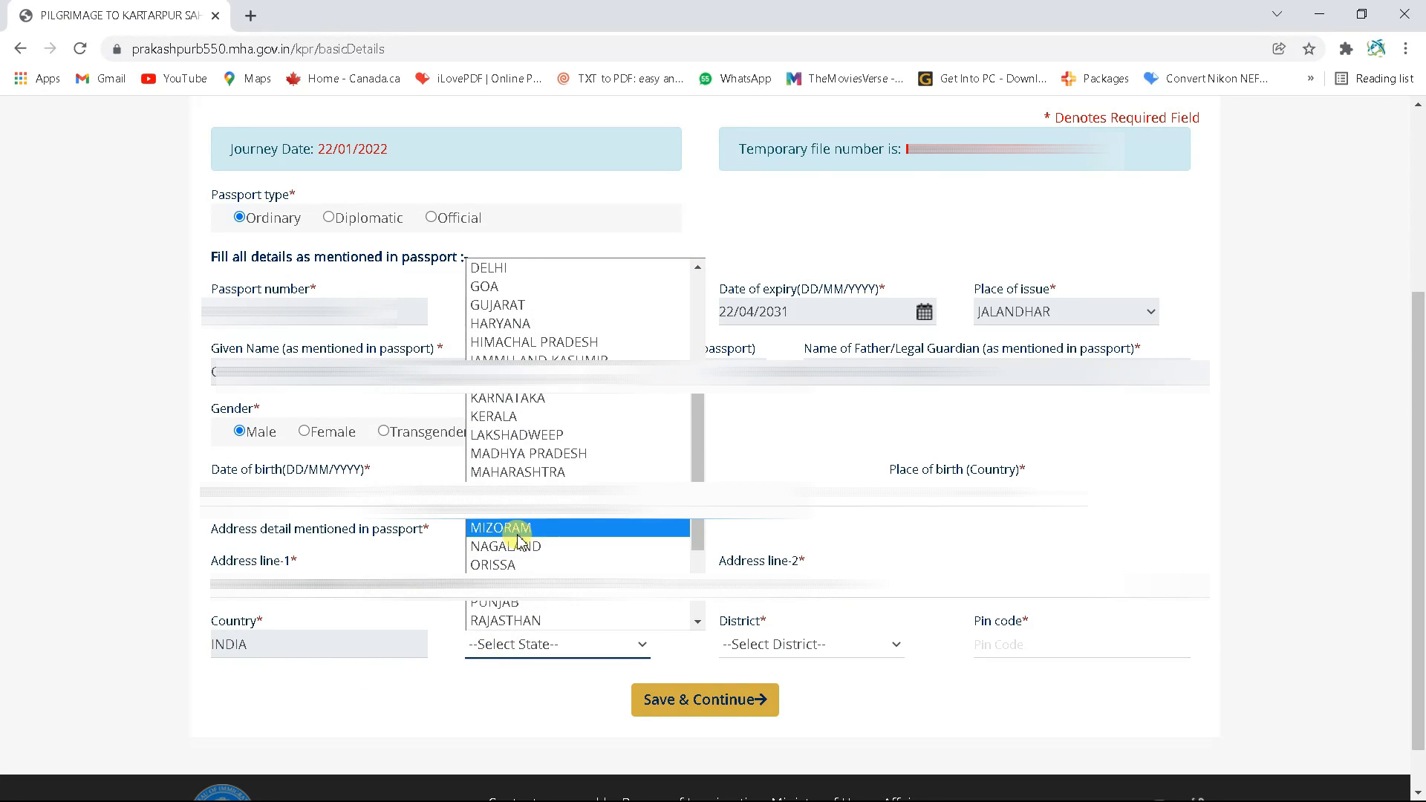
{"action": "left_click", "coordinate": [520, 600]}
{"action": "left_click", "coordinate": [765, 644]}
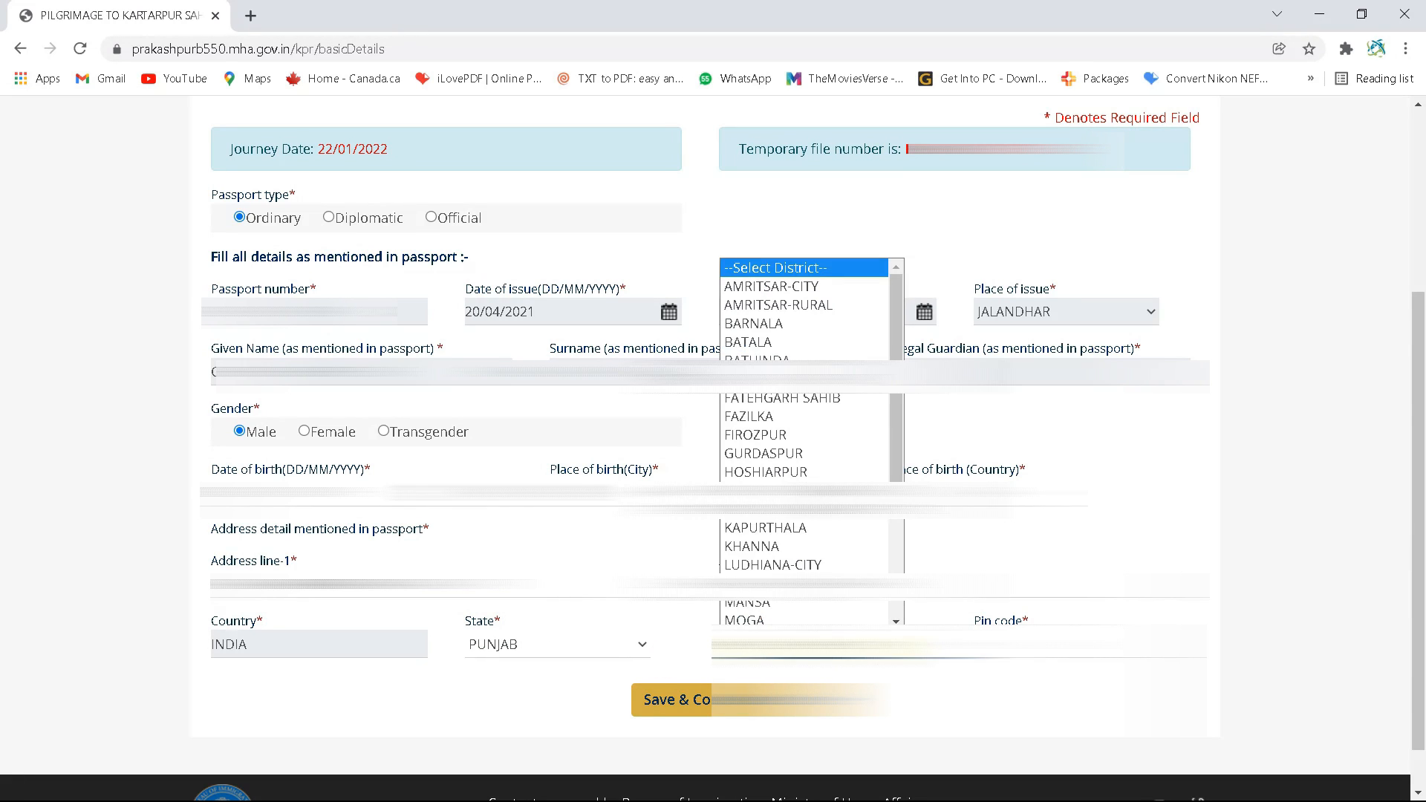
{"action": "scroll", "coordinate": [769, 613], "scroll_direction": "down", "scroll_amount": 1}
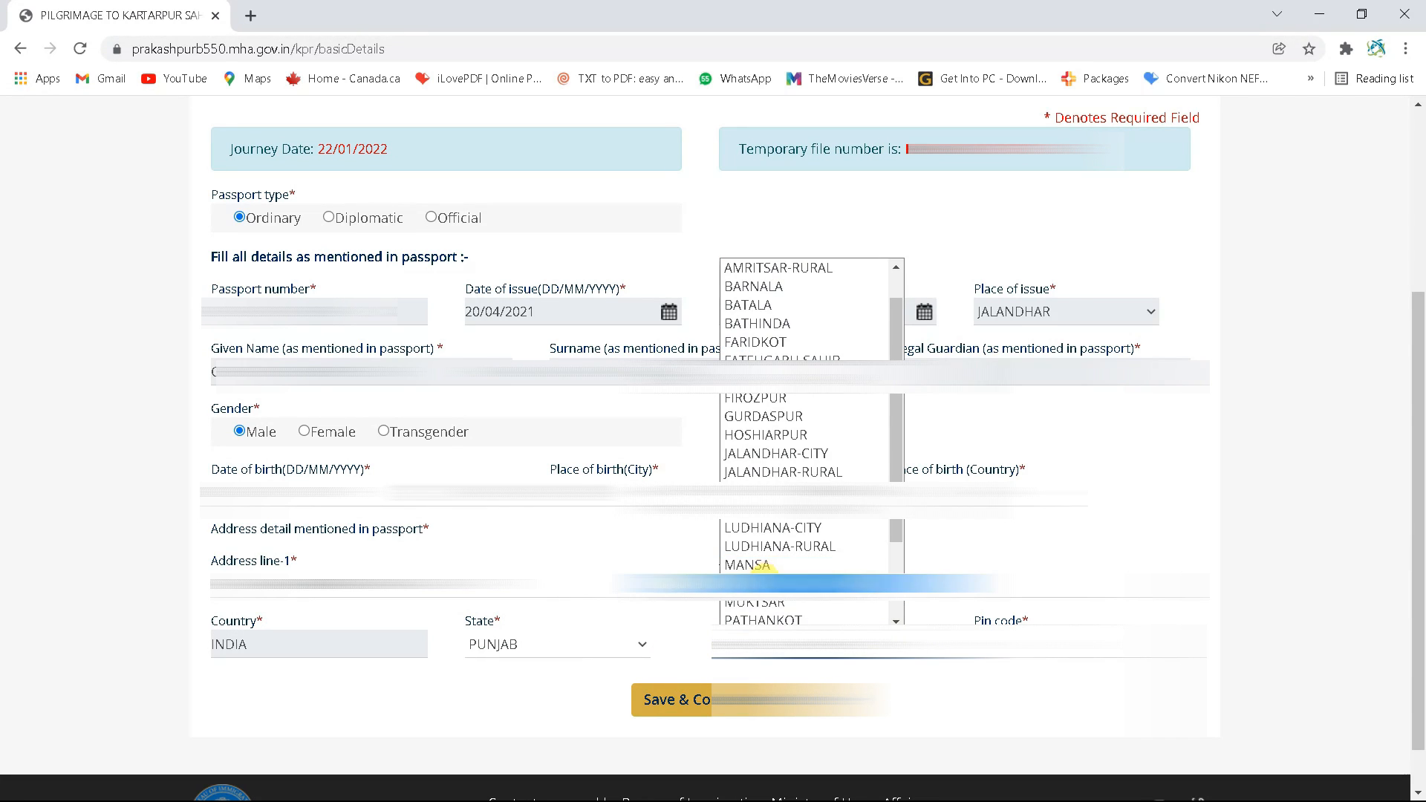
{"action": "left_click", "coordinate": [748, 566]}
{"action": "left_click", "coordinate": [1048, 626]}
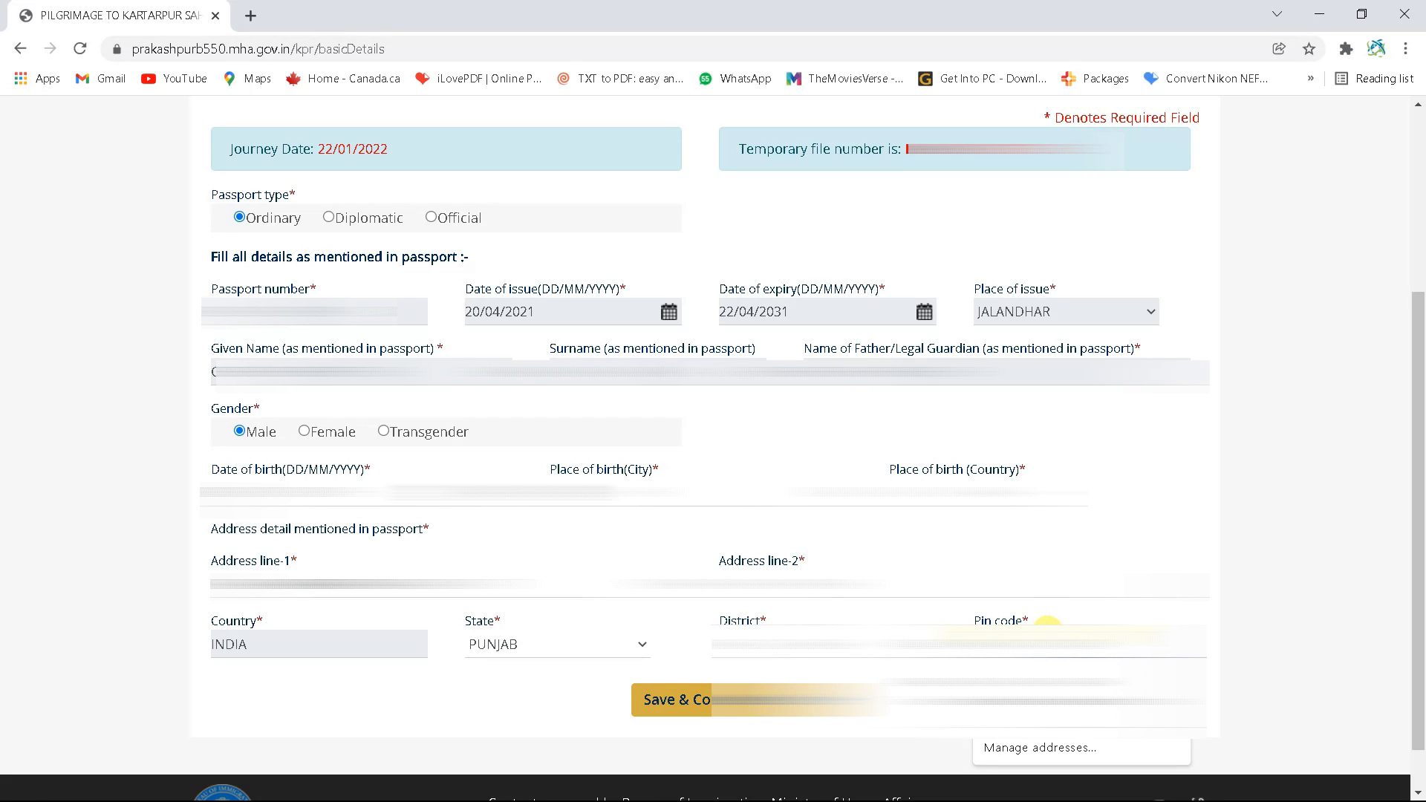
{"action": "left_click", "coordinate": [697, 711]}
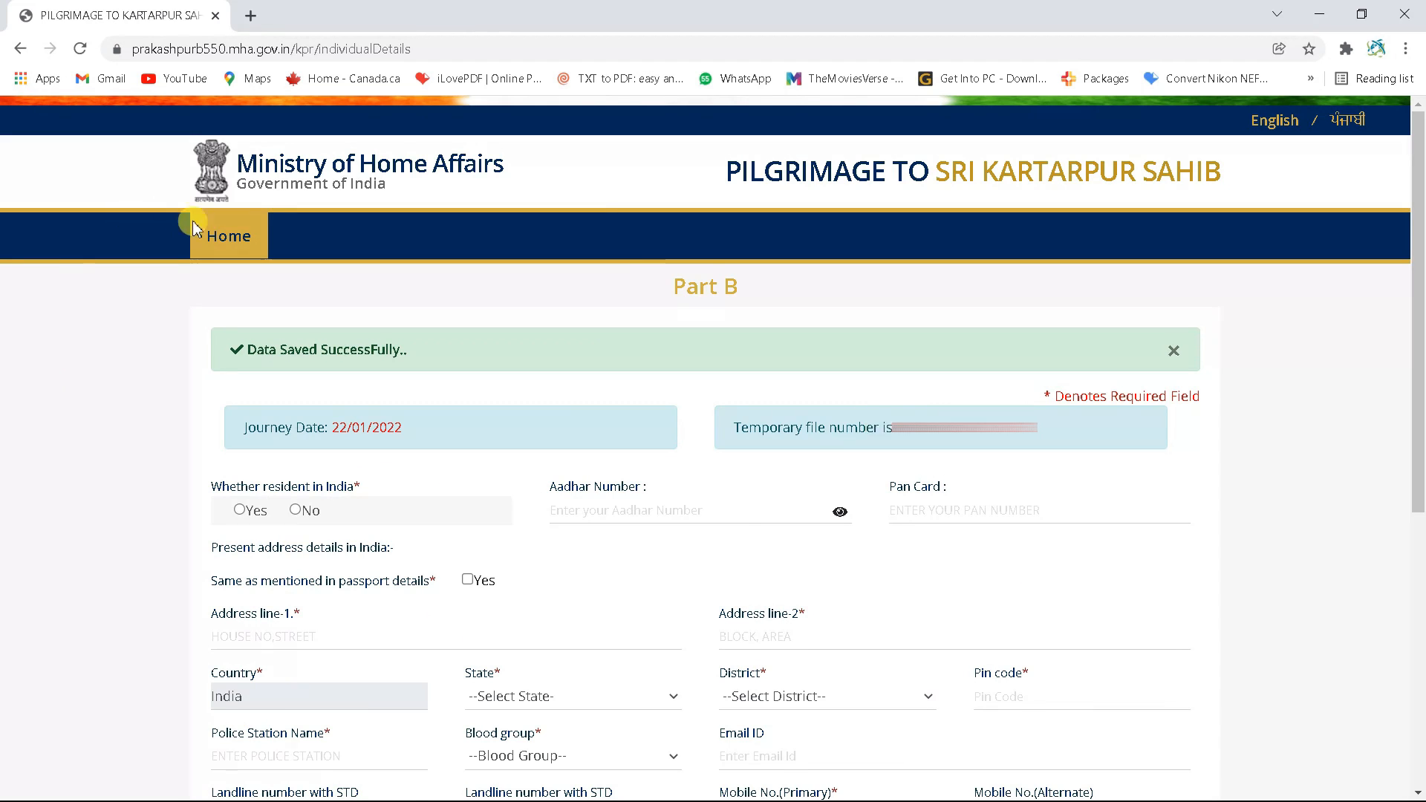
{"action": "scroll", "coordinate": [297, 312], "scroll_direction": "down", "scroll_amount": 2}
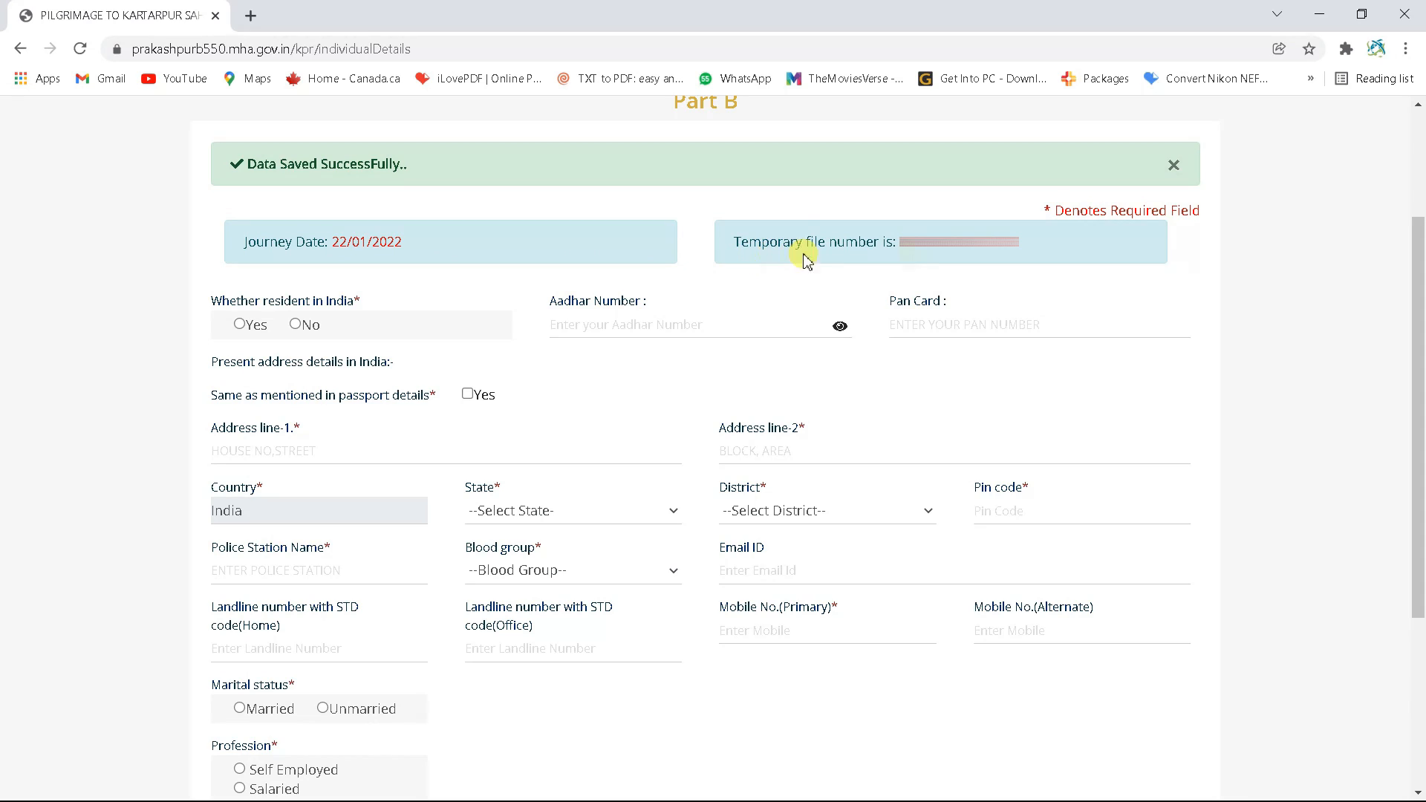
Answer Yes to resident in India, enter the Aadhaar and PAN numbers, and reuse the passport address
{"action": "left_click_drag", "start_coordinate": [898, 244], "coordinate": [1031, 247]}
{"action": "left_click", "coordinate": [1295, 281]}
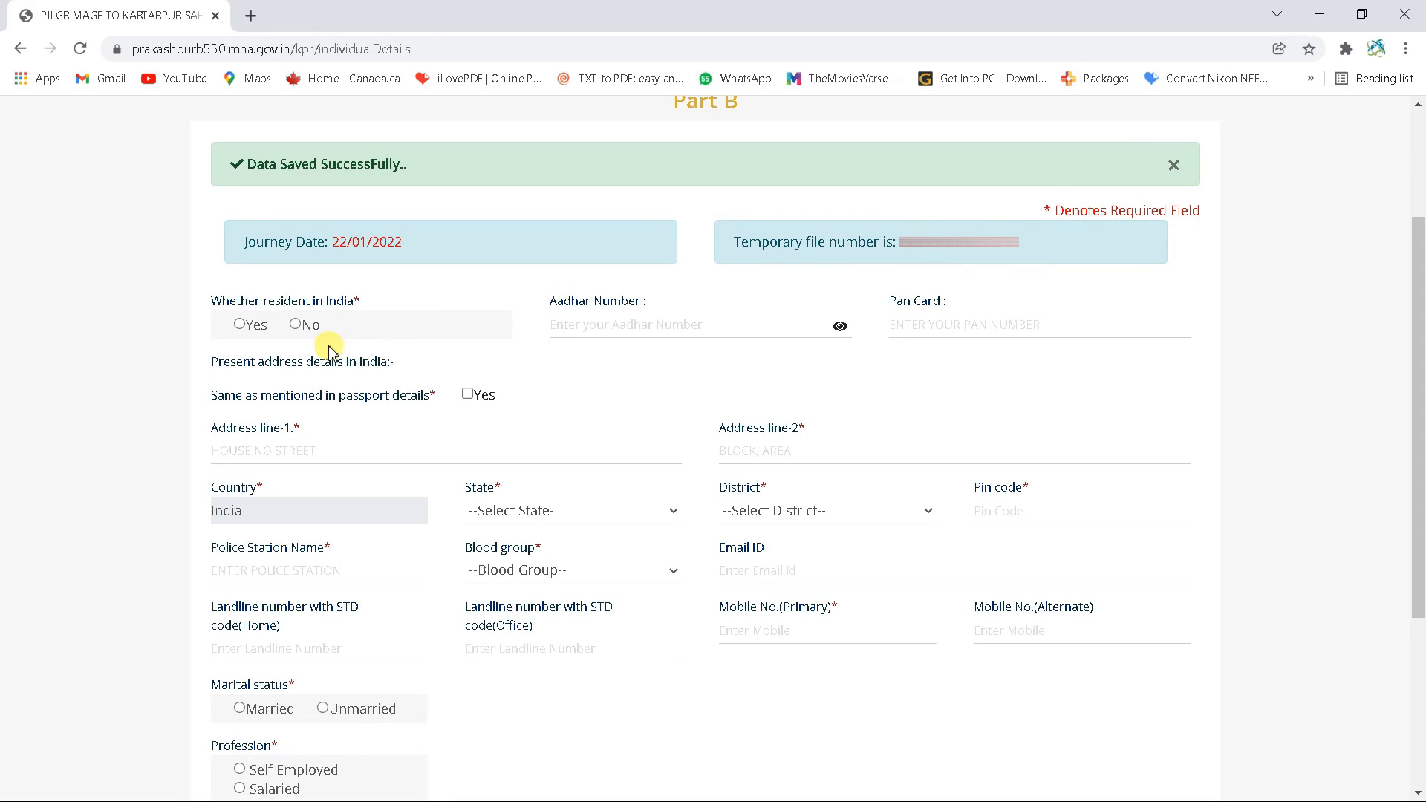
{"action": "left_click", "coordinate": [240, 324]}
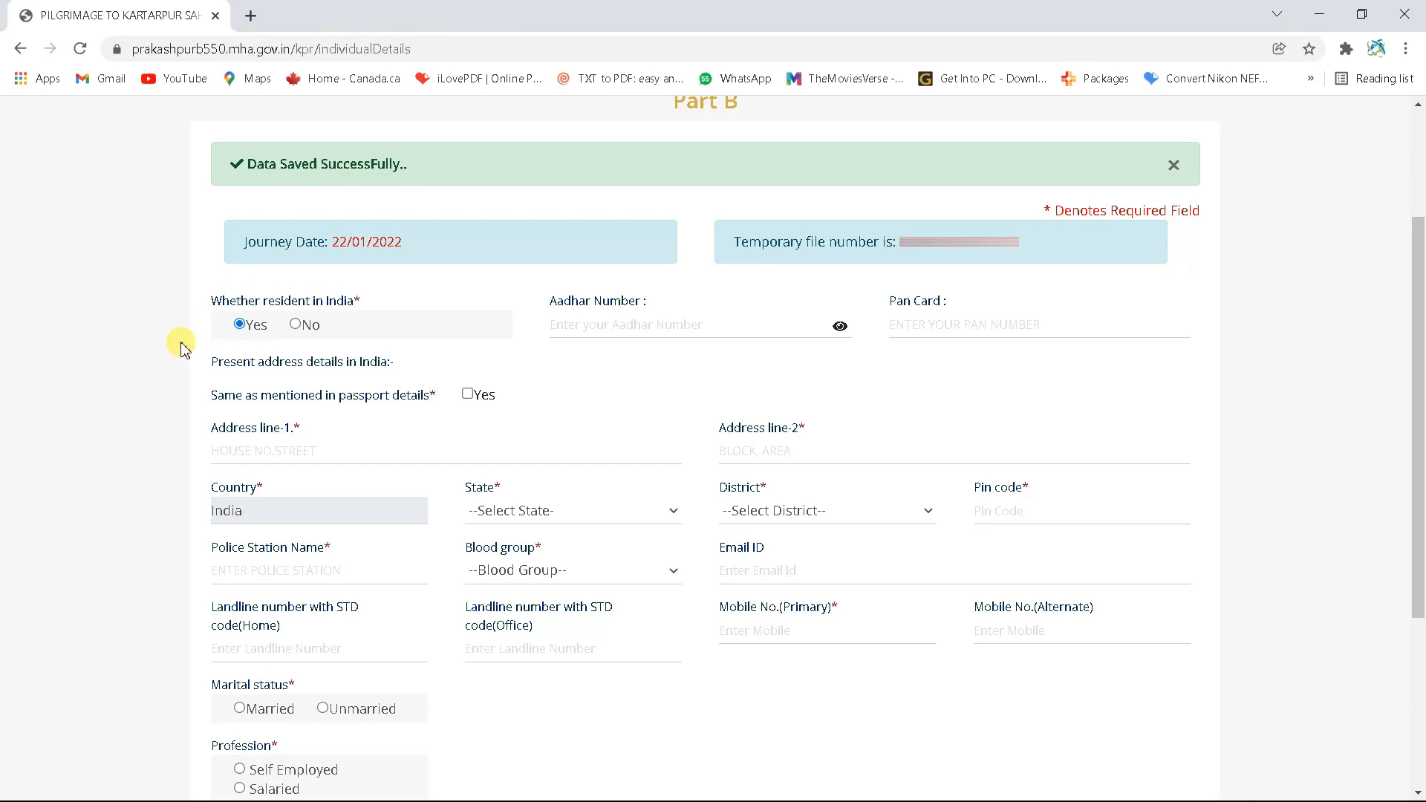
{"action": "left_click", "coordinate": [618, 327]}
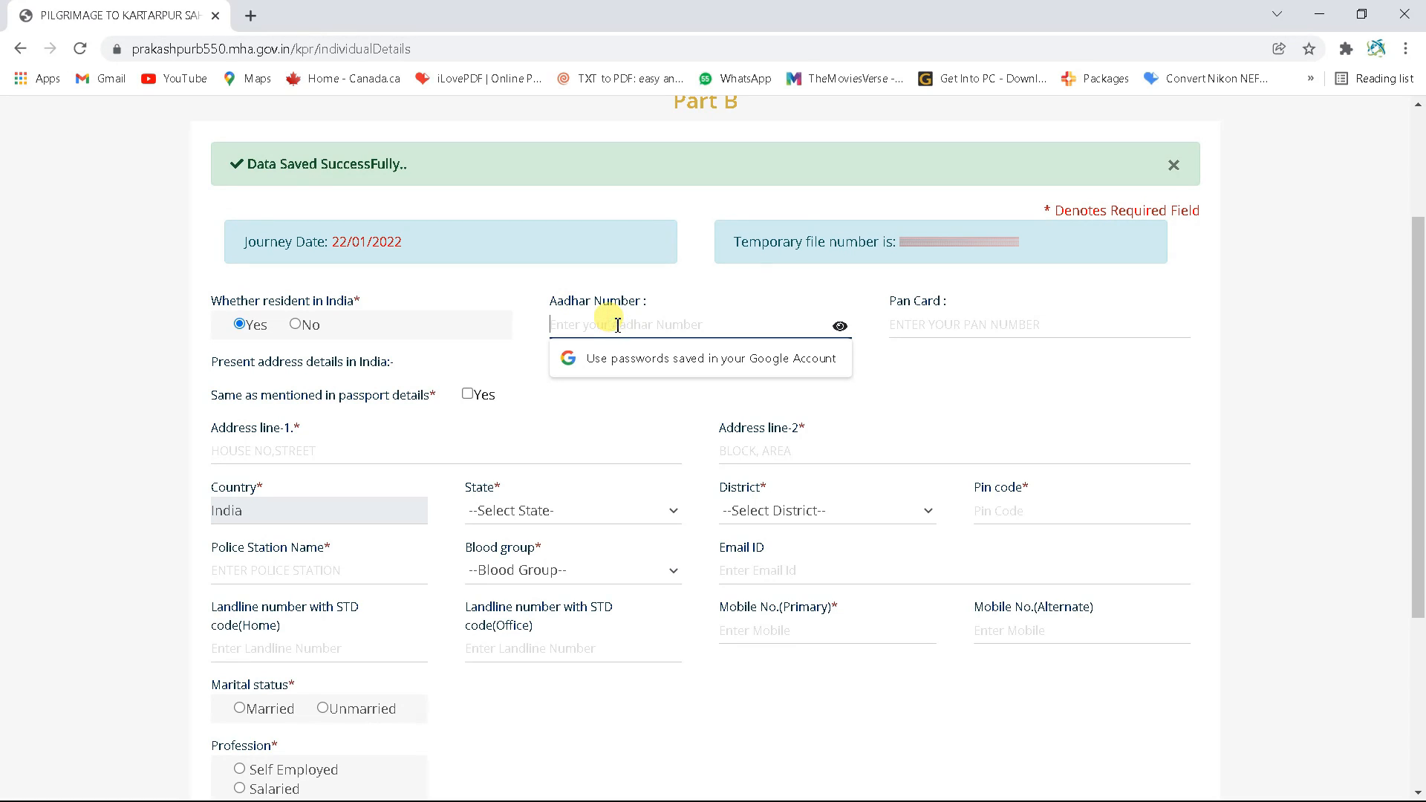
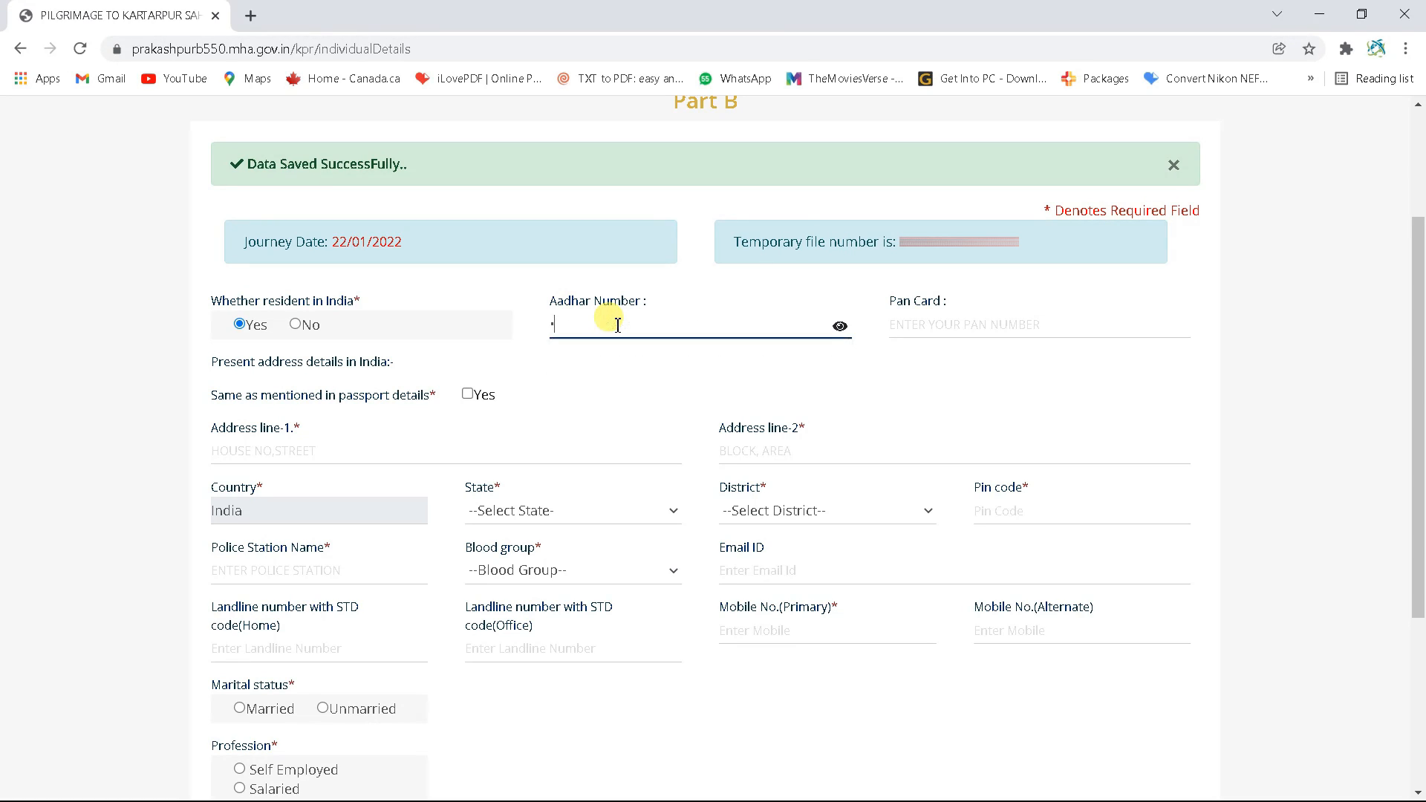
{"action": "left_click", "coordinate": [979, 321]}
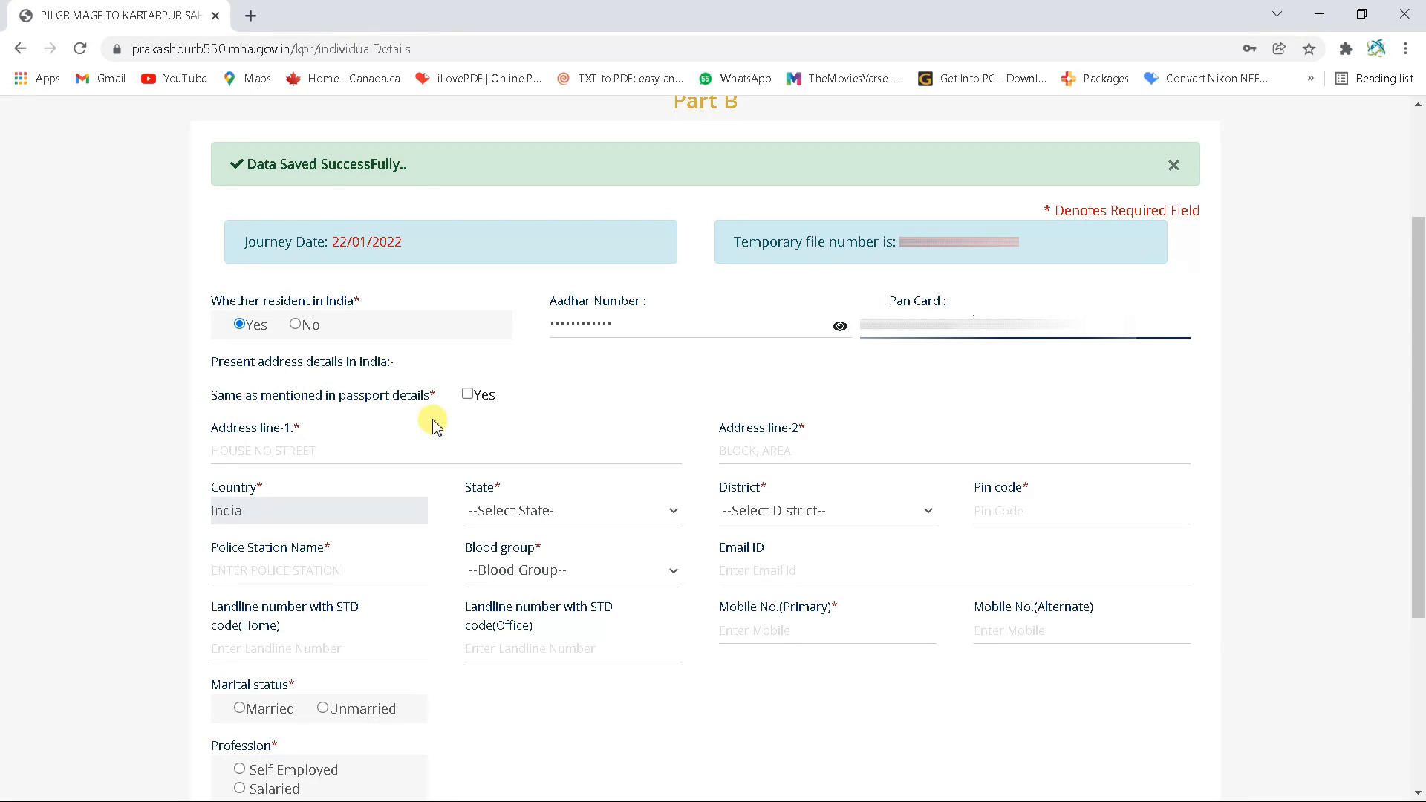
{"action": "left_click", "coordinate": [468, 395]}
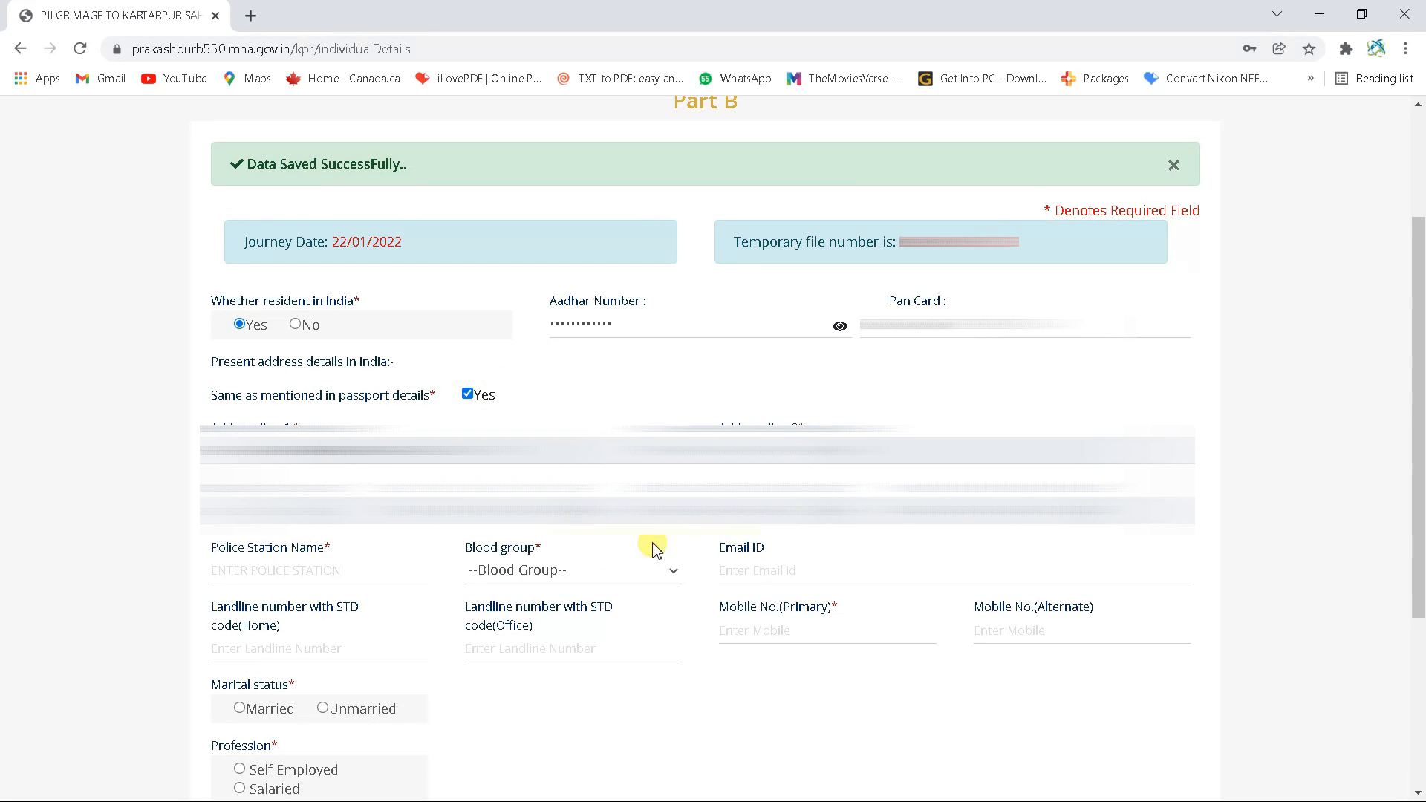
Enter police station NIHAL SINGH WALA, blood group AB+, and the applicant's e-mail ID
{"action": "left_click", "coordinate": [281, 572]}
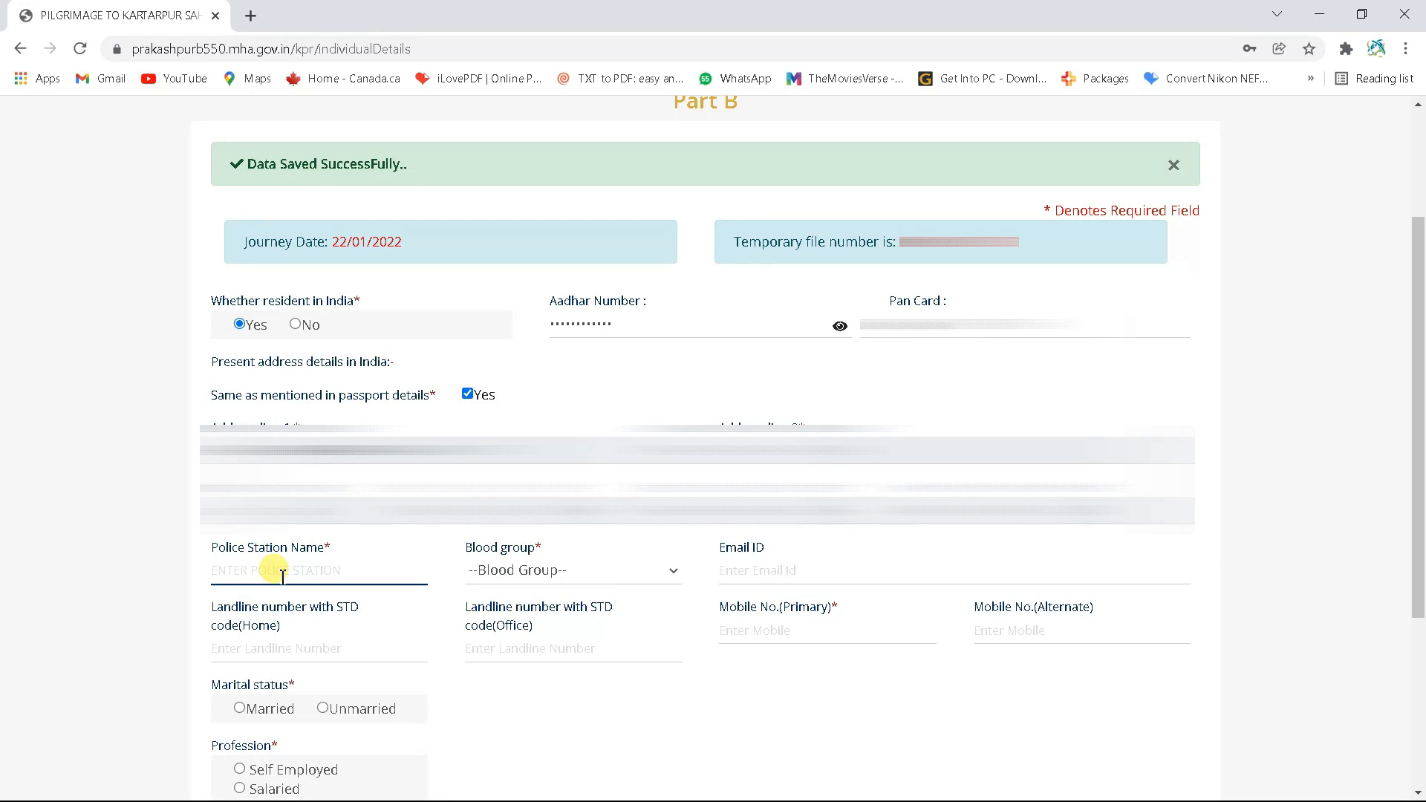
{"action": "type", "text": "NIHAL SINGH WALA"}
{"action": "left_click", "coordinate": [502, 579]}
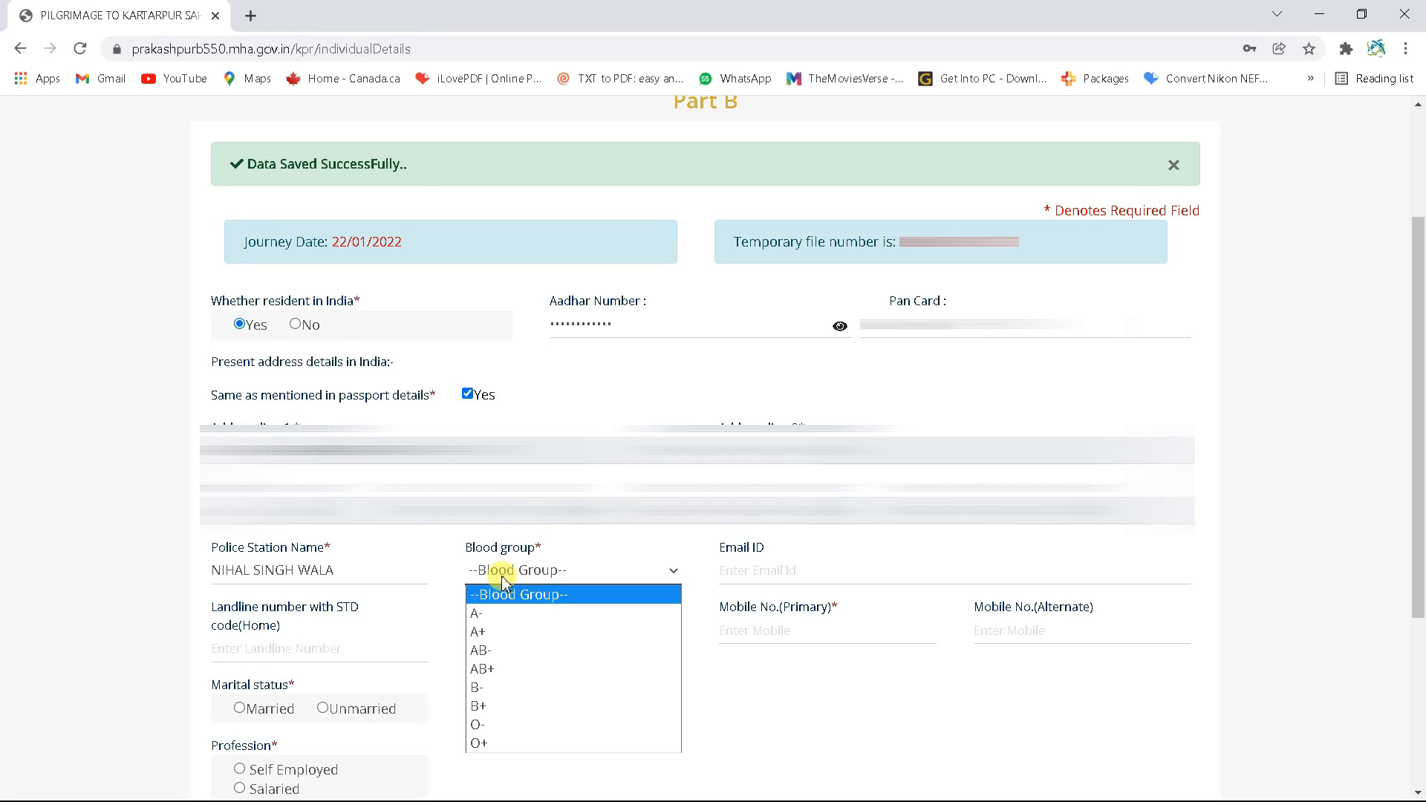
{"action": "left_click", "coordinate": [503, 668]}
{"action": "left_click", "coordinate": [761, 565]}
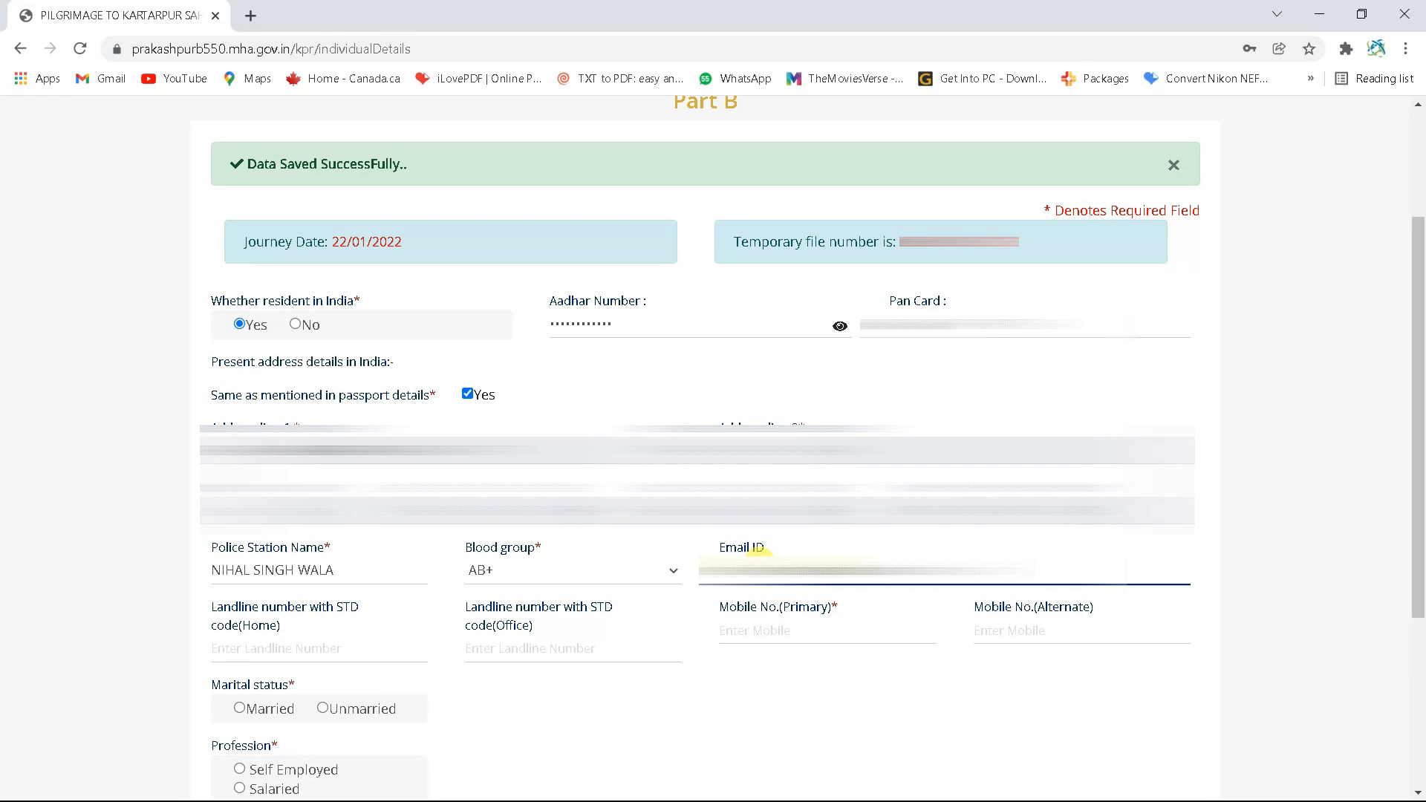
{"action": "scroll", "coordinate": [736, 550], "scroll_direction": "down", "scroll_amount": 3}
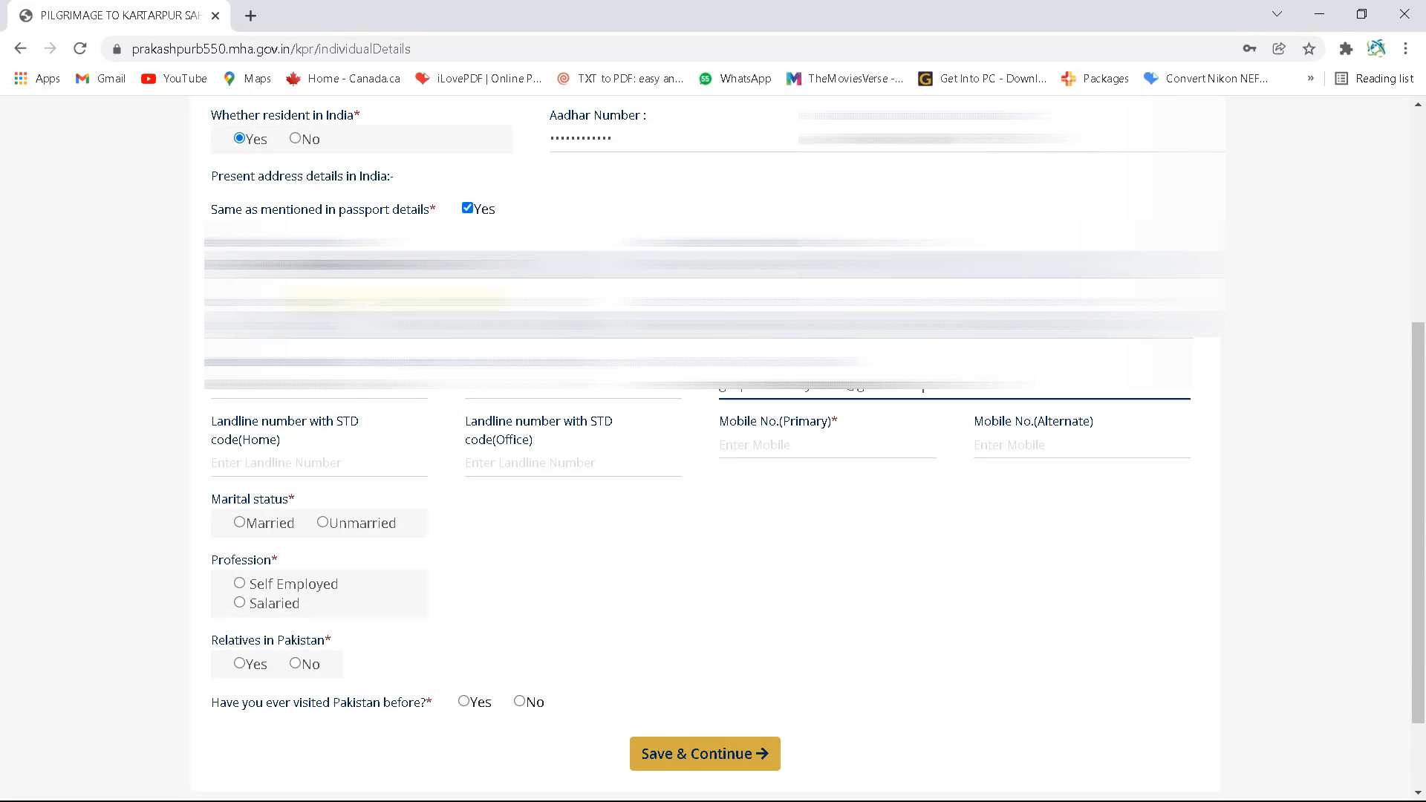
Enter the primary and alternate mobile numbers, leaving the home and office landlines blank
{"action": "left_click", "coordinate": [277, 461]}
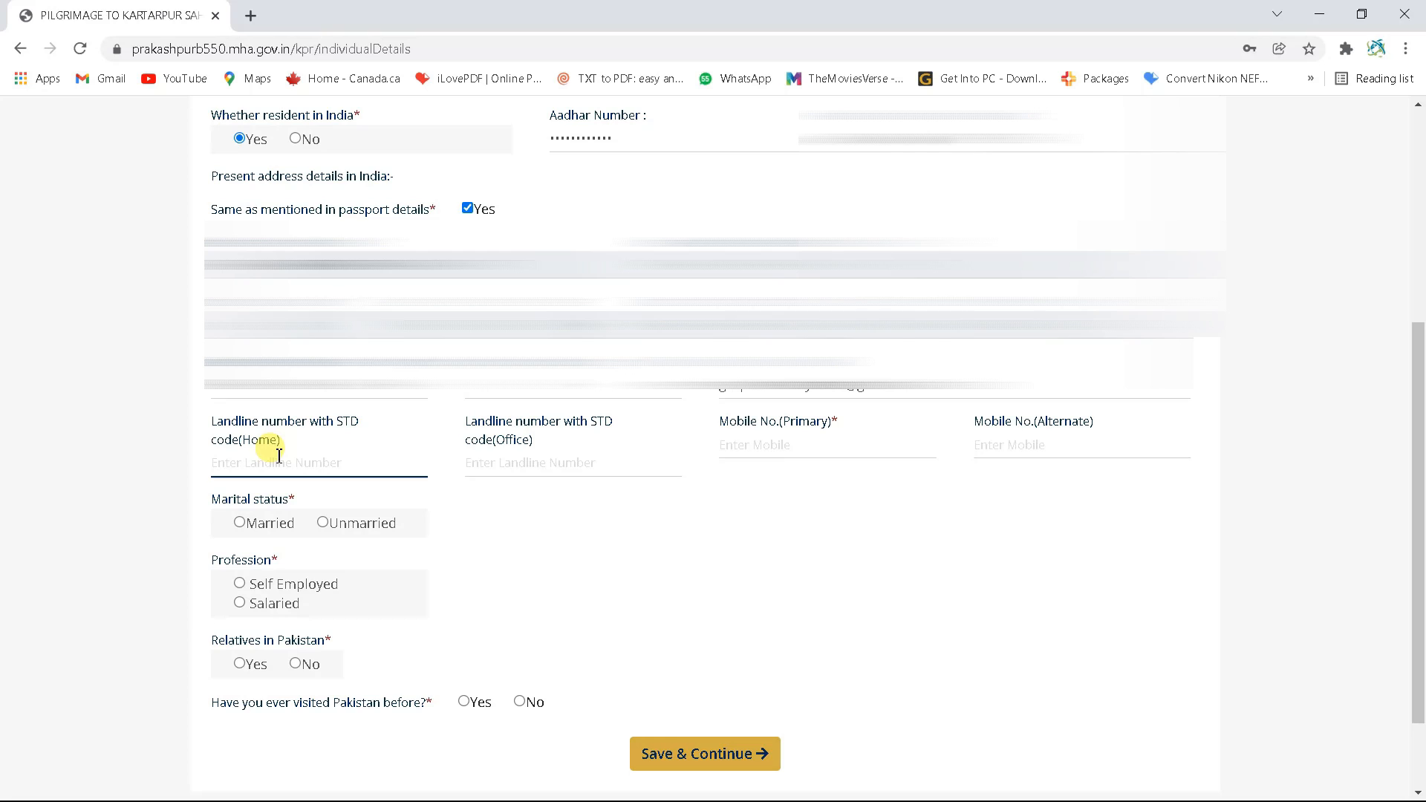
{"action": "left_click", "coordinate": [535, 461]}
{"action": "left_click", "coordinate": [336, 457]}
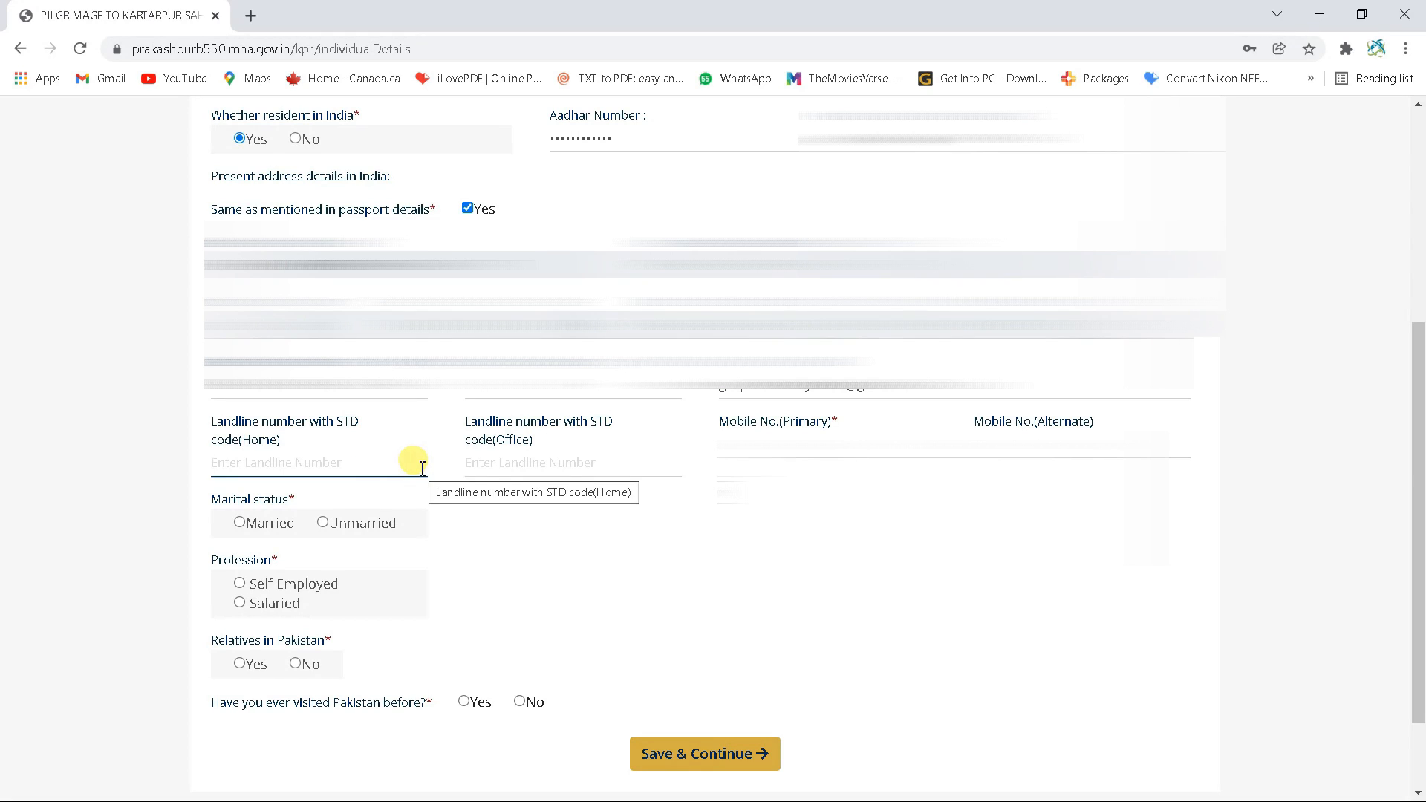
{"action": "left_click", "coordinate": [784, 427]}
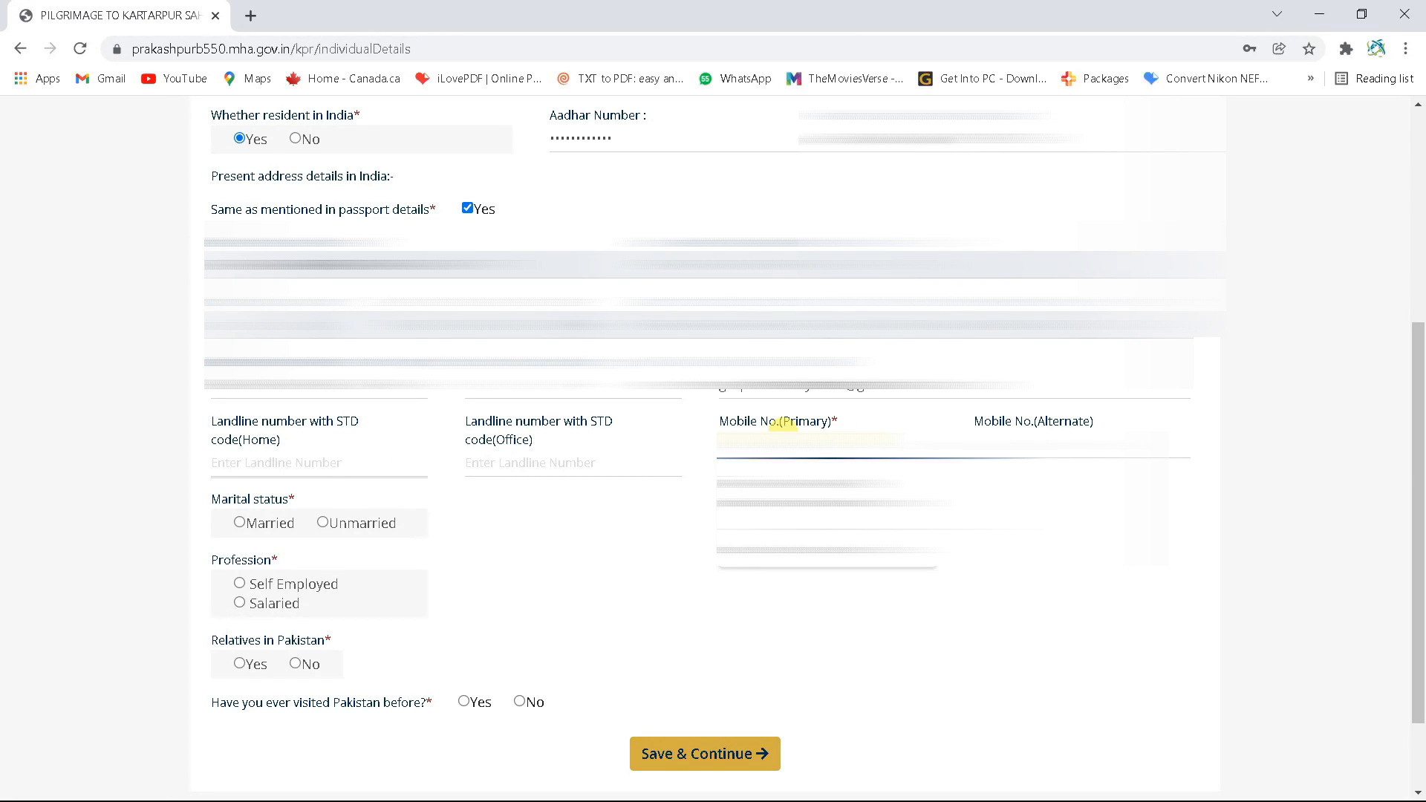
{"action": "type", "text": "9"}
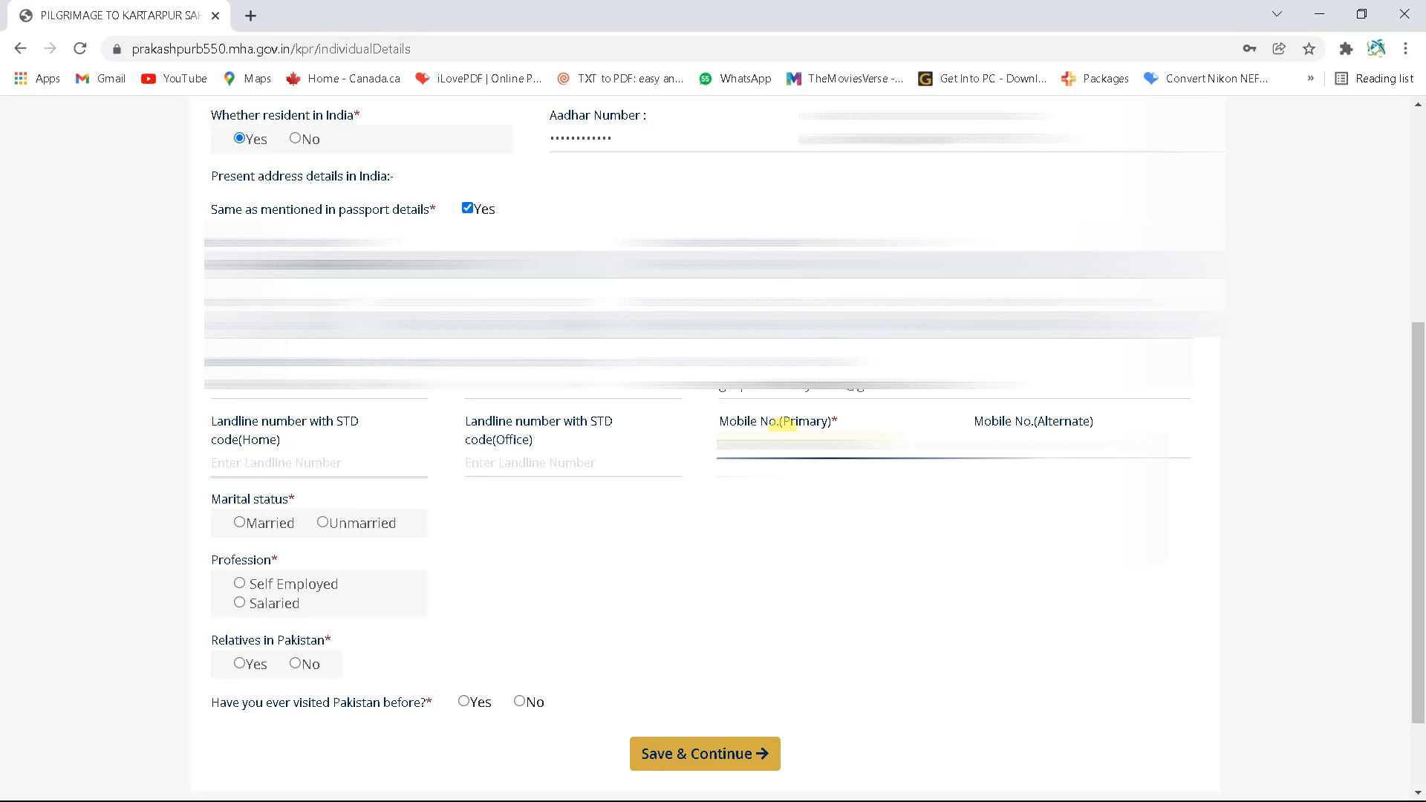
{"action": "left_click", "coordinate": [1000, 432]}
{"action": "type", "text": "9"}
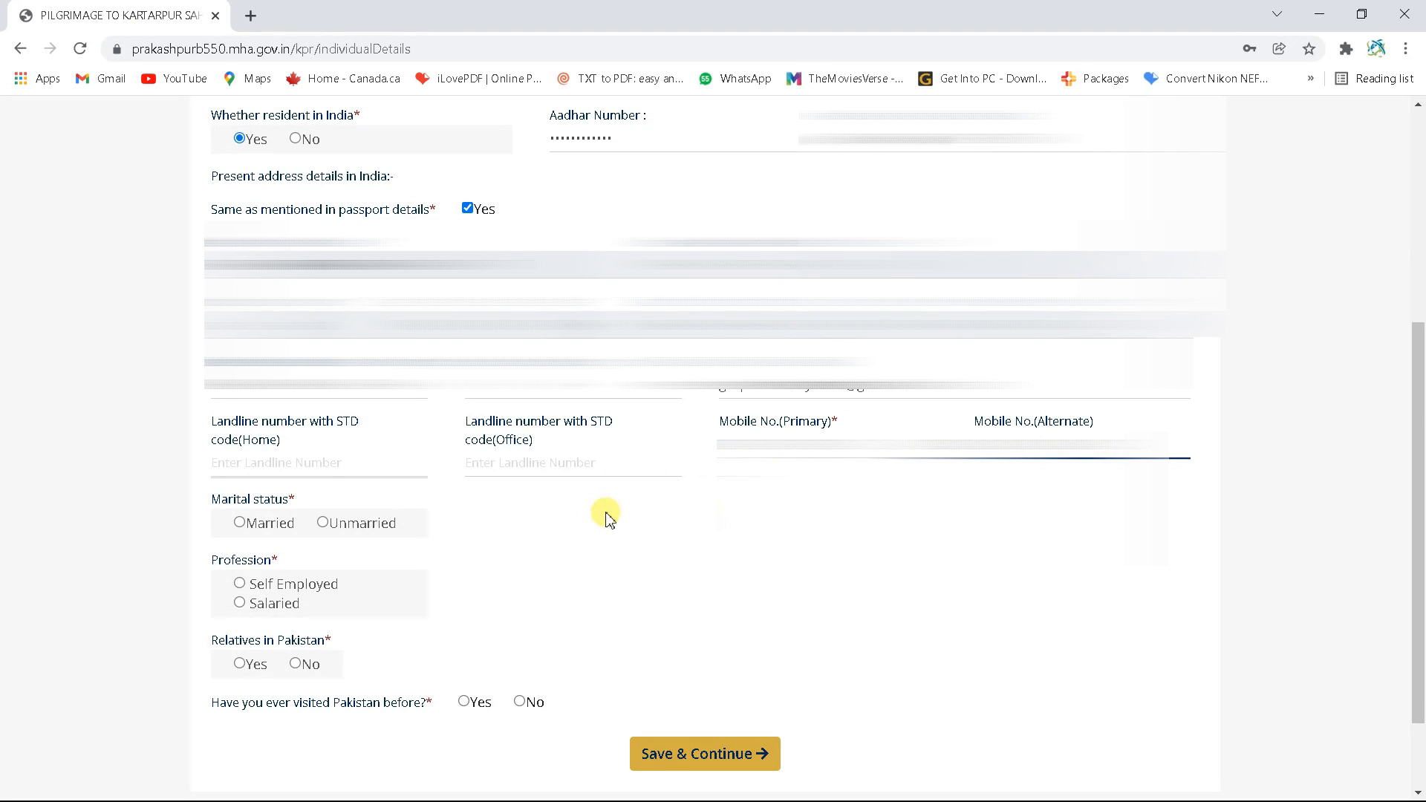
{"action": "scroll", "coordinate": [334, 516], "scroll_direction": "down", "scroll_amount": 1}
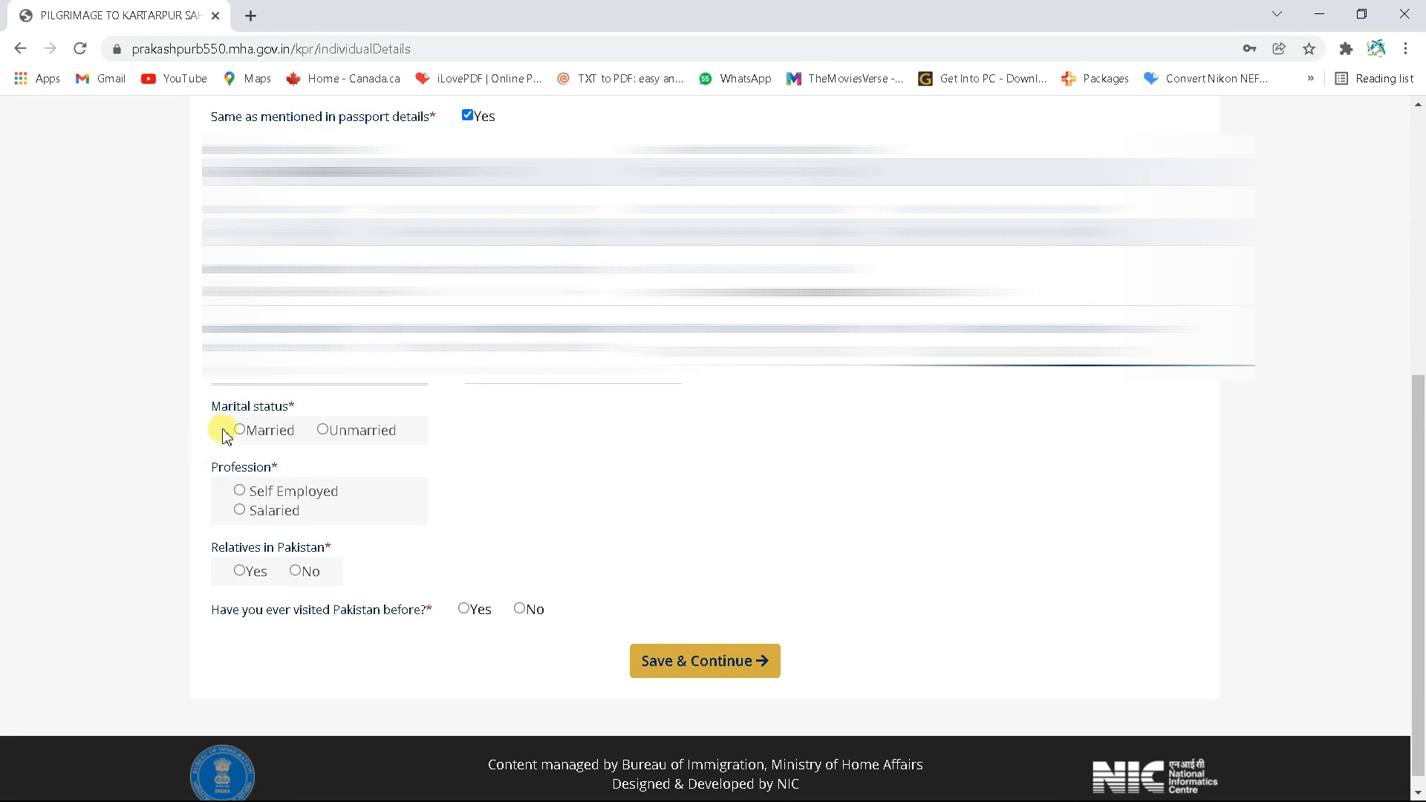
Set marital status to Married and enter the spouse's name, nationality and passport number
{"action": "left_click", "coordinate": [323, 432]}
{"action": "left_click", "coordinate": [239, 429]}
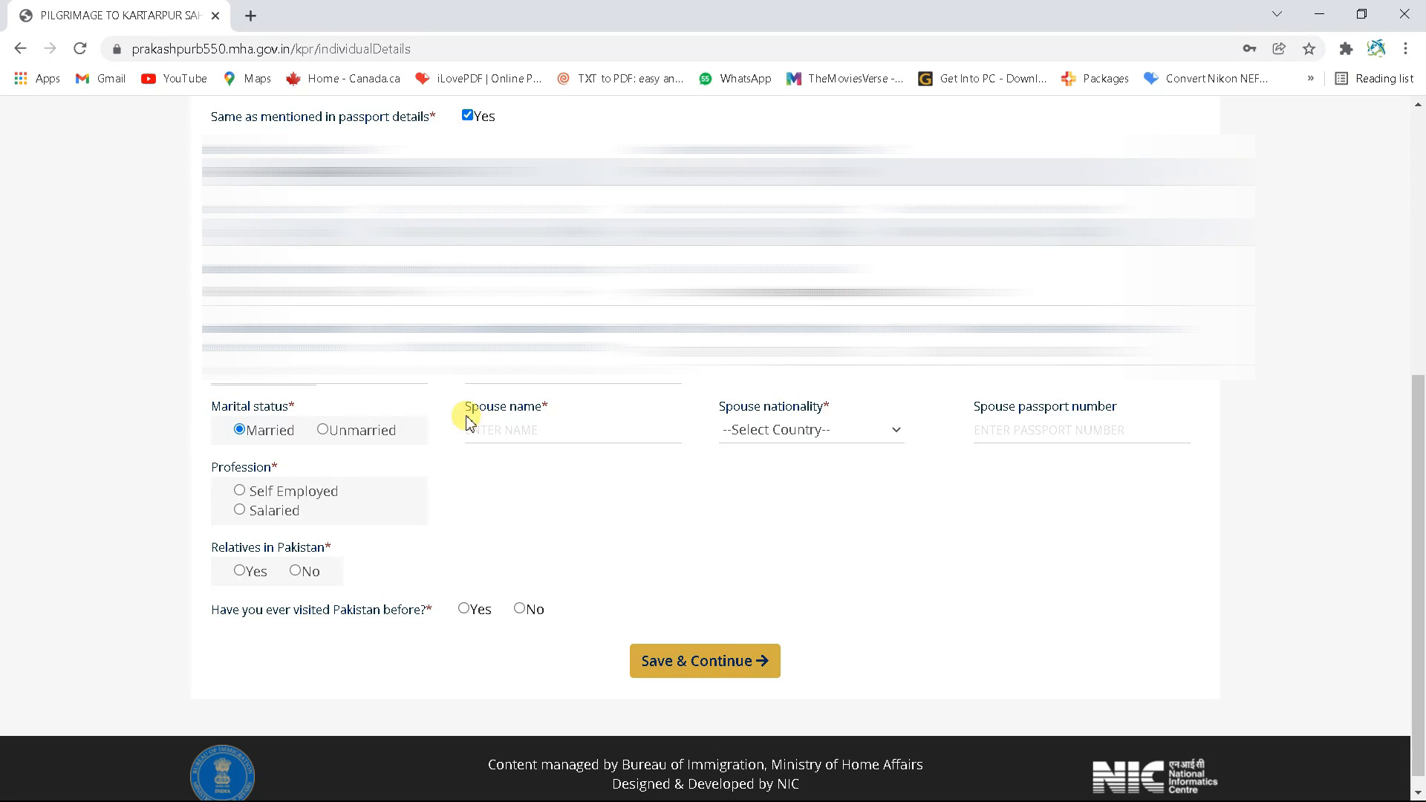
{"action": "left_click", "coordinate": [532, 429]}
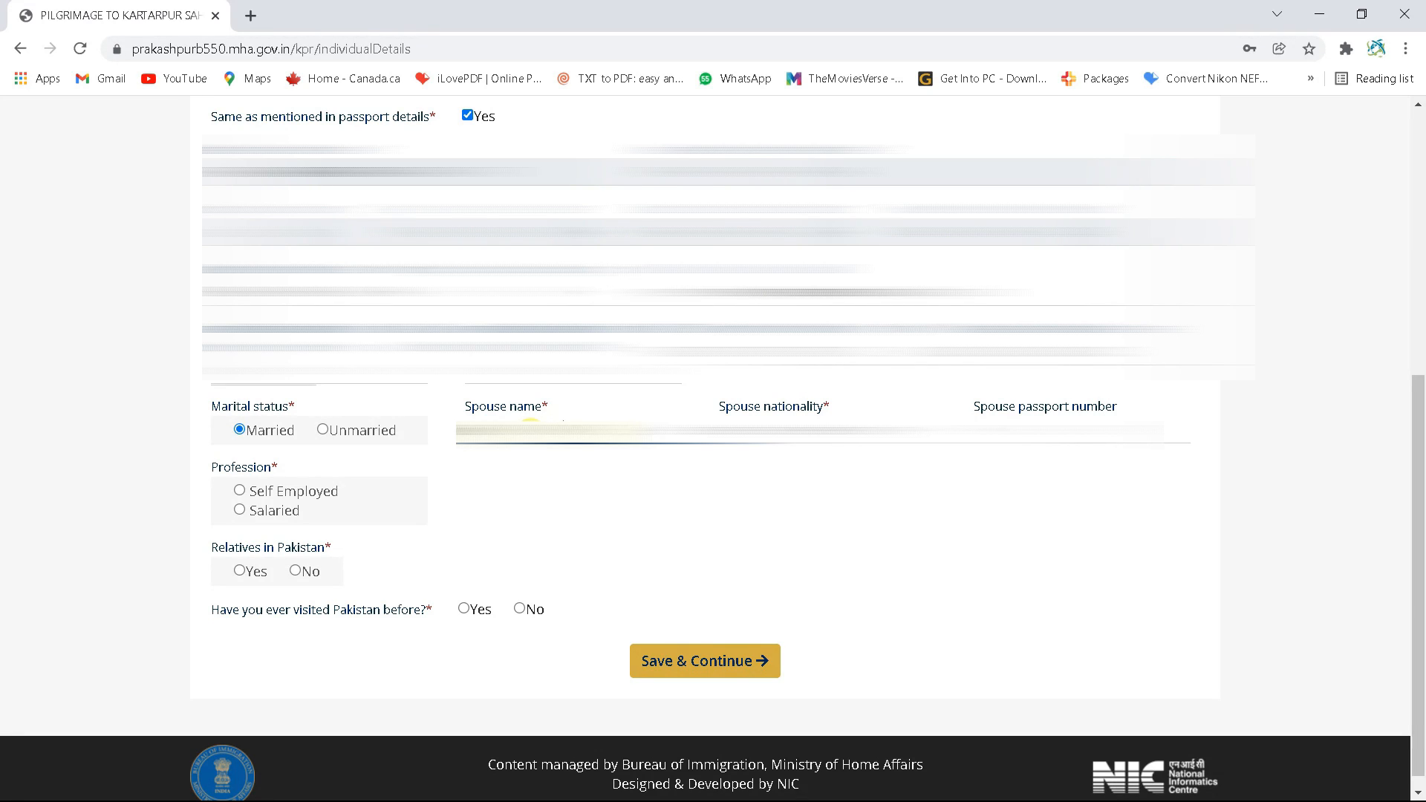
{"action": "left_click", "coordinate": [880, 410]}
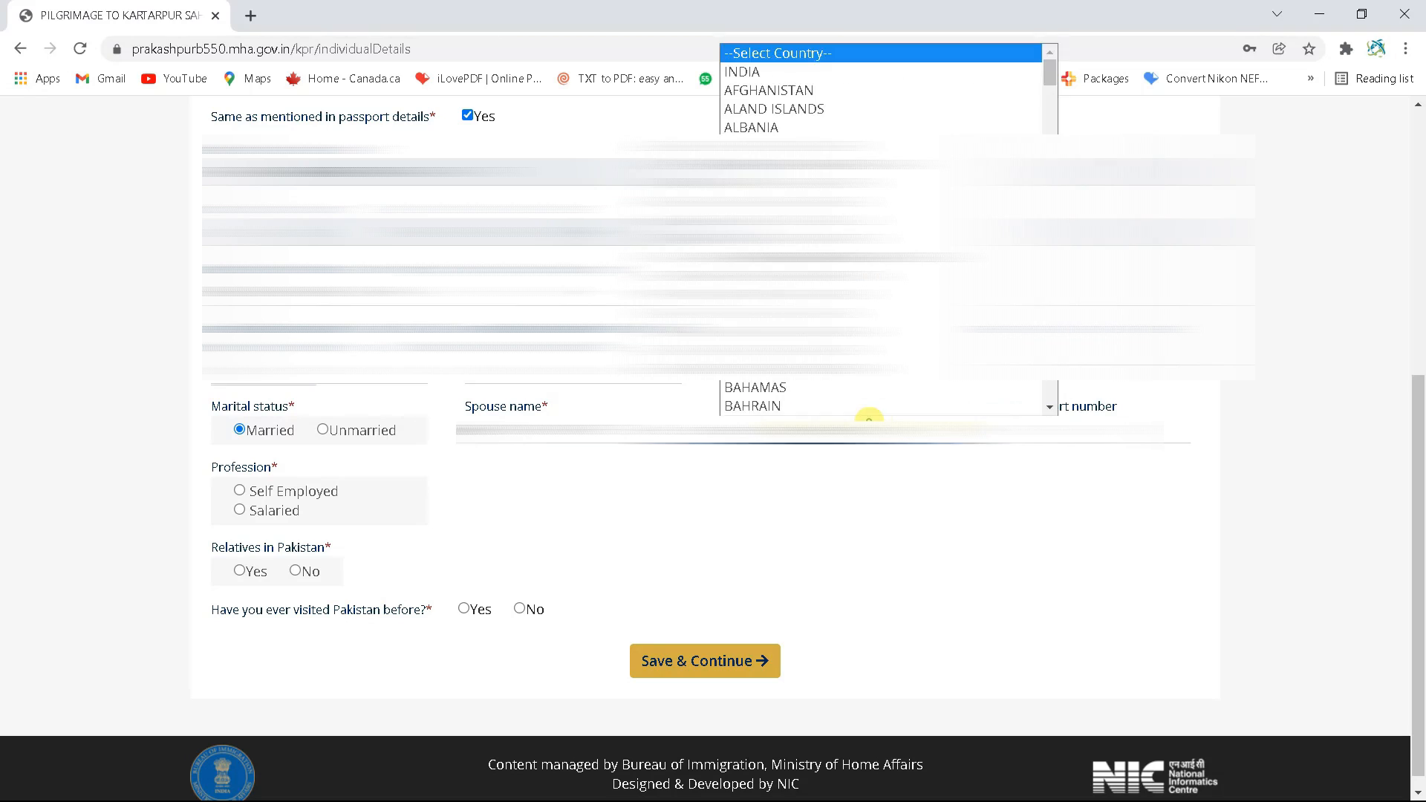
{"action": "left_click", "coordinate": [768, 72]}
{"action": "left_click", "coordinate": [1021, 423]}
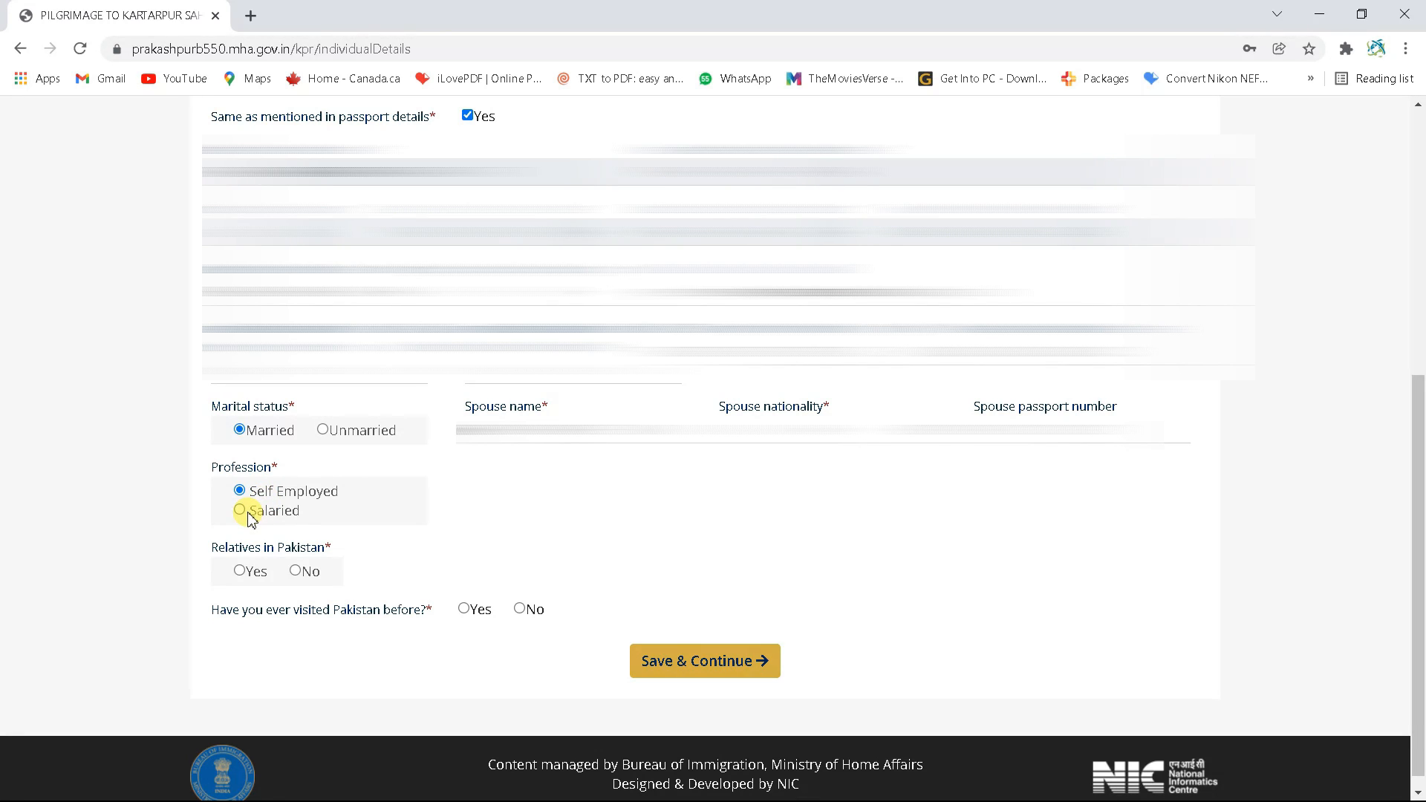
Choose Self Employed, answer No to Pakistan relatives and past visits, then save Part B
{"action": "left_click", "coordinate": [240, 510]}
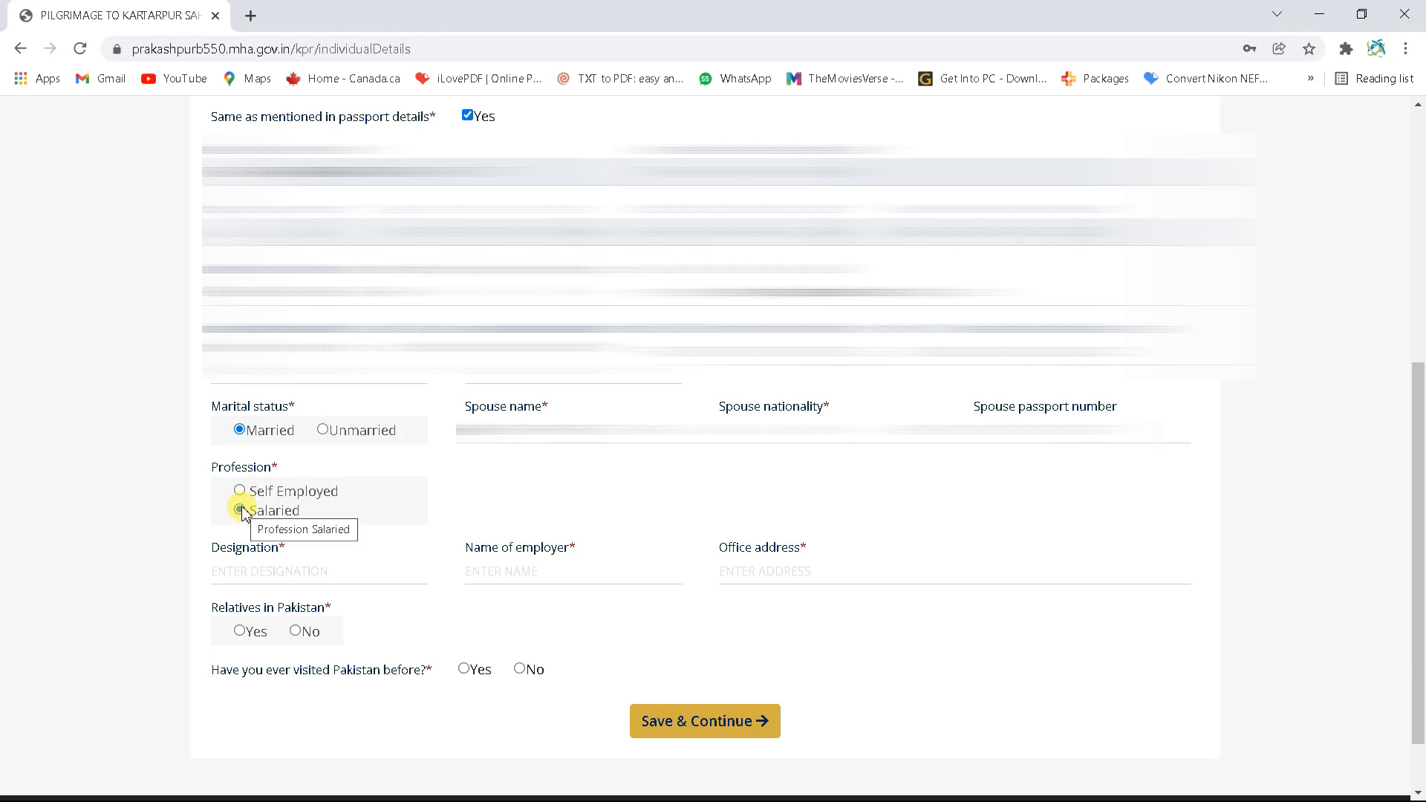
{"action": "left_click", "coordinate": [266, 492]}
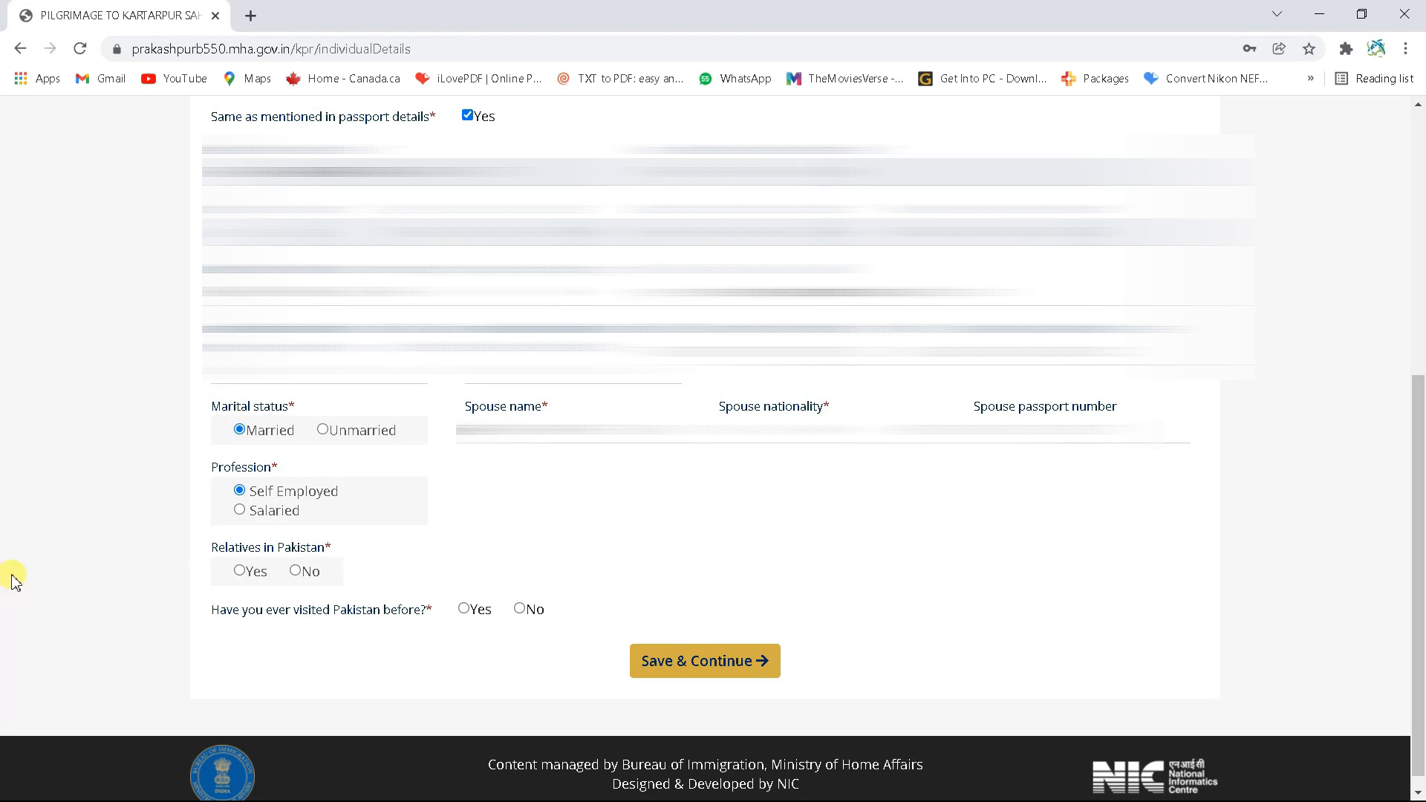
{"action": "left_click", "coordinate": [243, 571]}
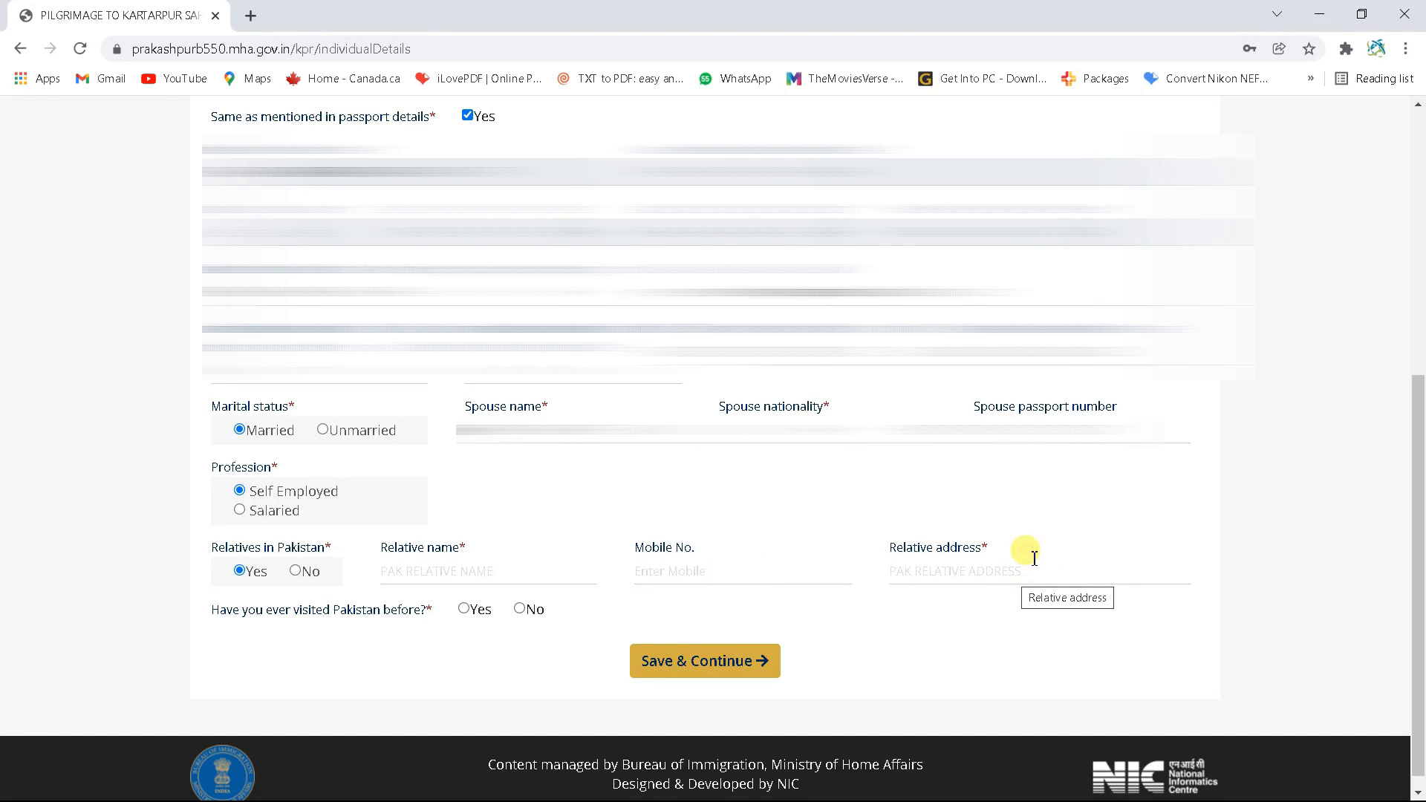
{"action": "left_click", "coordinate": [297, 571]}
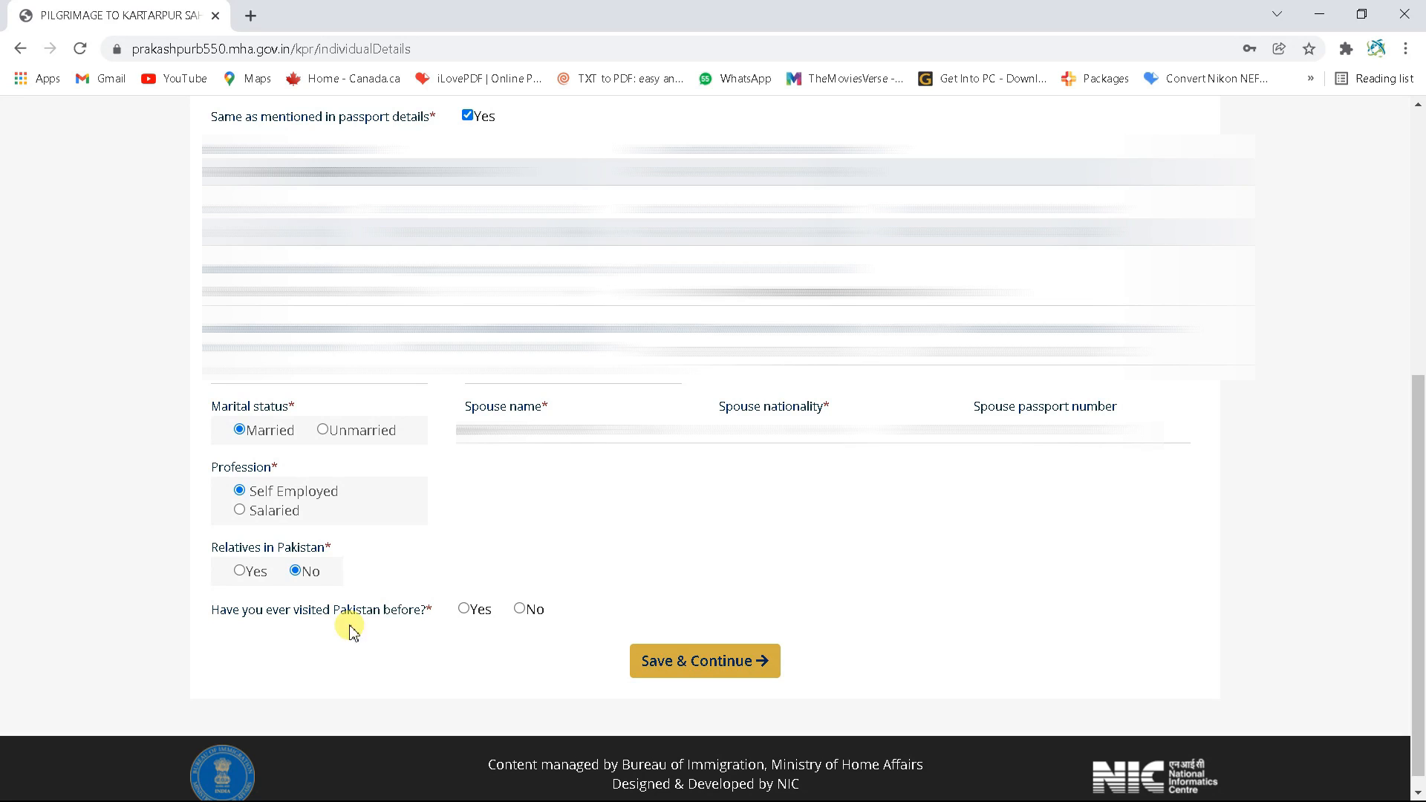
{"action": "left_click", "coordinate": [466, 616]}
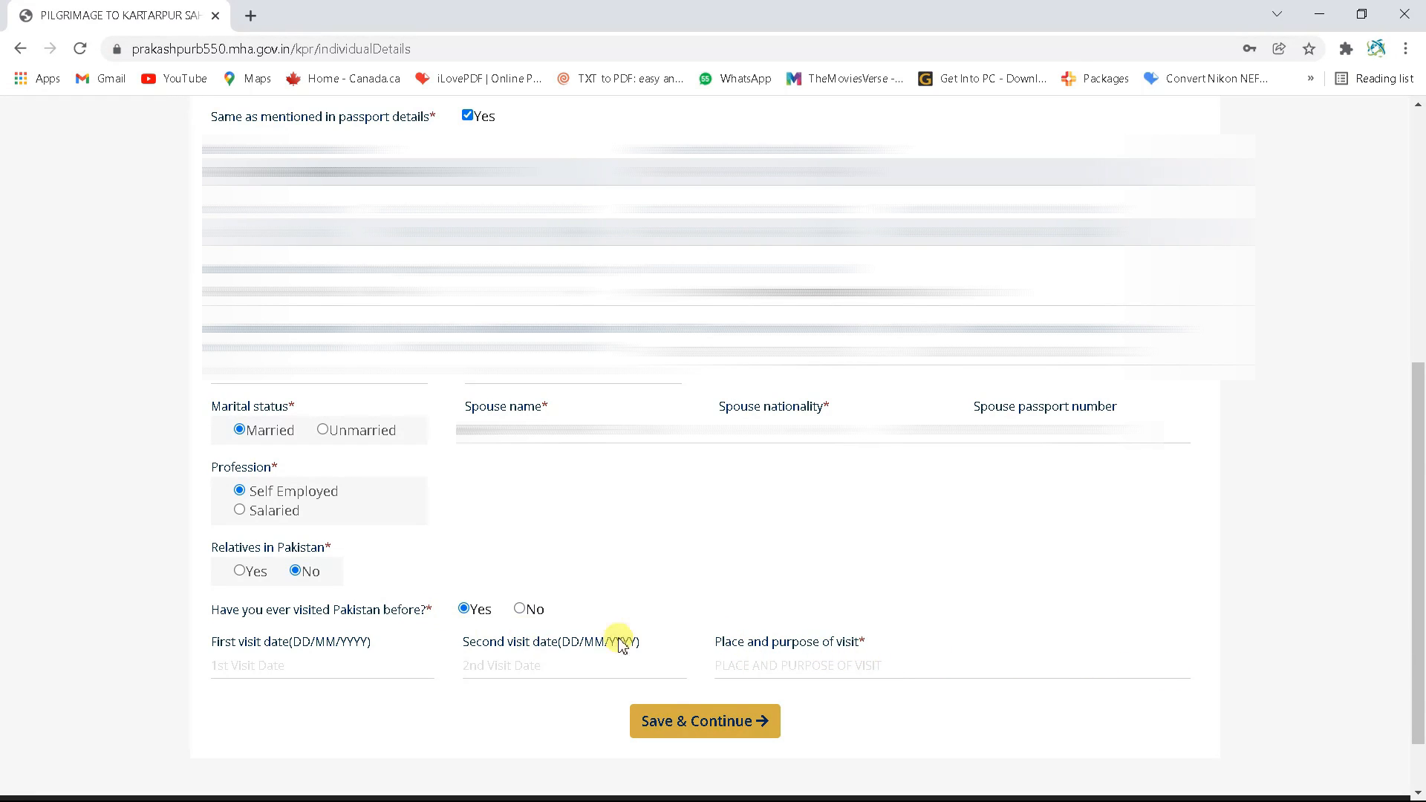
{"action": "left_click", "coordinate": [520, 609]}
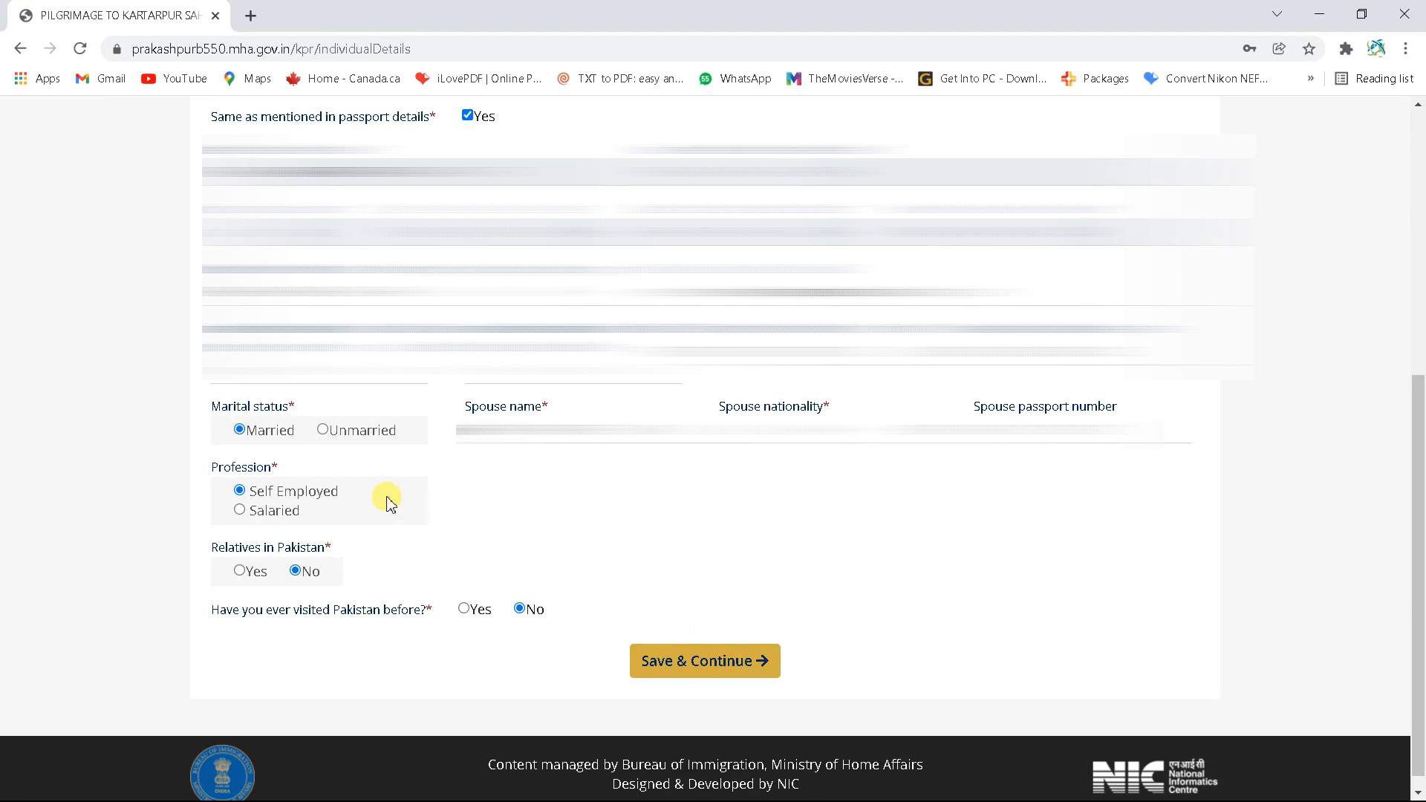
{"action": "left_click", "coordinate": [708, 663]}
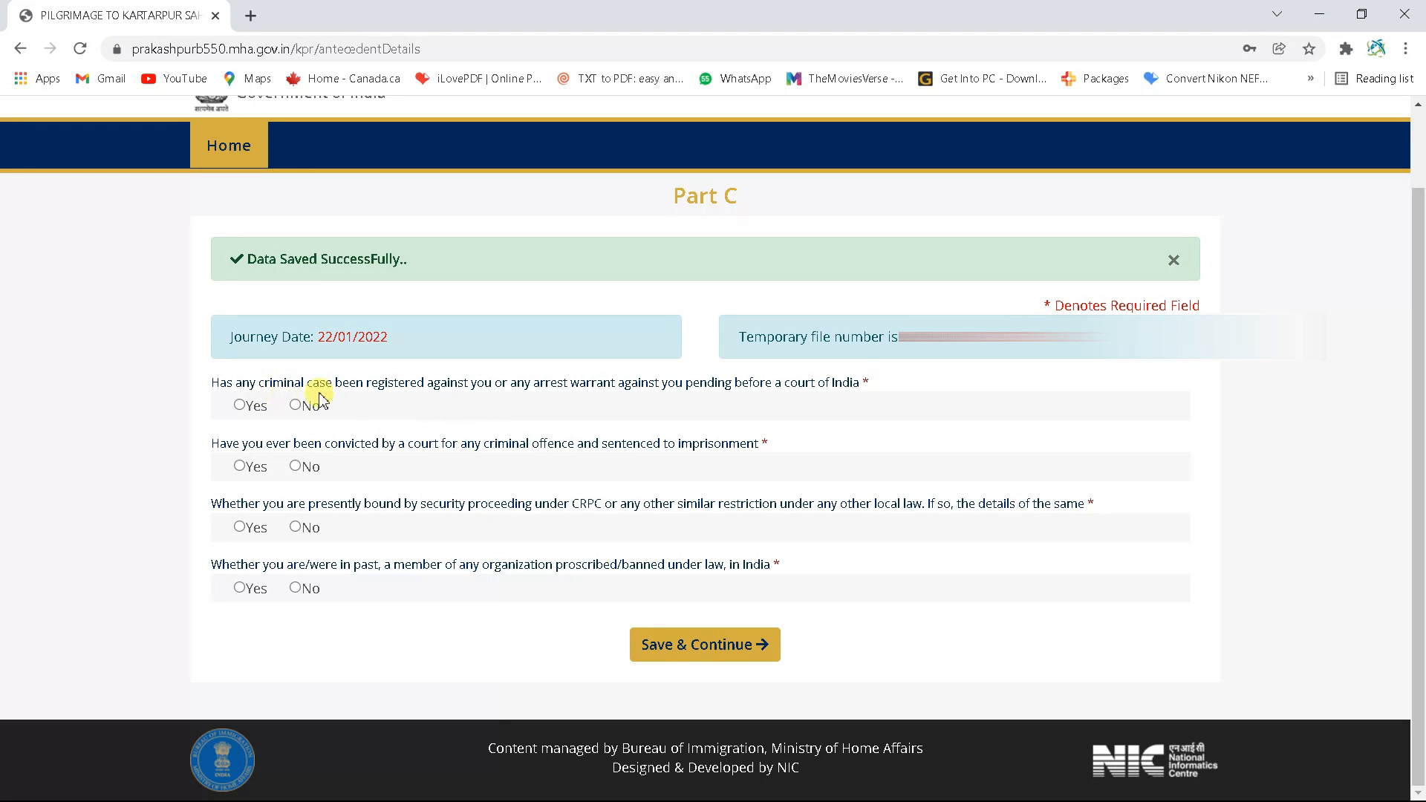
Answer No to the pending case, past conviction, security proceeding and banned organisation questions, then save Part C
{"action": "left_click", "coordinate": [298, 405]}
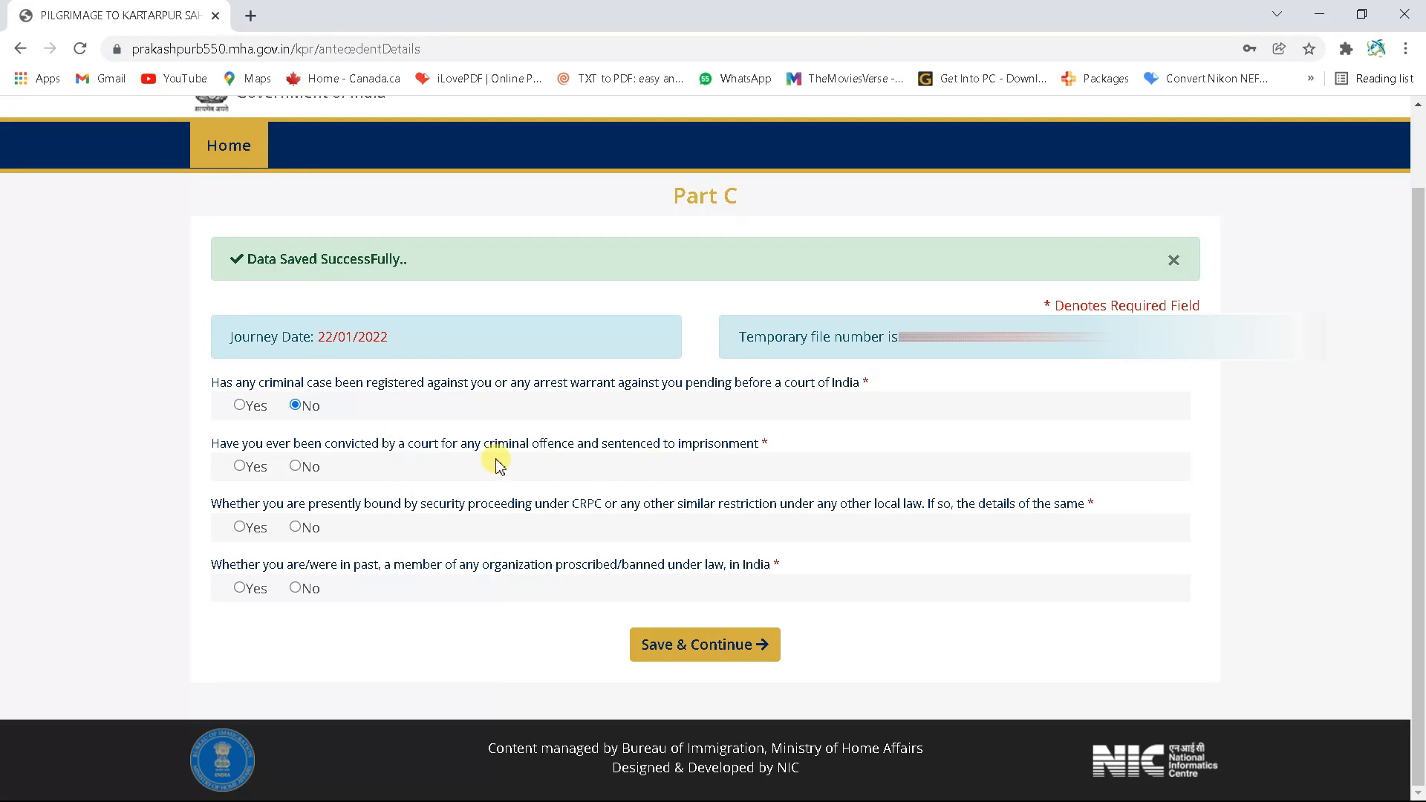
{"action": "left_click", "coordinate": [297, 468]}
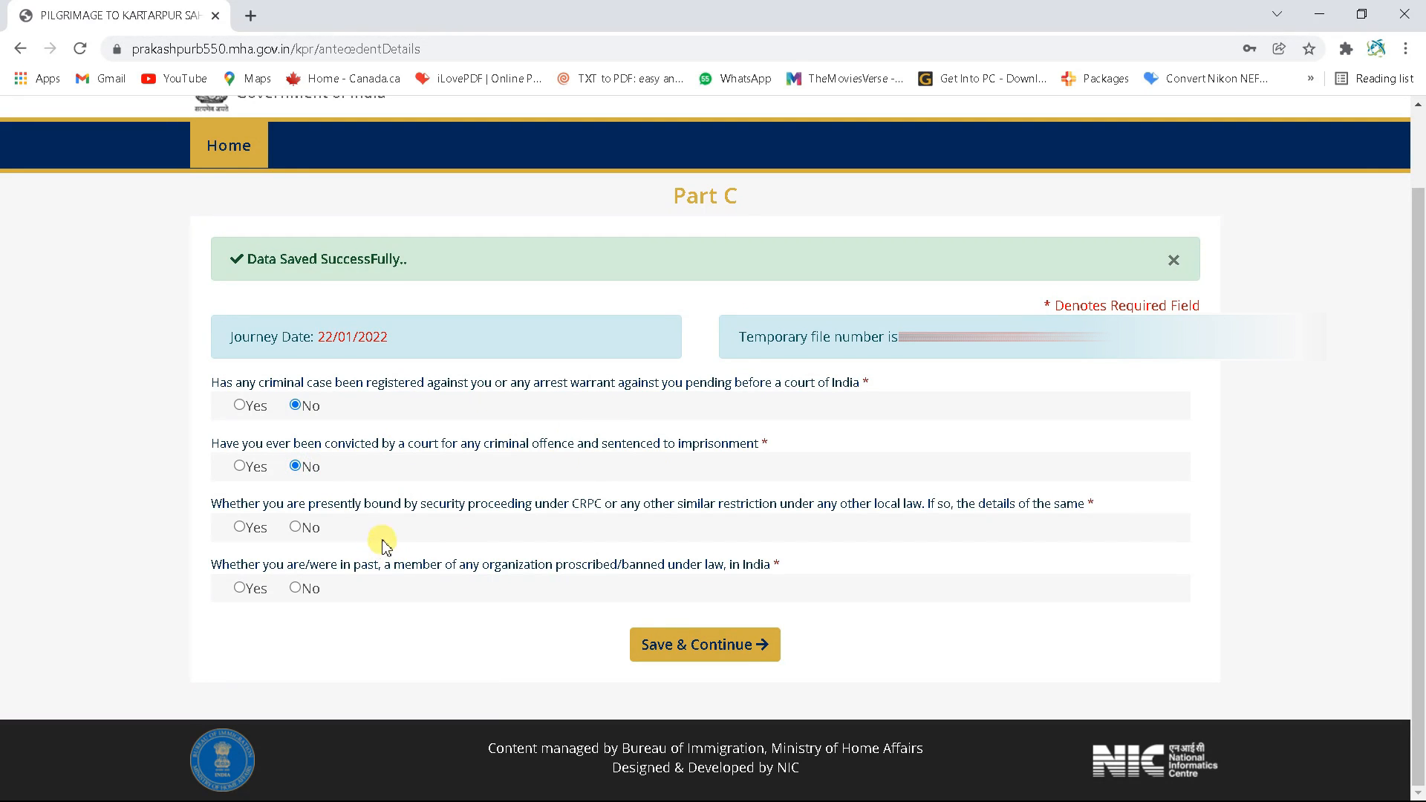
{"action": "left_click", "coordinate": [298, 527]}
{"action": "left_click", "coordinate": [300, 589]}
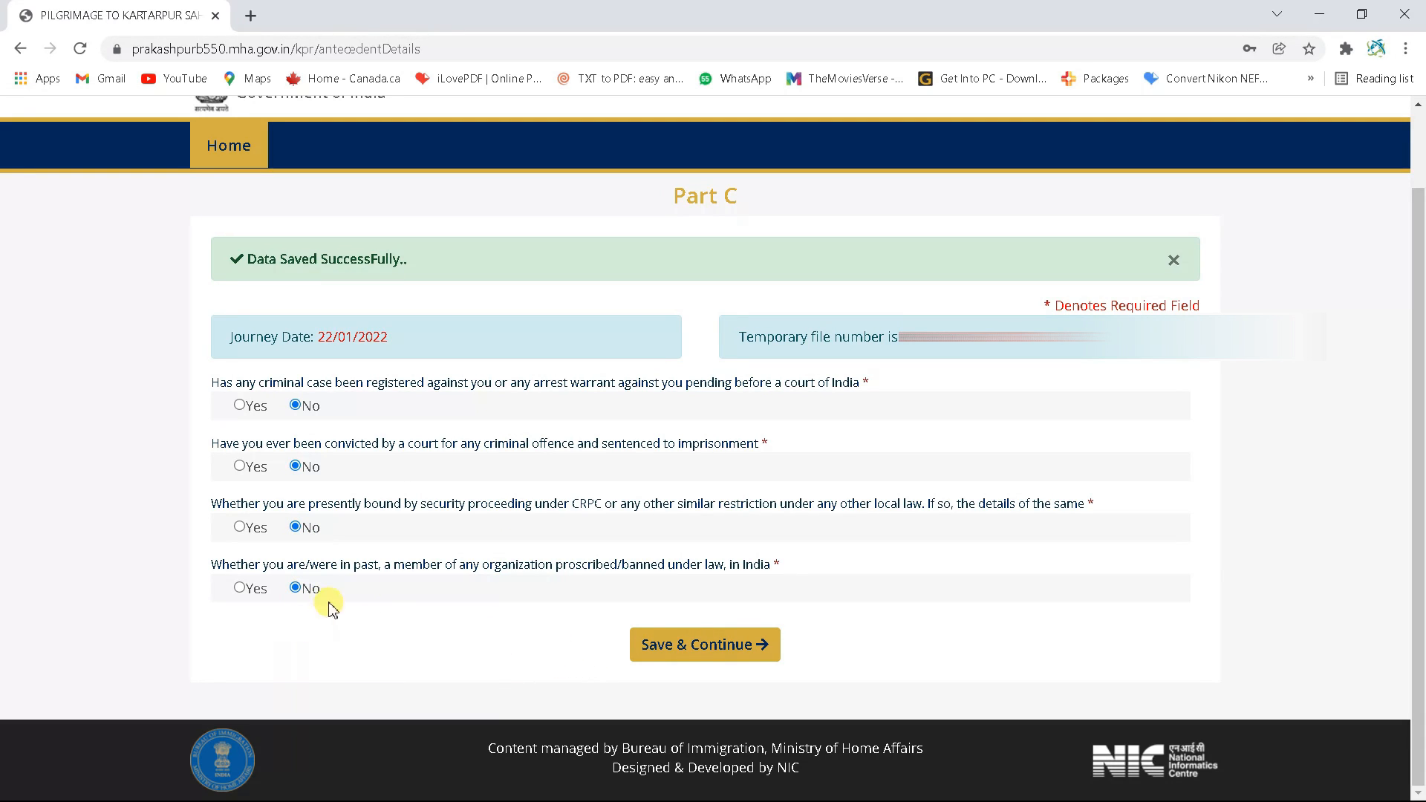
{"action": "left_click", "coordinate": [703, 655]}
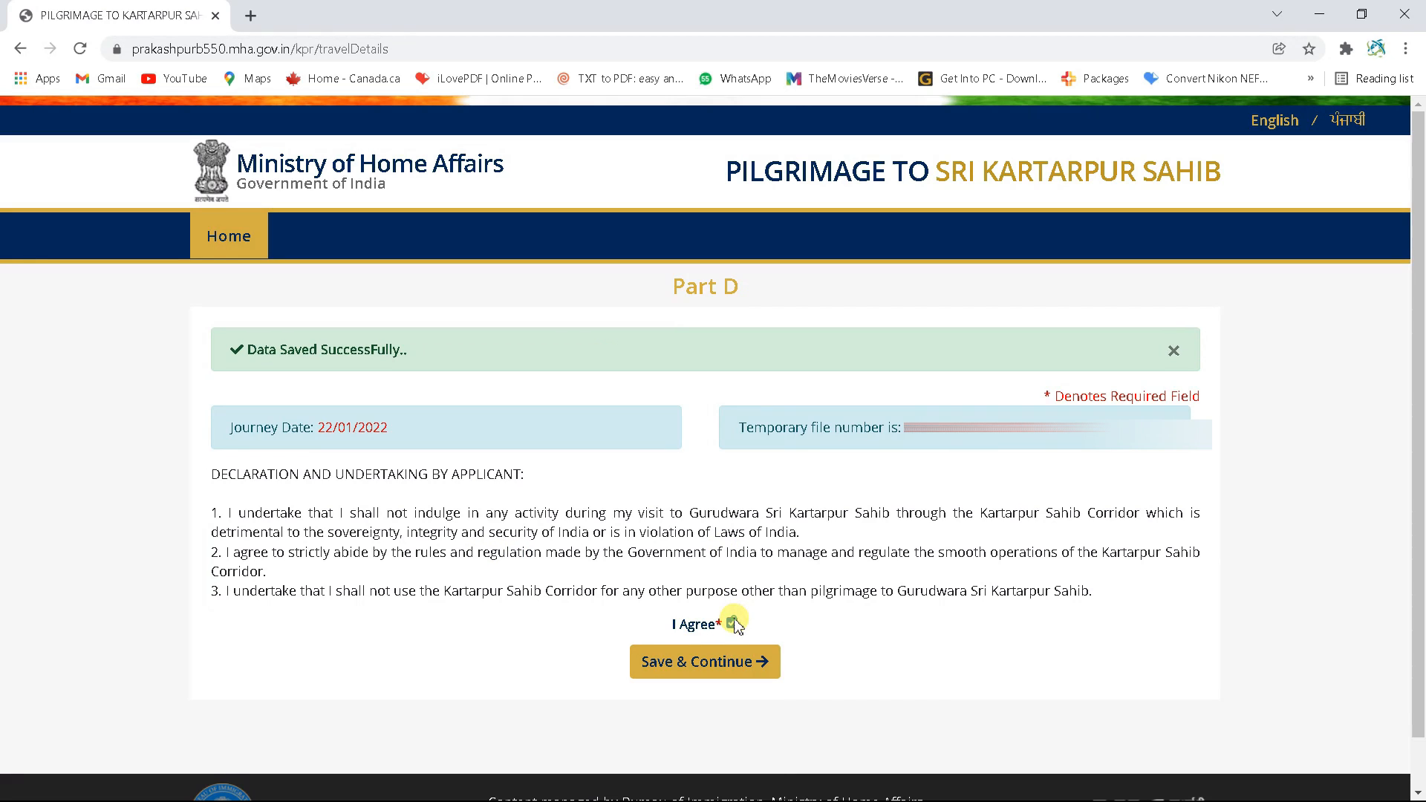
Save the agreed Part D declaration to load the application preview
{"action": "left_click", "coordinate": [739, 661]}
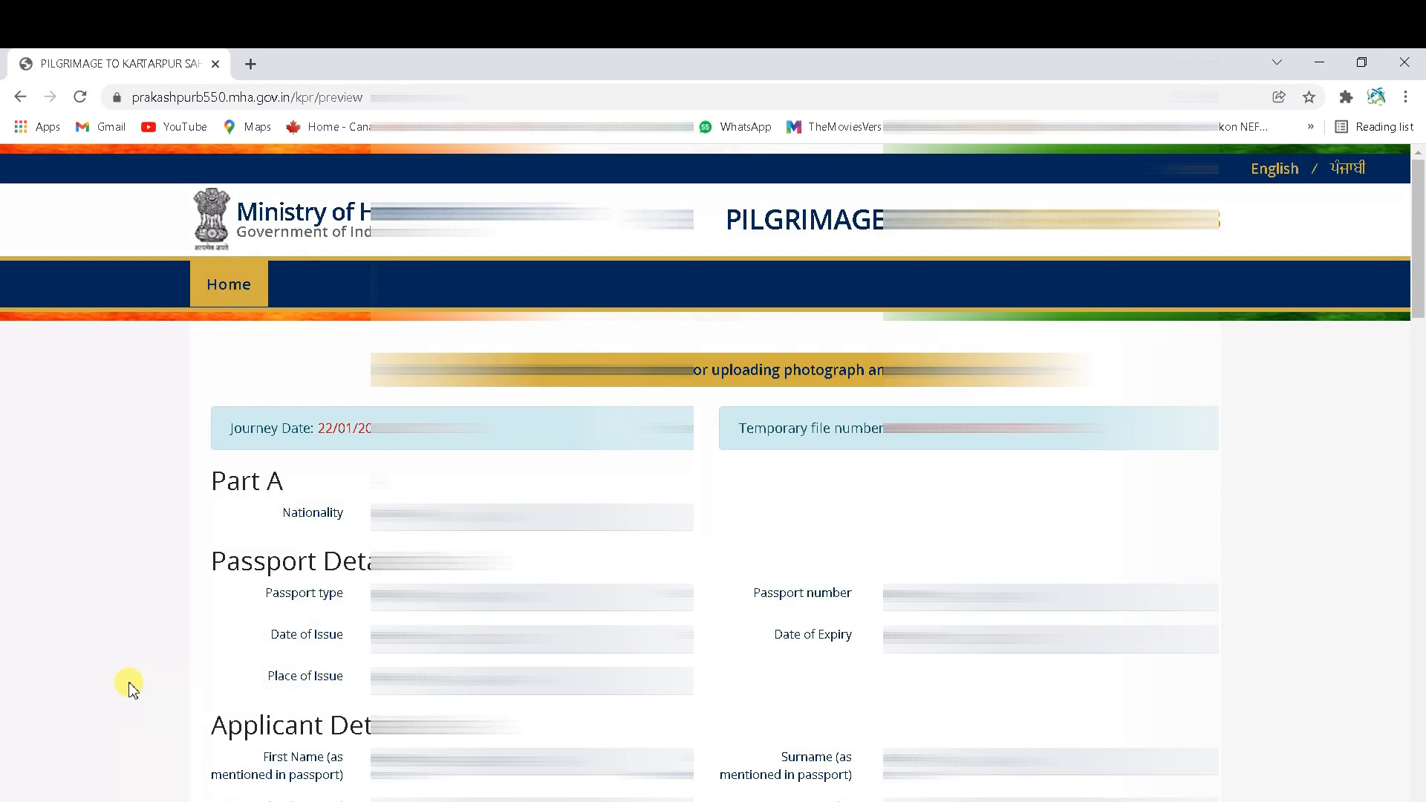
Review the full application preview, then submit it for photograph and passport upload and confirm
{"action": "scroll", "coordinate": [1418, 326], "scroll_direction": "down", "scroll_amount": 3}
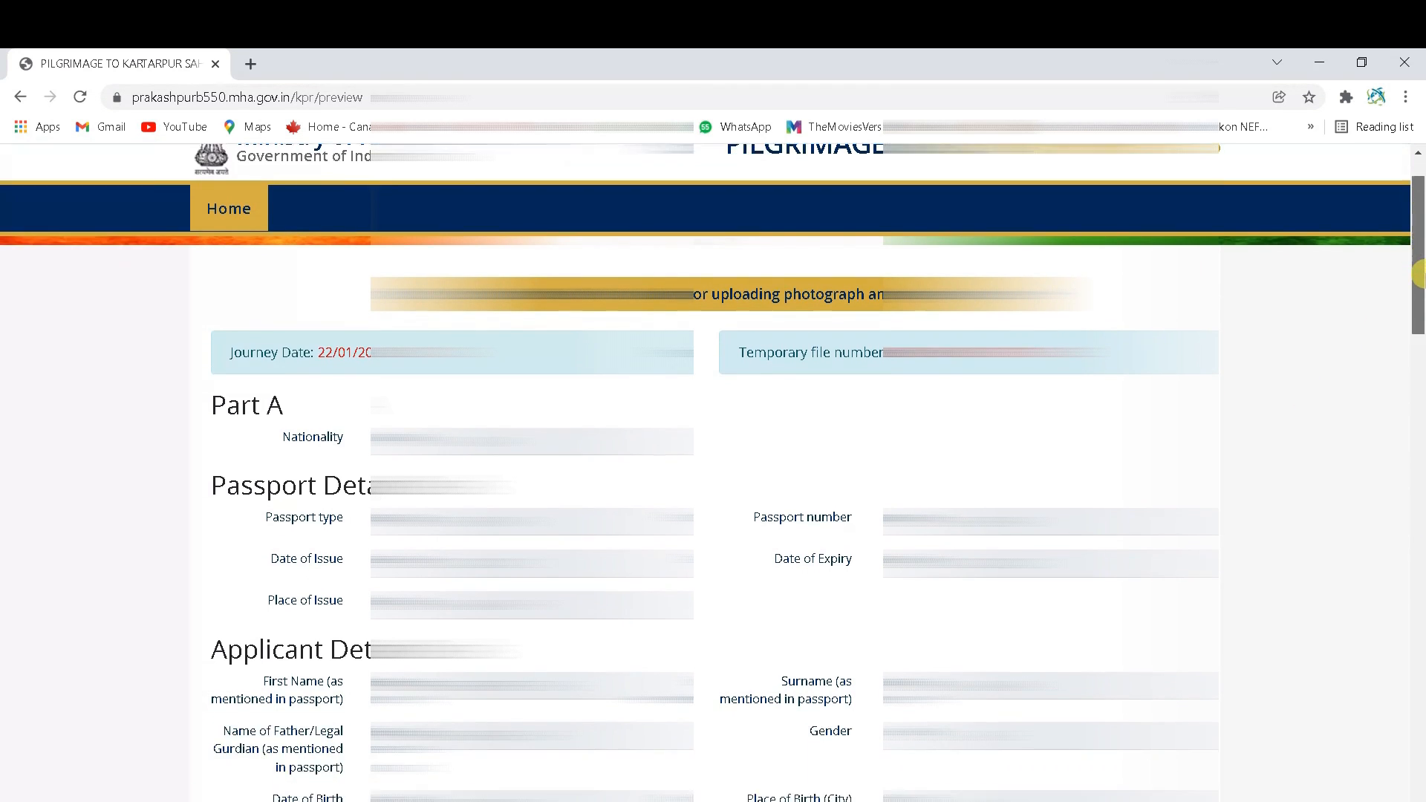
{"action": "mouse_move", "coordinate": [1418, 305]}
{"action": "left_mouse_down"}
{"action": "mouse_move", "coordinate": [1419, 388]}
{"action": "mouse_move", "coordinate": [1419, 278]}
{"action": "left_mouse_up"}
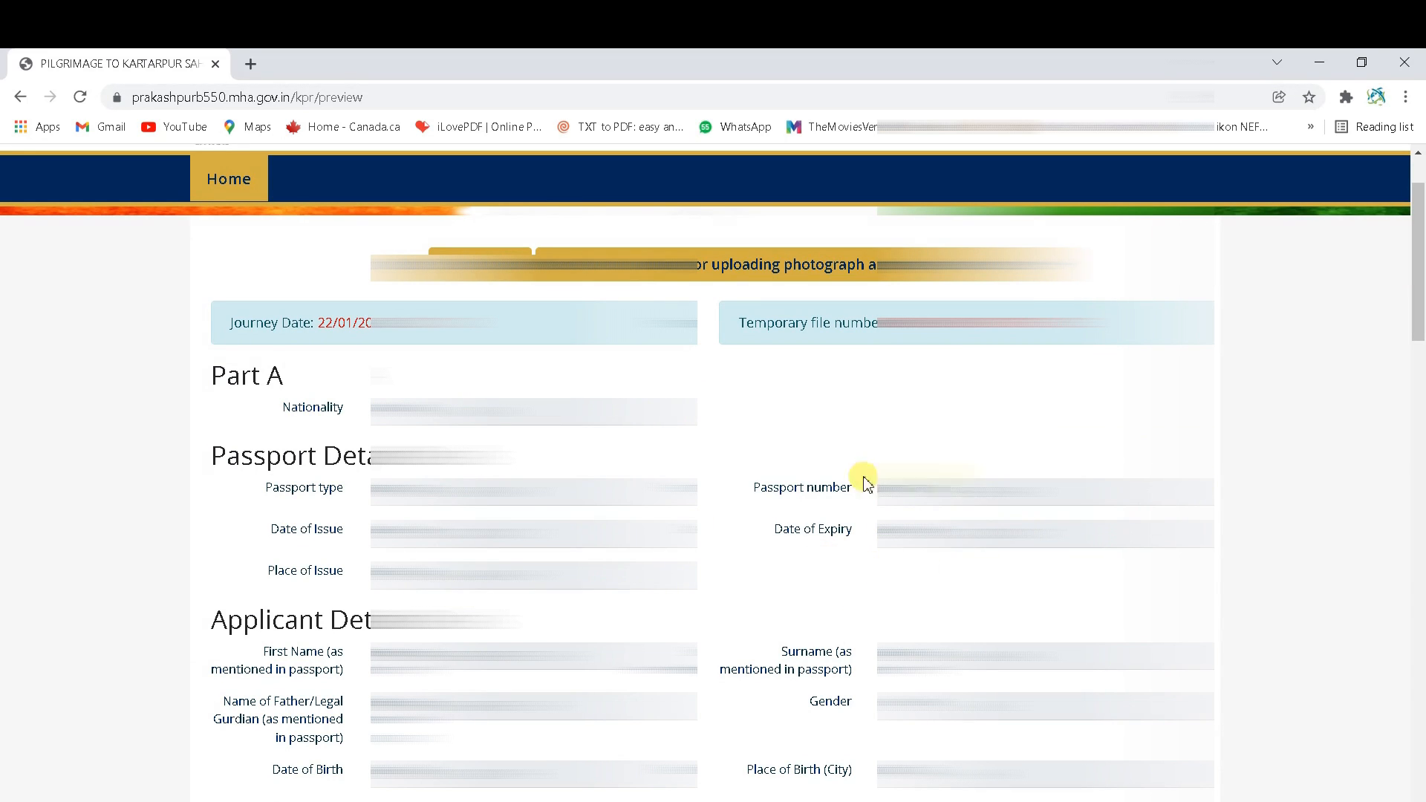
{"action": "left_click_drag", "start_coordinate": [1418, 288], "coordinate": [1418, 588]}
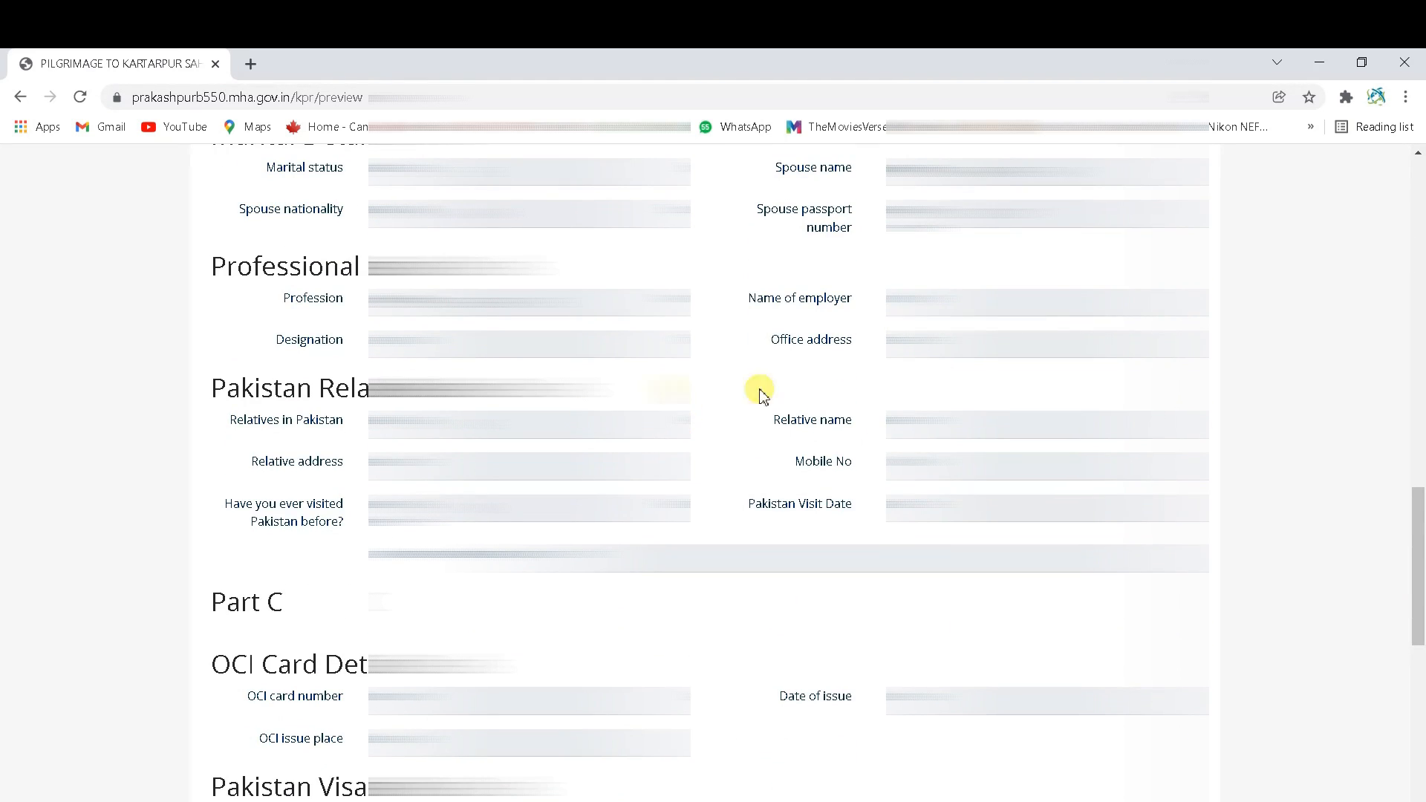
{"action": "left_click_drag", "start_coordinate": [1418, 549], "coordinate": [1420, 626]}
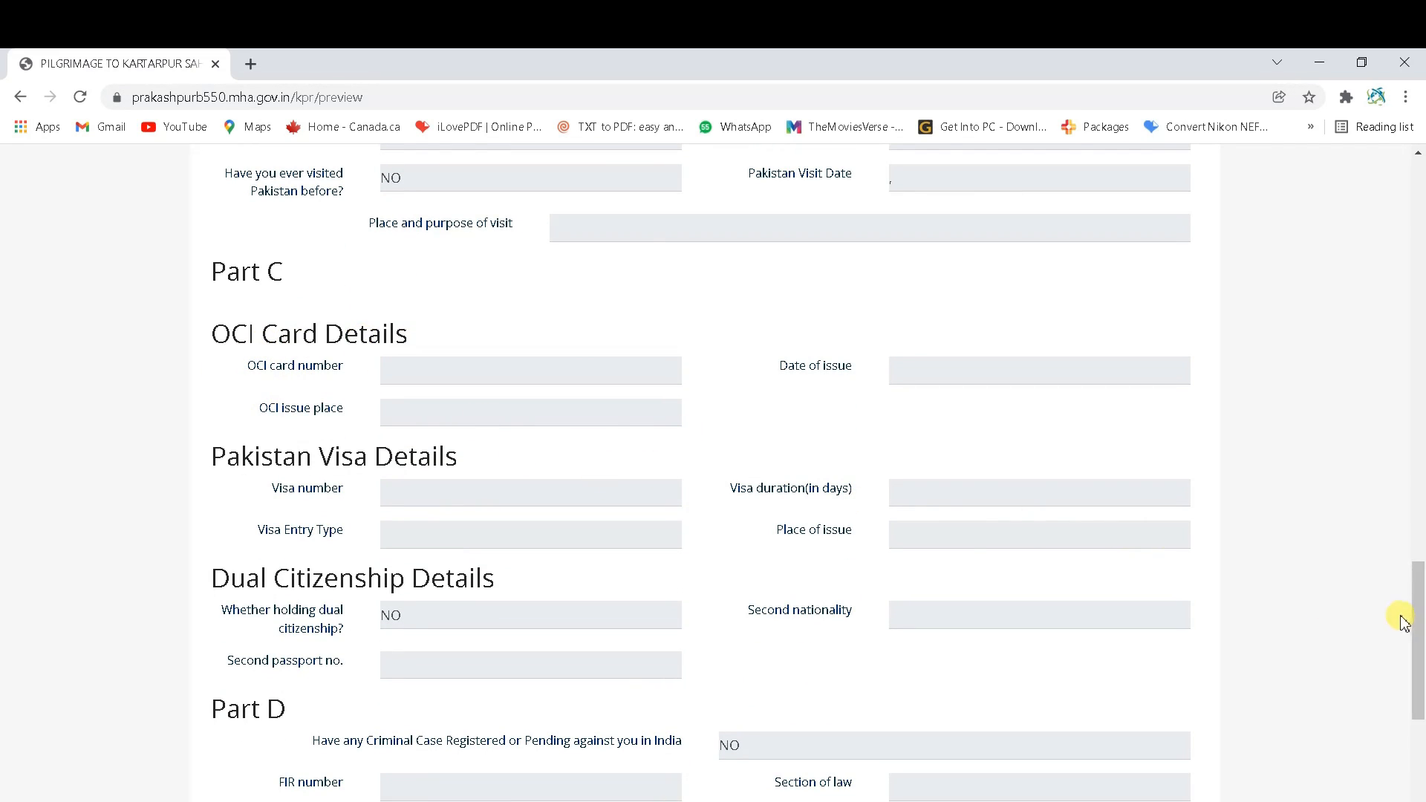
{"action": "left_click_drag", "start_coordinate": [1420, 640], "coordinate": [1420, 759]}
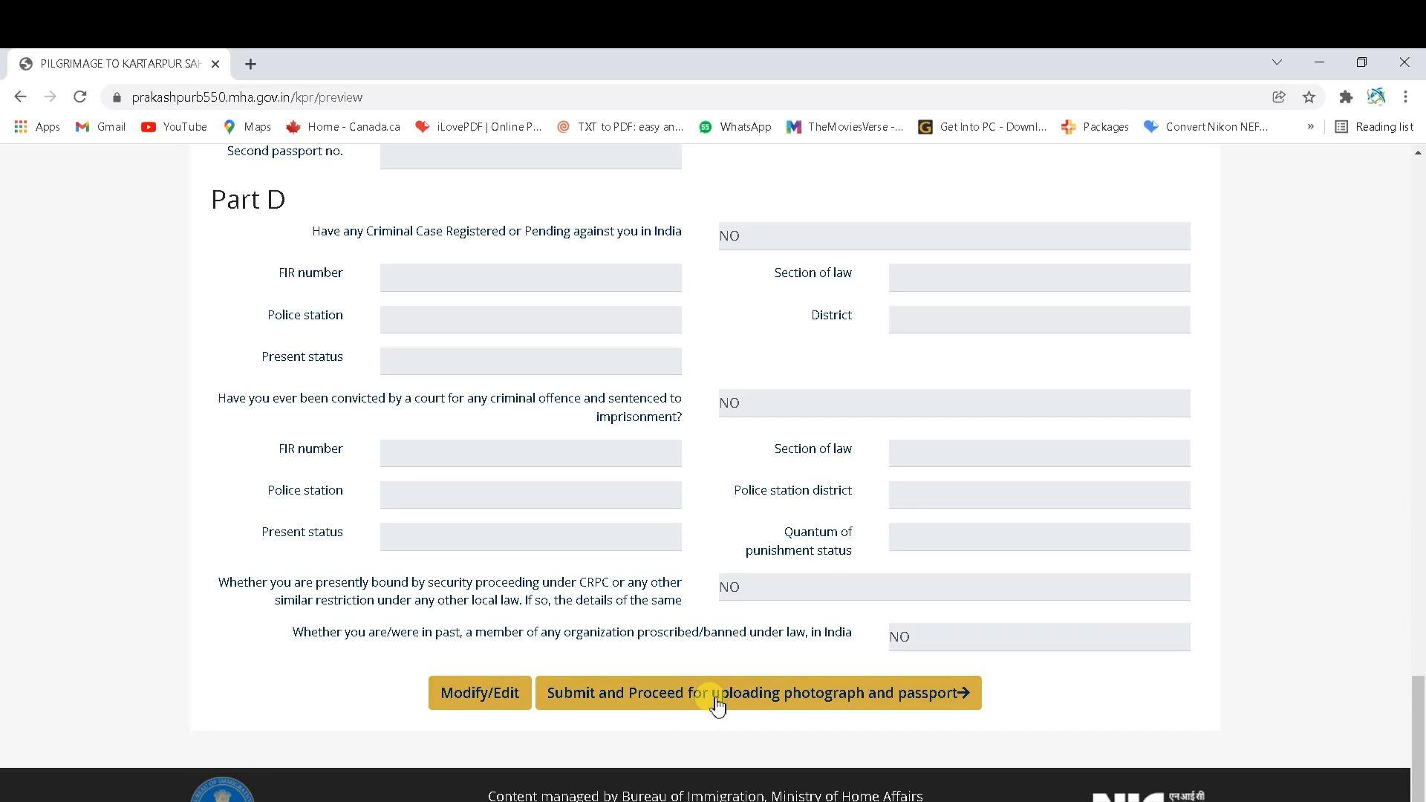
{"action": "left_click", "coordinate": [881, 694]}
{"action": "left_click", "coordinate": [802, 200]}
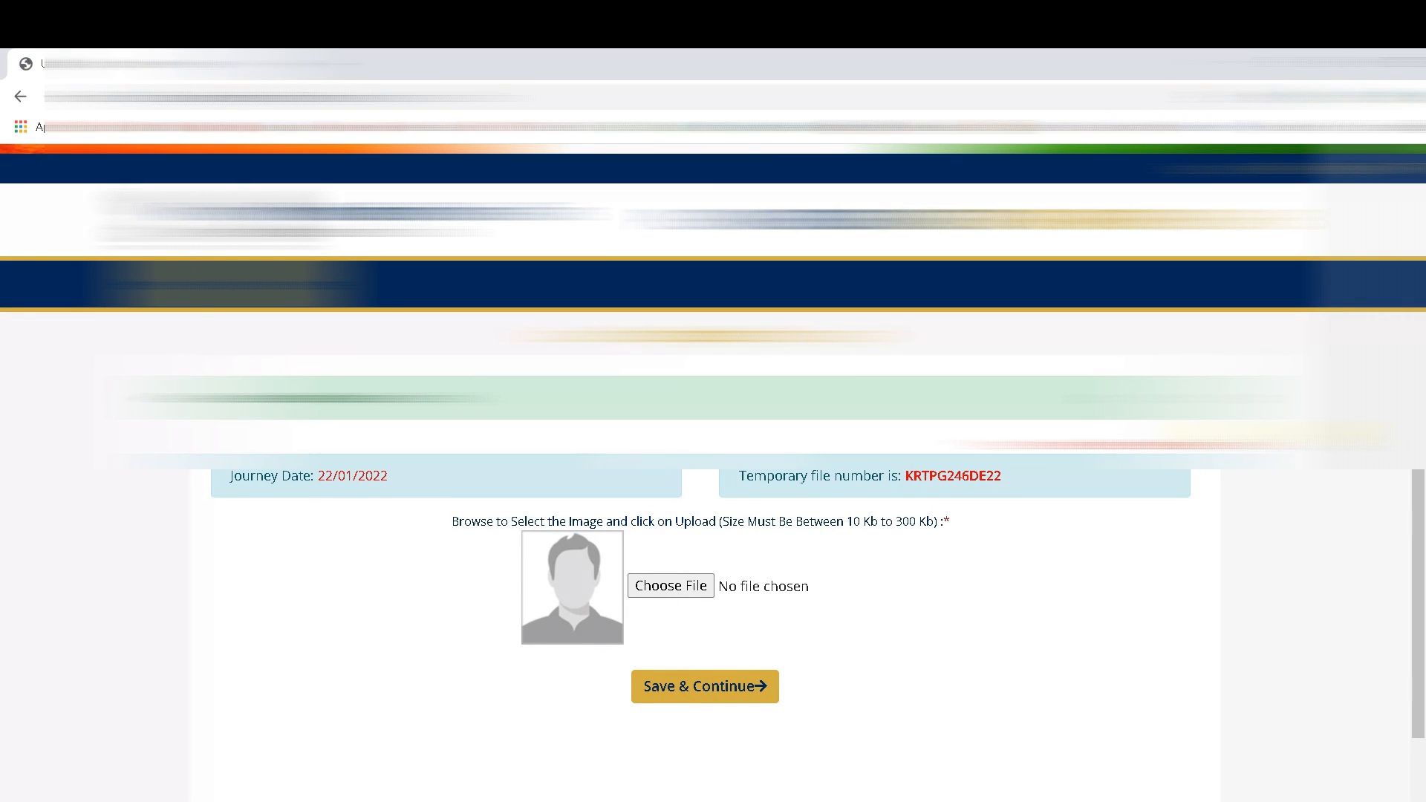
Attach IMG_9690.JPG from the photos subfolder as the applicant photograph and save
{"action": "scroll", "coordinate": [1235, 508], "scroll_direction": "down", "scroll_amount": 2}
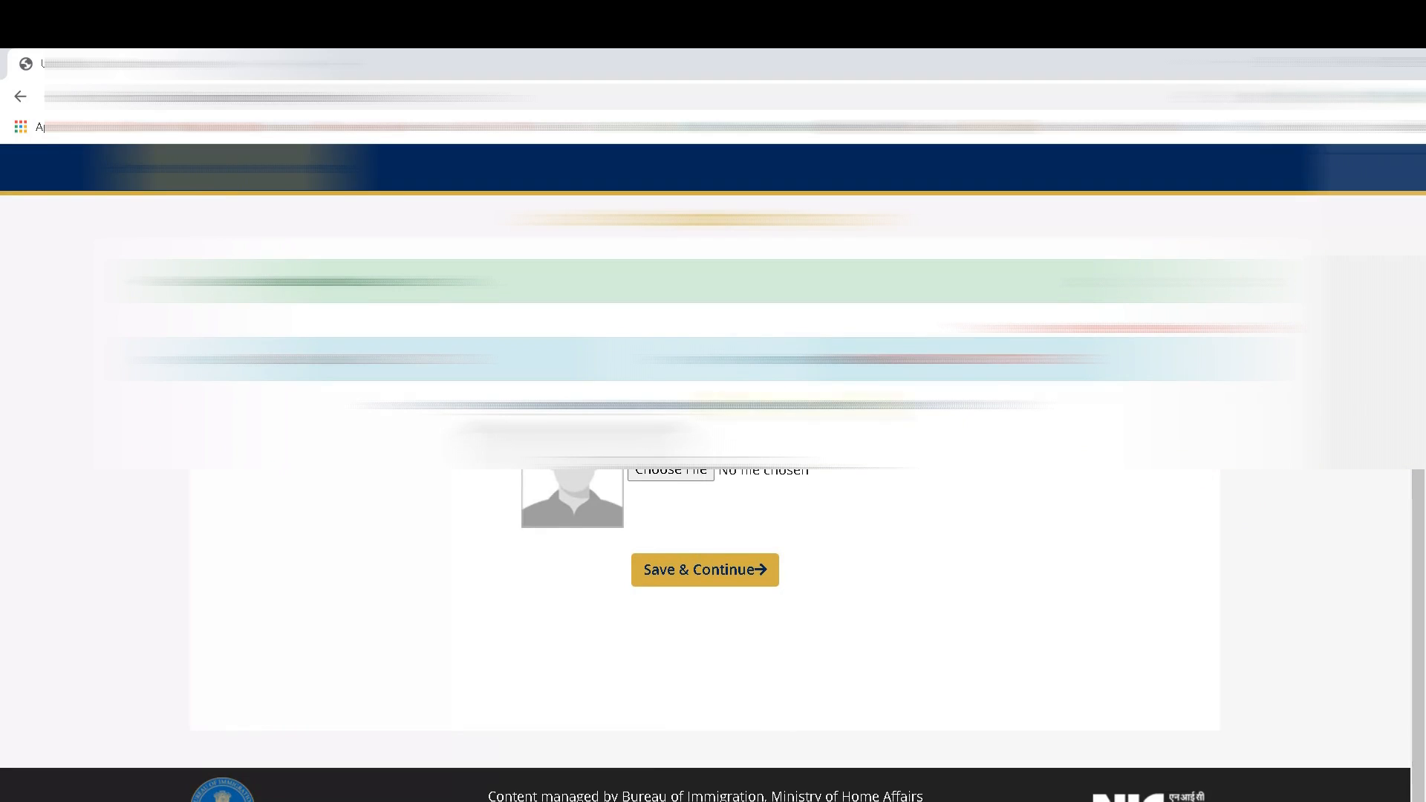
{"action": "left_click", "coordinate": [694, 474]}
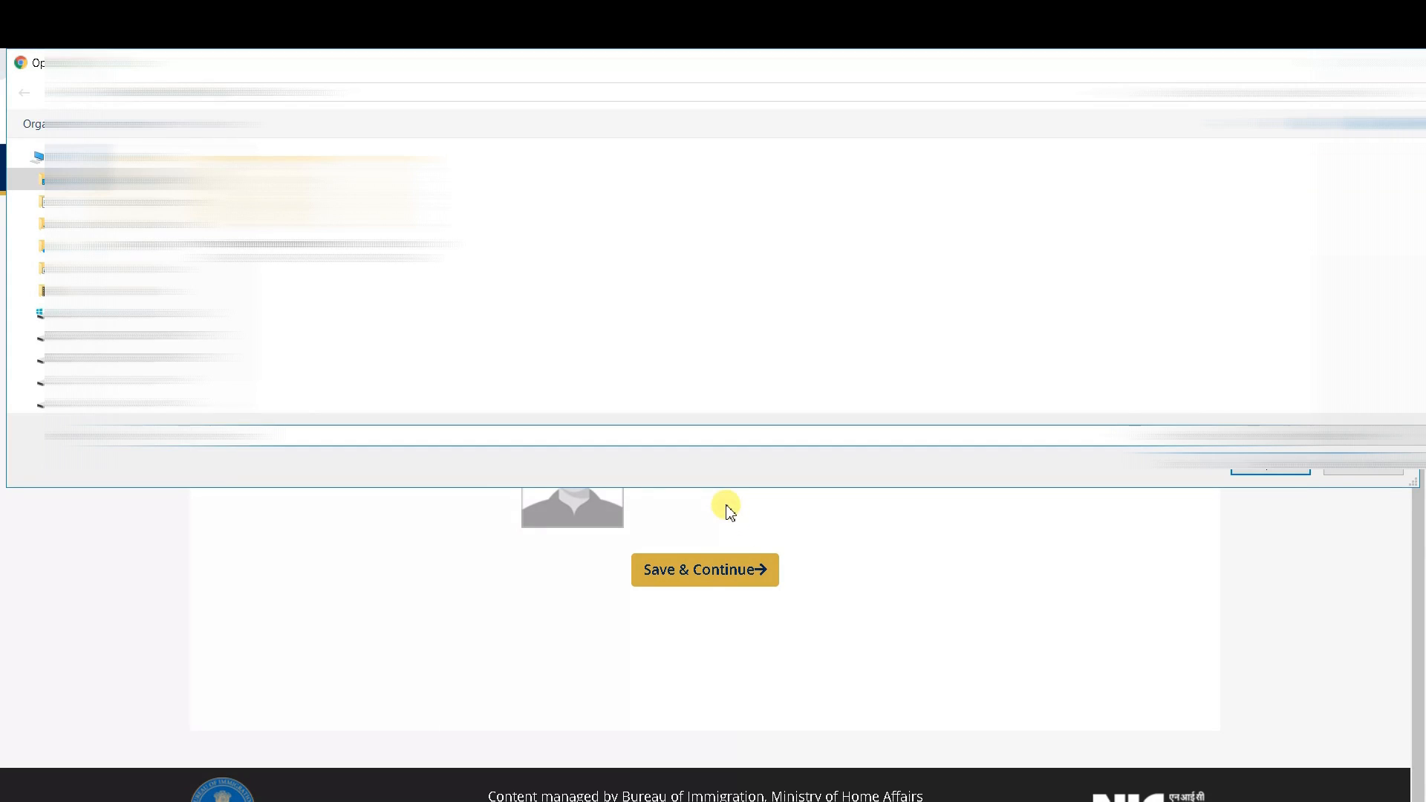
{"action": "left_click", "coordinate": [156, 381]}
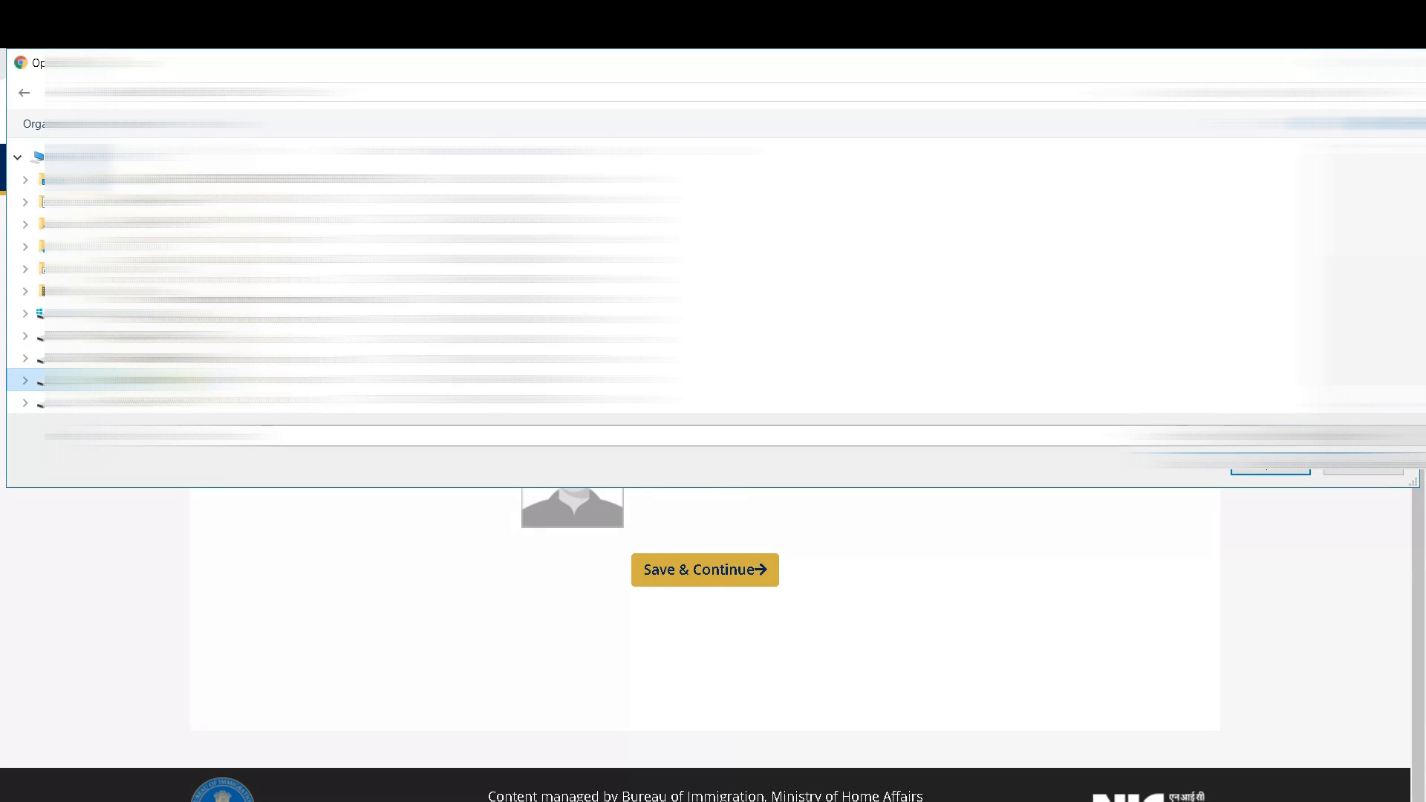
{"action": "left_click", "coordinate": [159, 338]}
{"action": "left_click", "coordinate": [159, 359]}
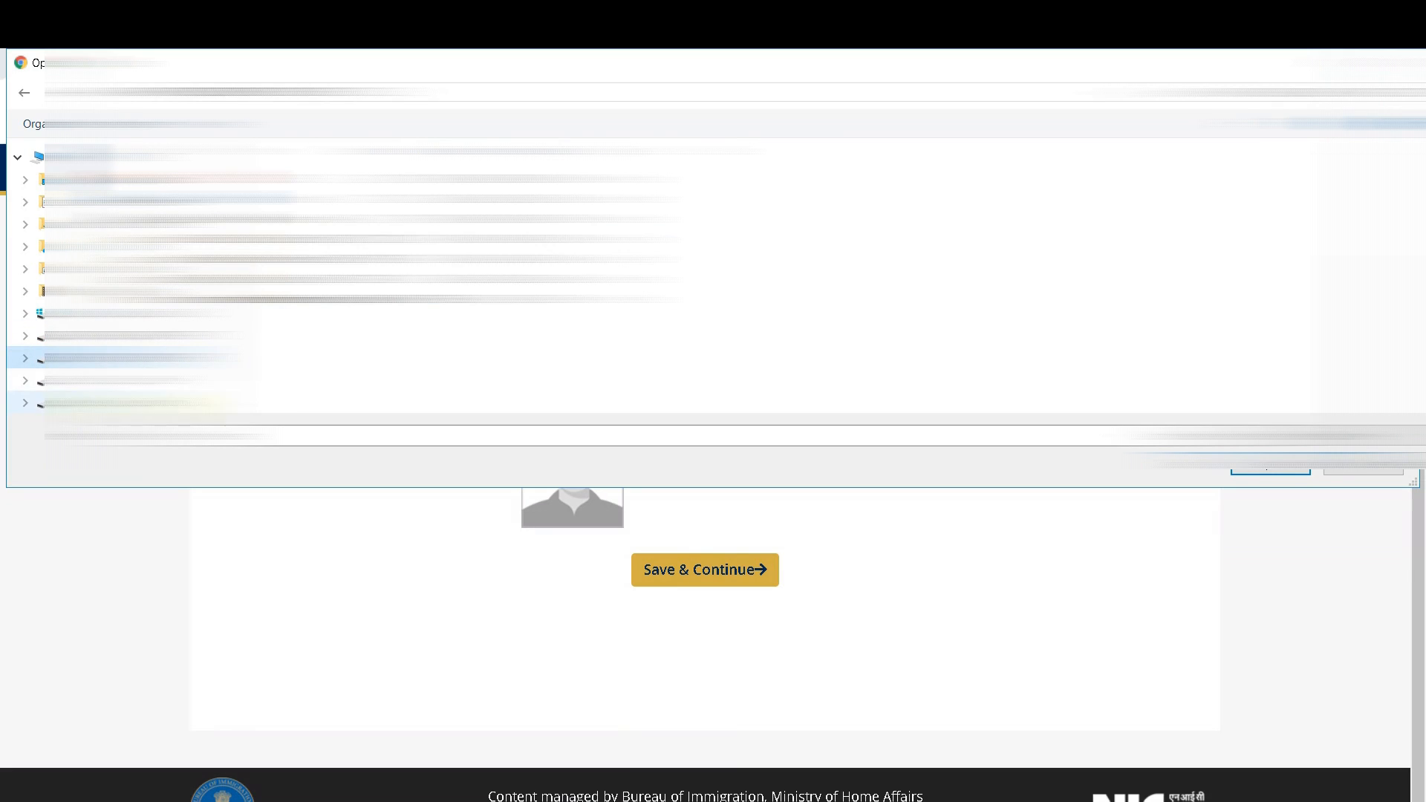
{"action": "left_click", "coordinate": [160, 380]}
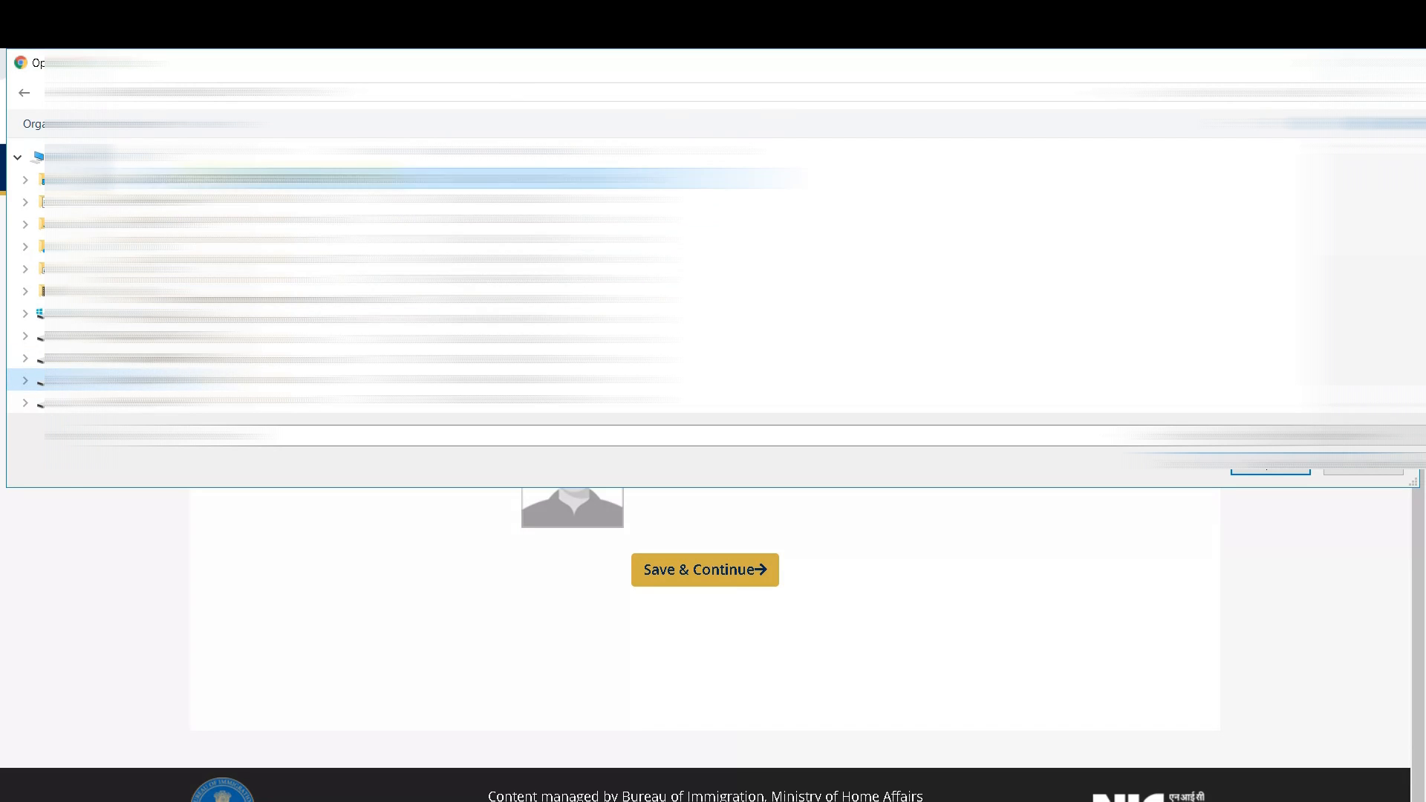
{"action": "double_click", "coordinate": [297, 180]}
{"action": "double_click", "coordinate": [223, 181]}
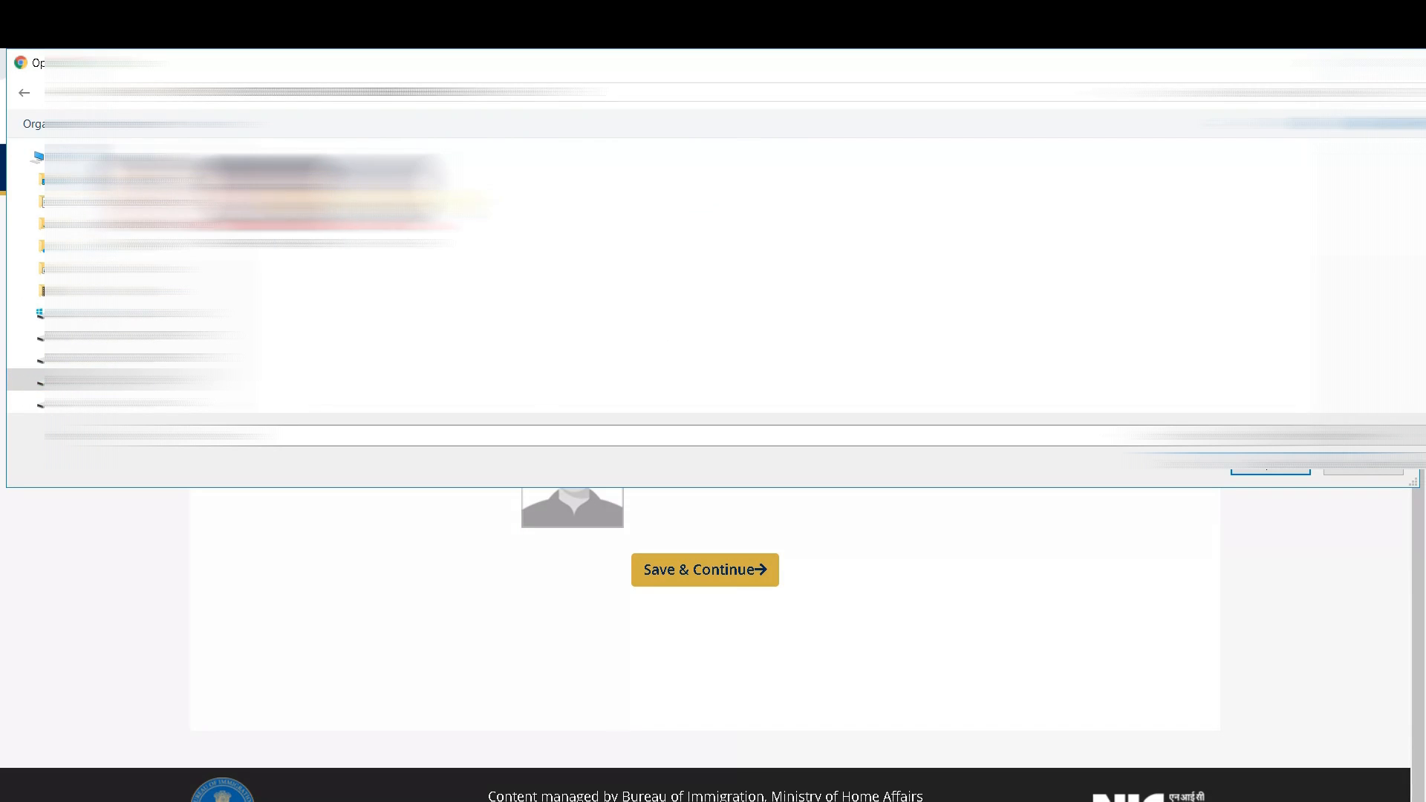
{"action": "left_click", "coordinate": [1267, 465]}
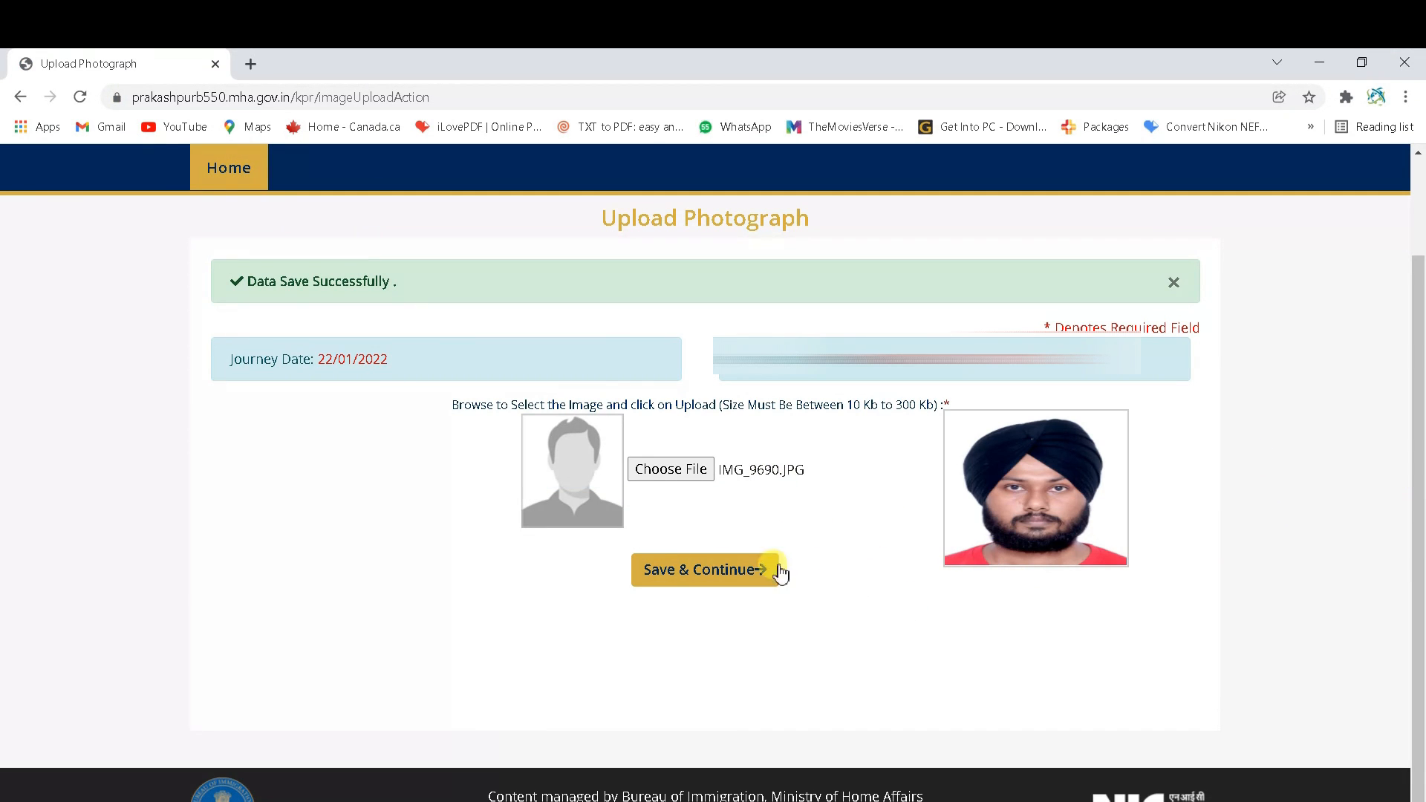
{"action": "left_click", "coordinate": [715, 581]}
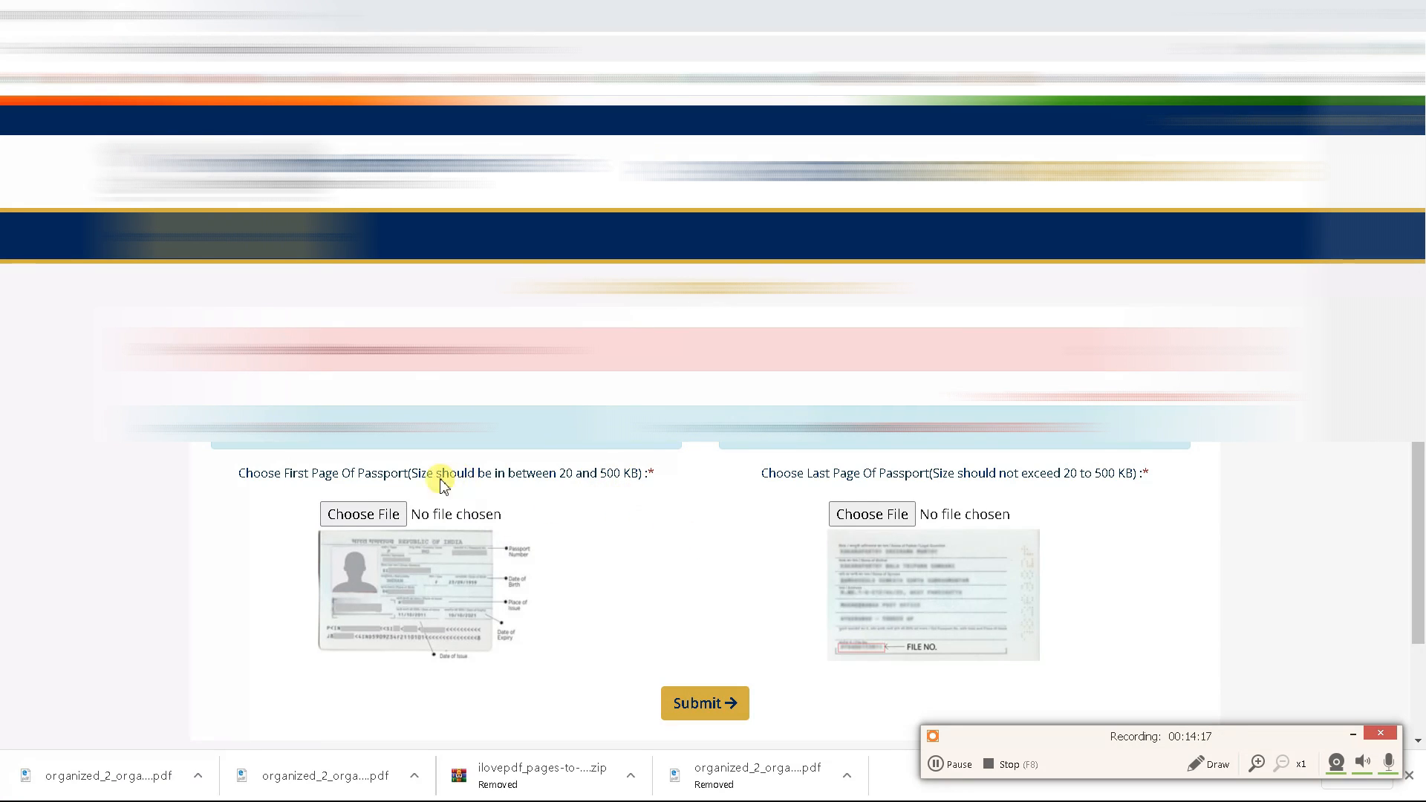
Attach the page-0001 PDF as the passport first page
{"action": "left_click", "coordinate": [368, 520]}
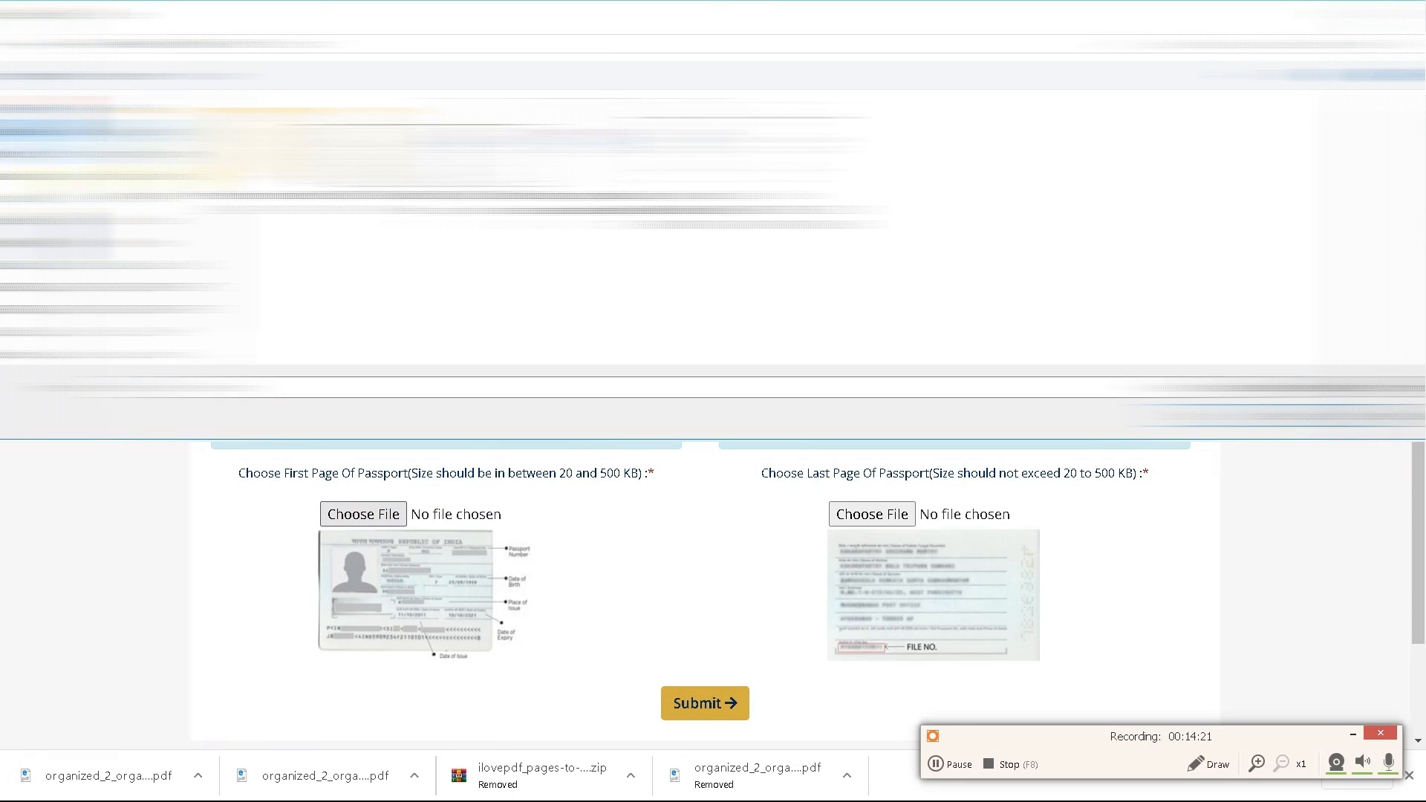
{"action": "left_click", "coordinate": [517, 198]}
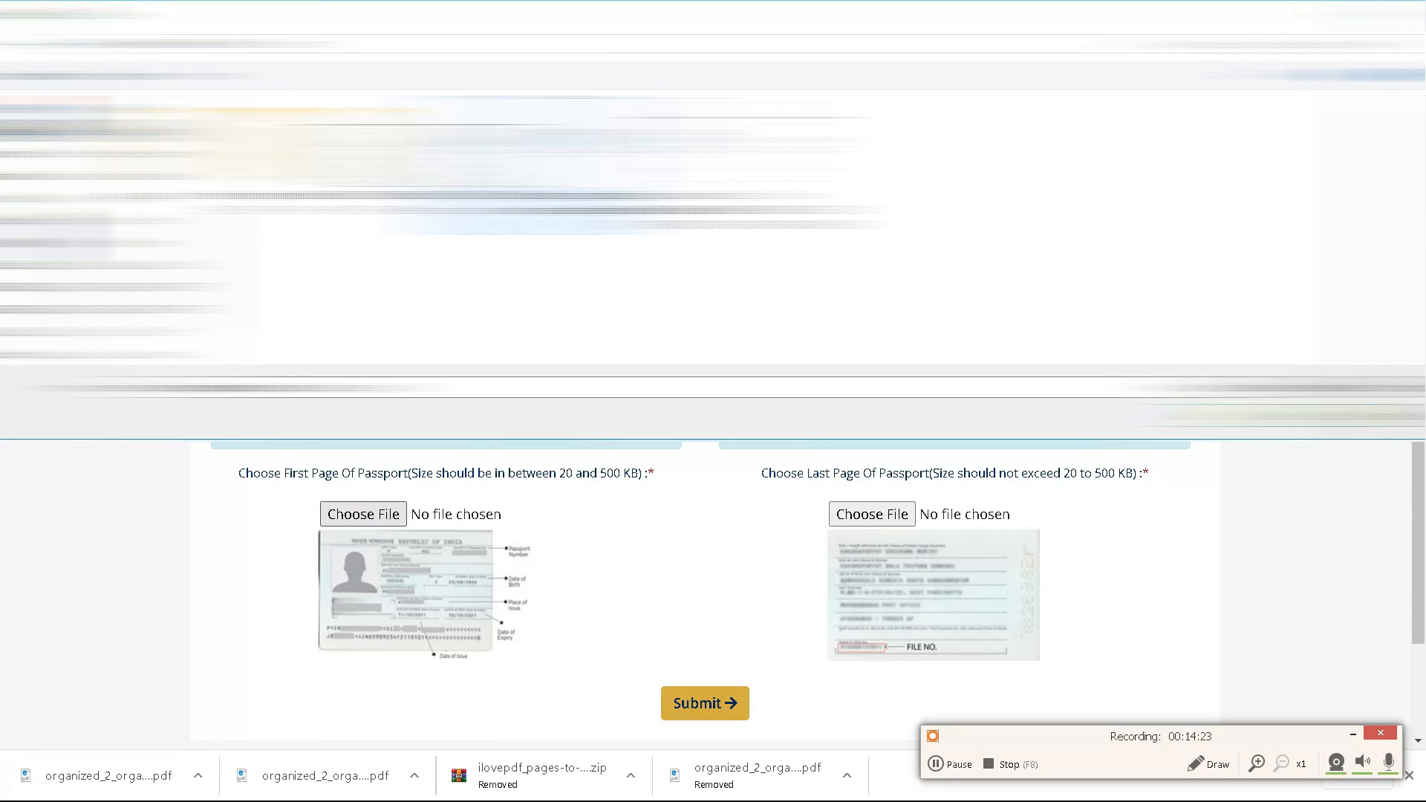
{"action": "left_click", "coordinate": [1276, 416]}
Attach the page-0002 PDF as the passport last page and submit the documents
{"action": "scroll", "coordinate": [460, 570], "scroll_direction": "down", "scroll_amount": 3}
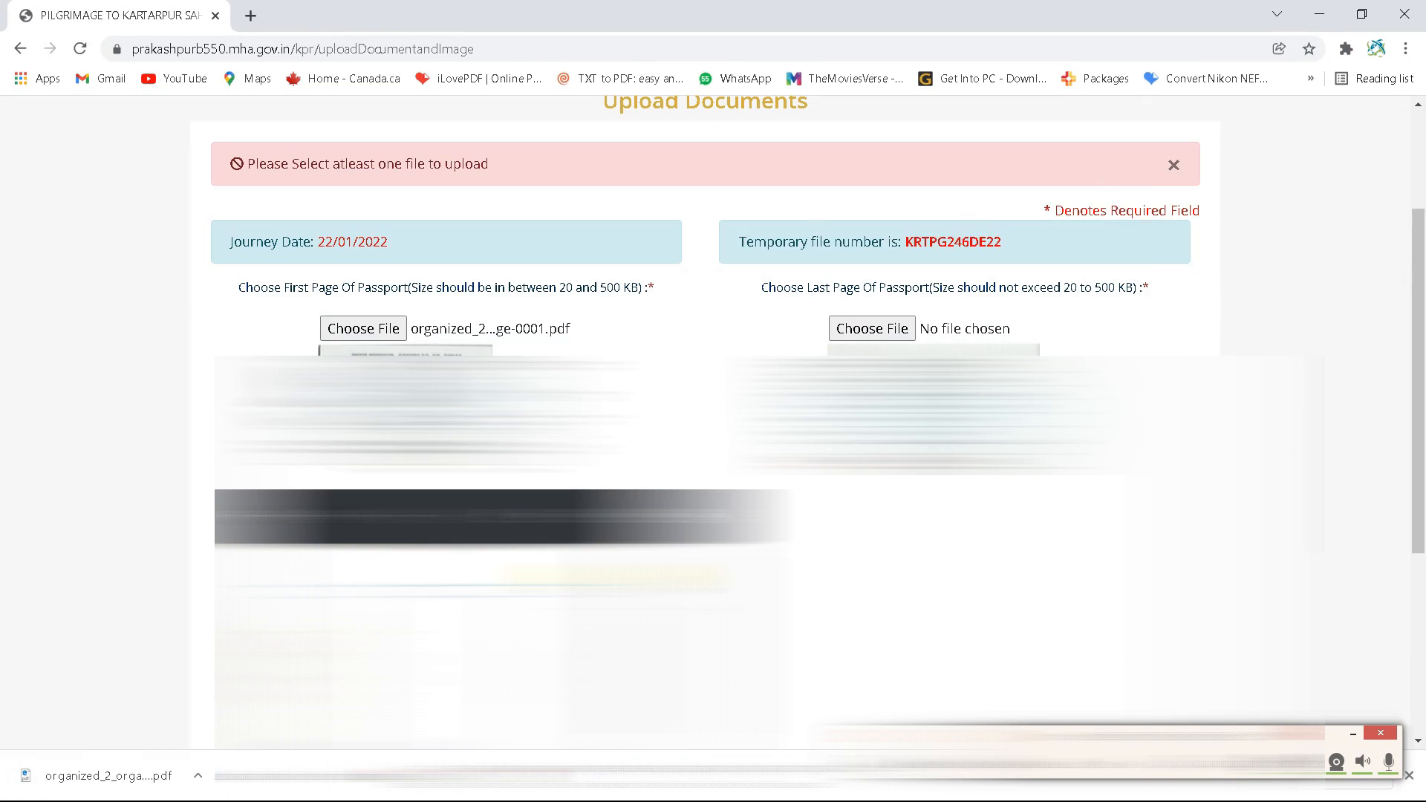
{"action": "scroll", "coordinate": [698, 677], "scroll_direction": "up", "scroll_amount": 1}
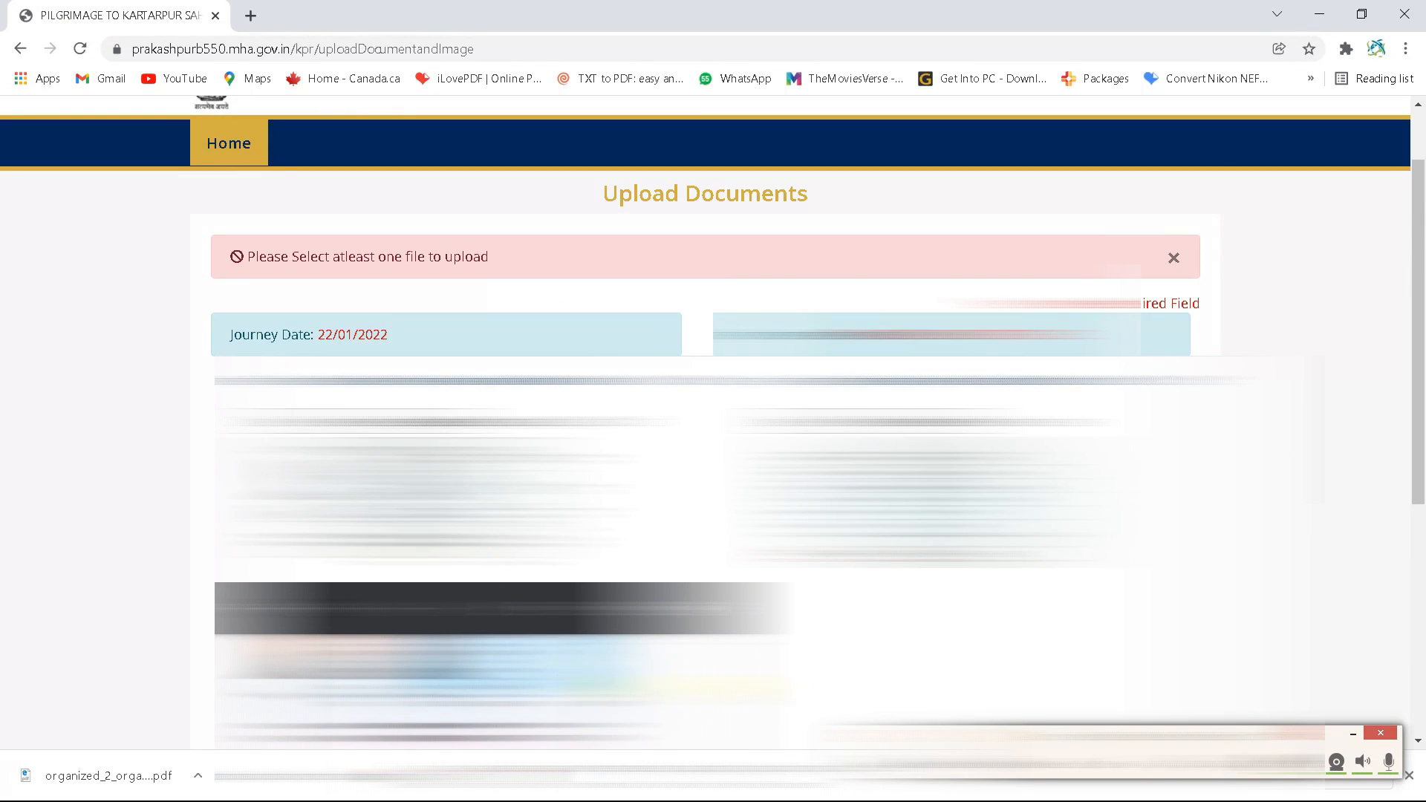
{"action": "left_click_drag", "start_coordinate": [1421, 361], "coordinate": [1420, 524]}
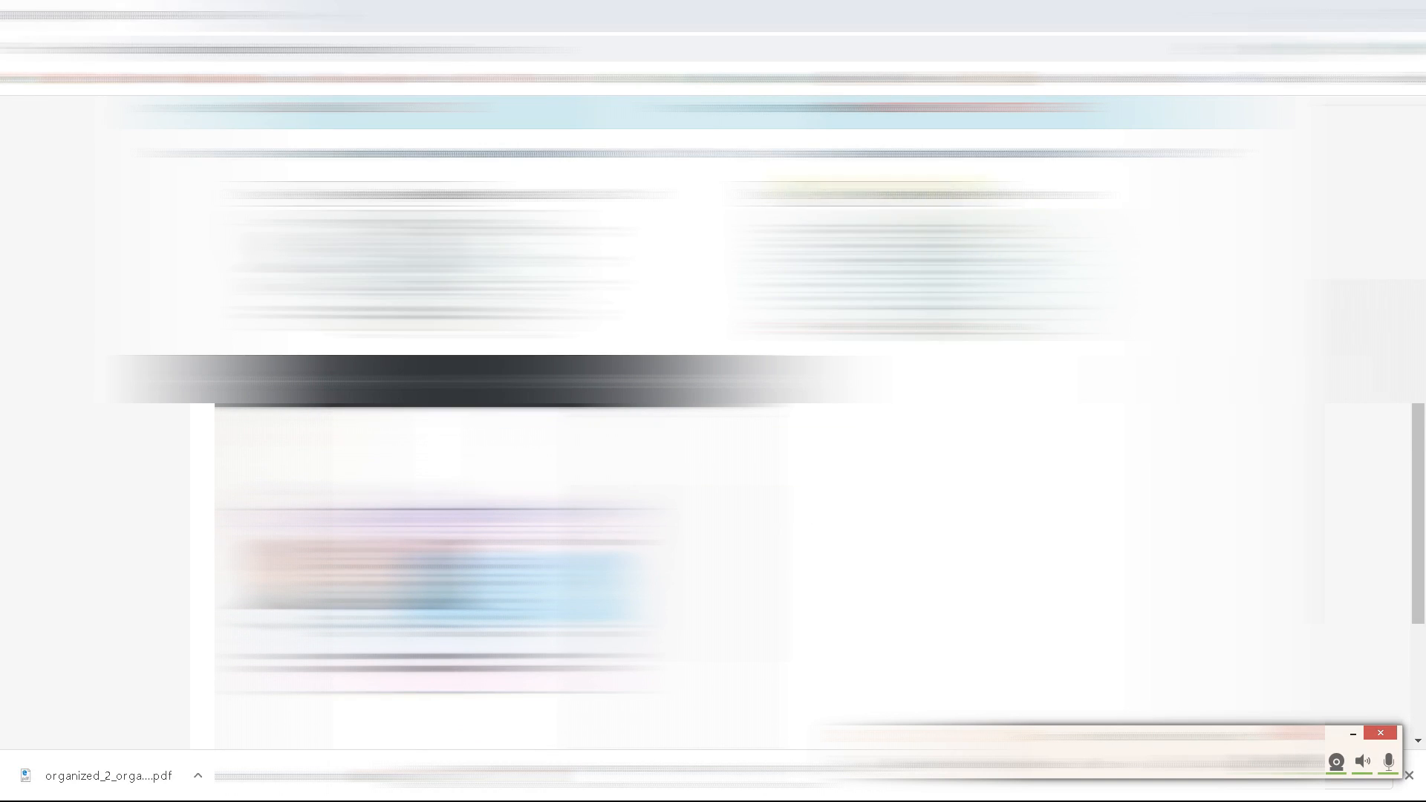
{"action": "left_click", "coordinate": [897, 195]}
{"action": "left_click", "coordinate": [639, 167]}
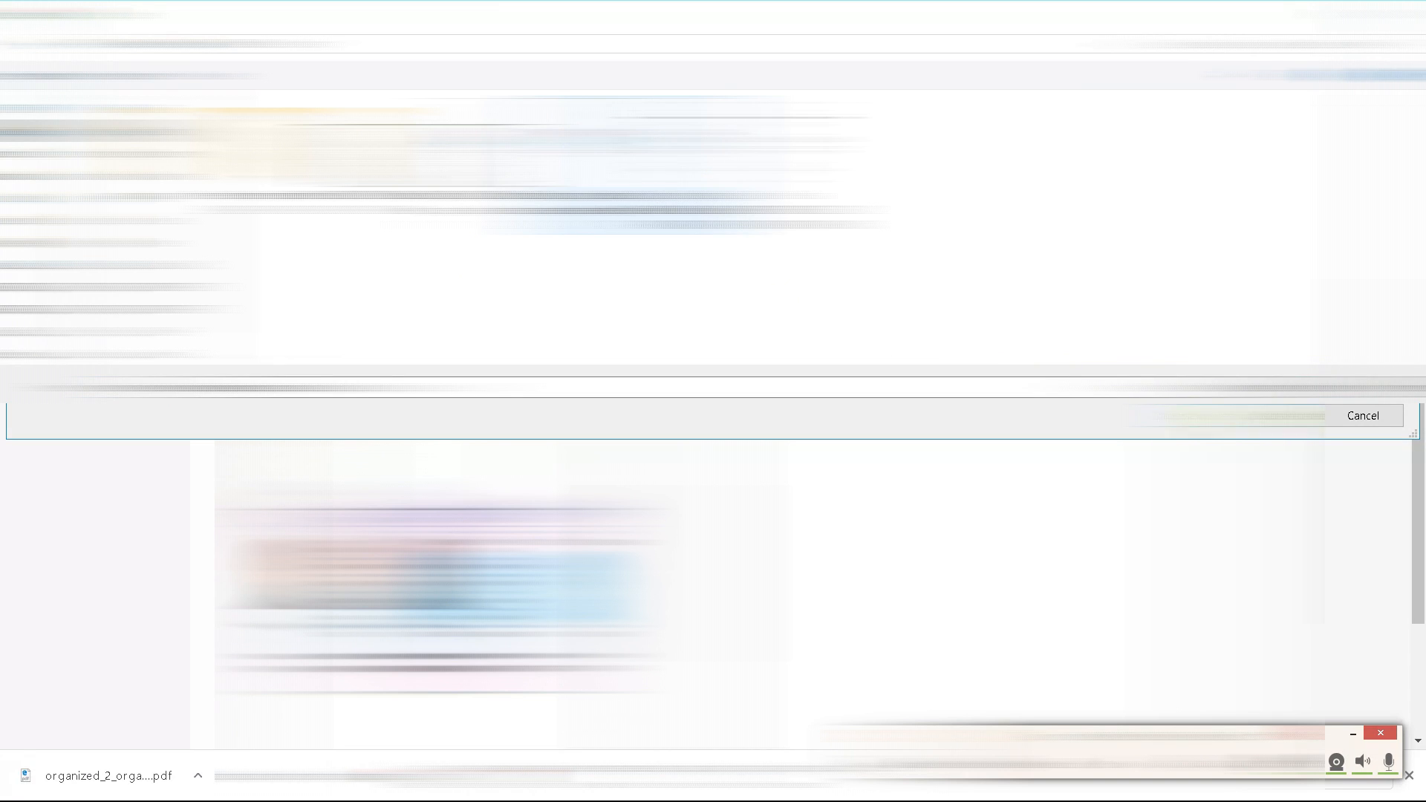
{"action": "left_click", "coordinate": [1269, 416]}
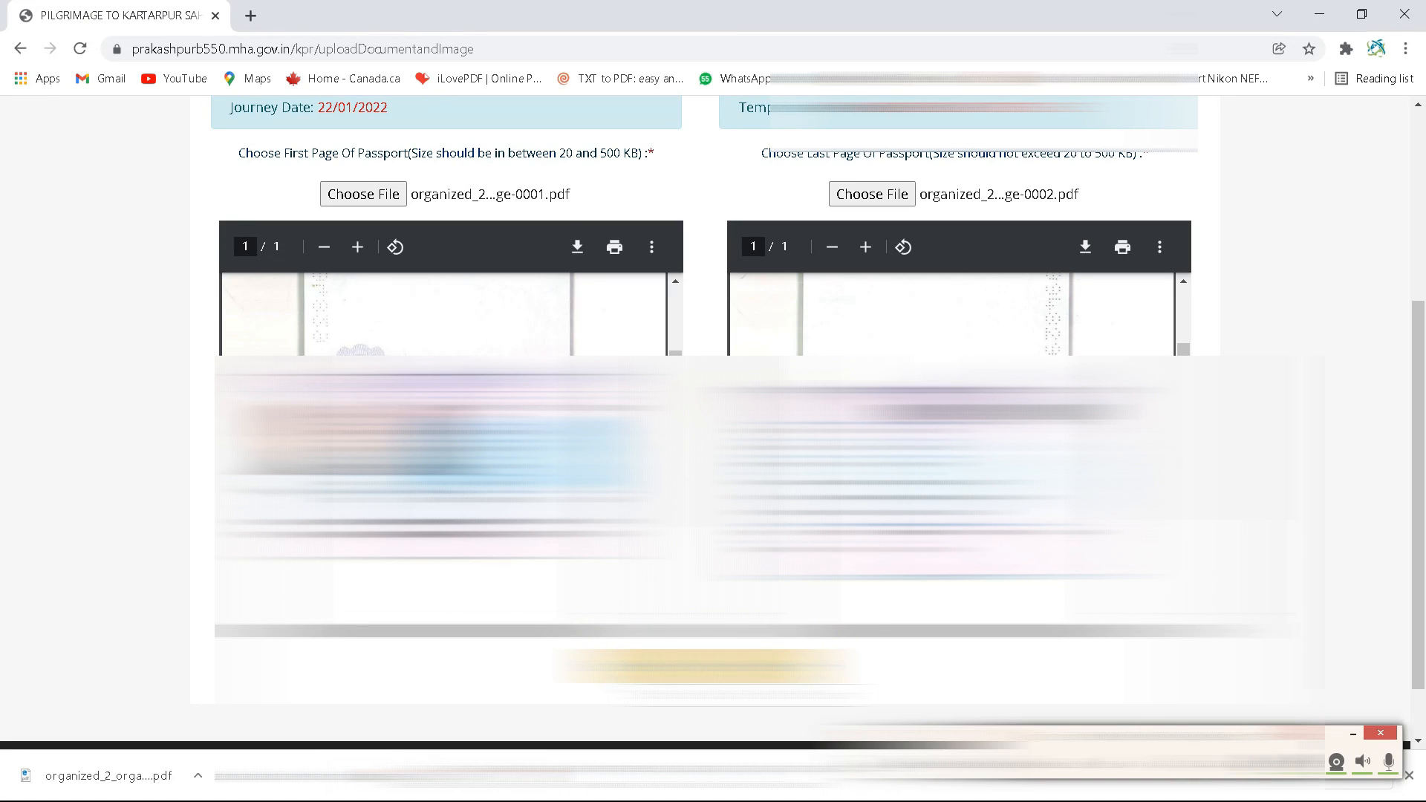
{"action": "left_click", "coordinate": [743, 677]}
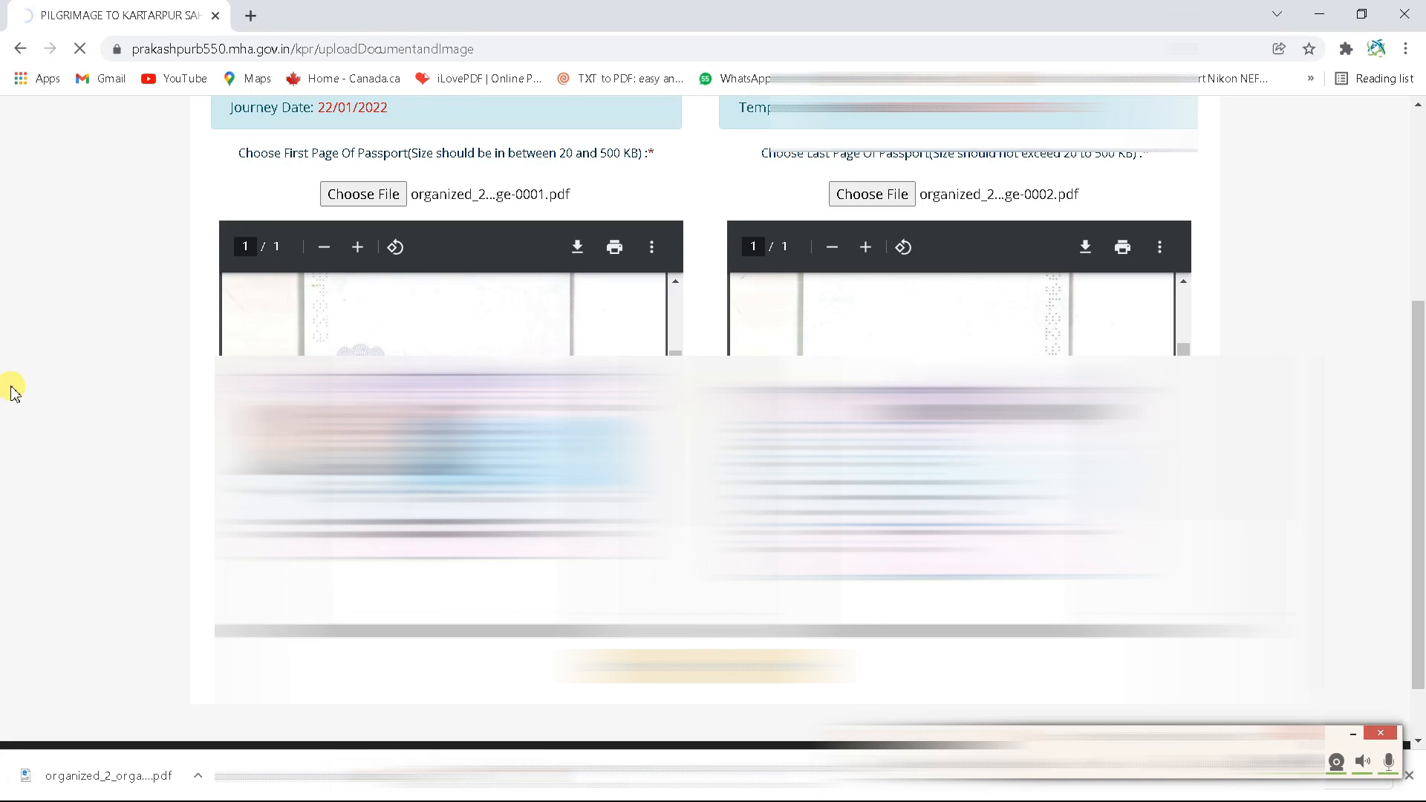